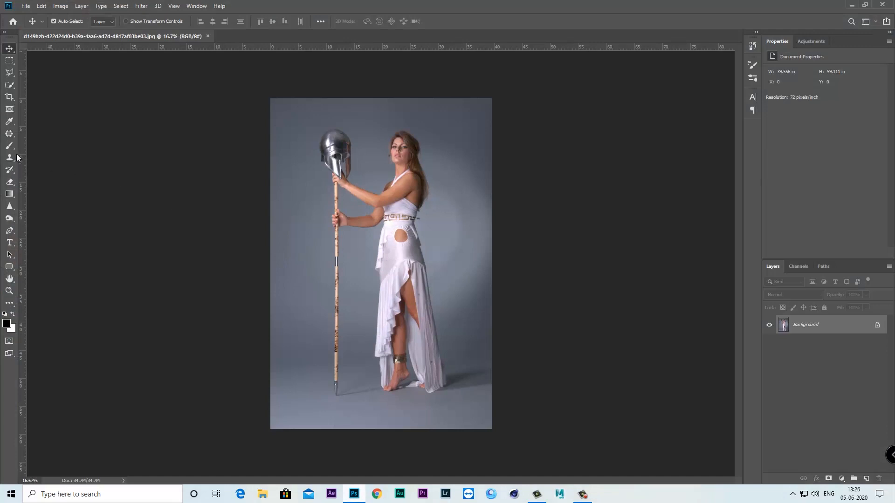
Step: Choose the Pen tool for paths, duplicate the Background layer, and hide the original
click(13, 230)
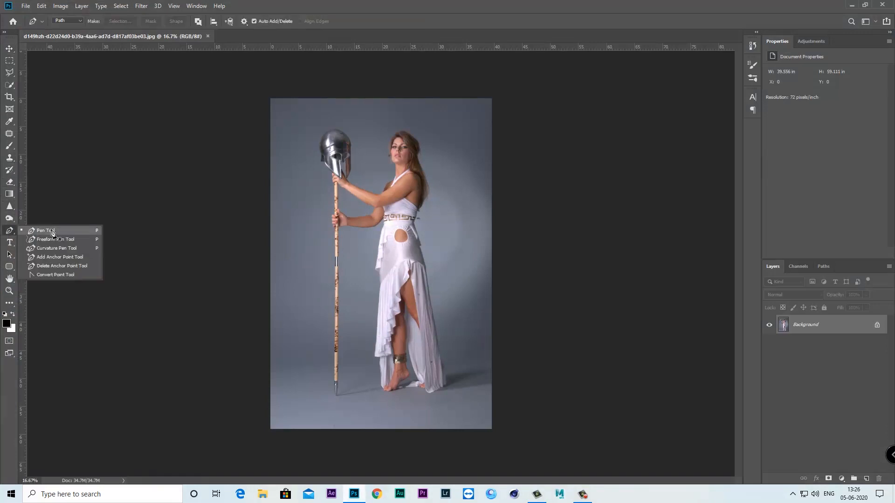
click(53, 231)
right_click(846, 324)
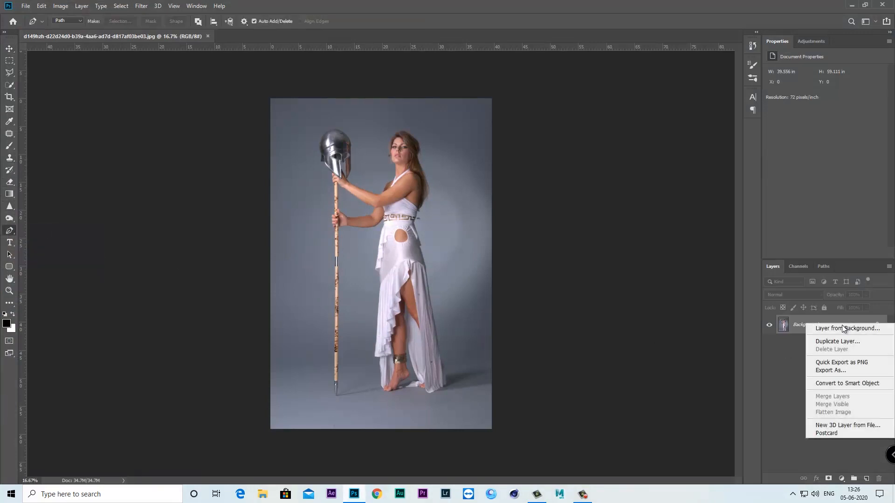
click(837, 342)
click(523, 139)
click(769, 346)
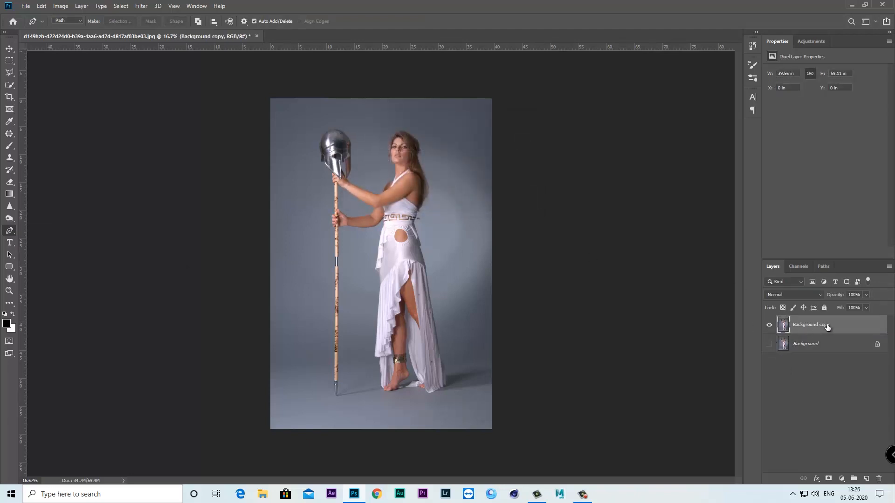
Step: Start a path at the collar of the spear's metal tip and trace its right edge down around the point
key(ctrl+plus)
key(ctrl+plus)
key(ctrl+plus)
drag(355, 285, 417, 149)
drag(399, 225, 386, 208)
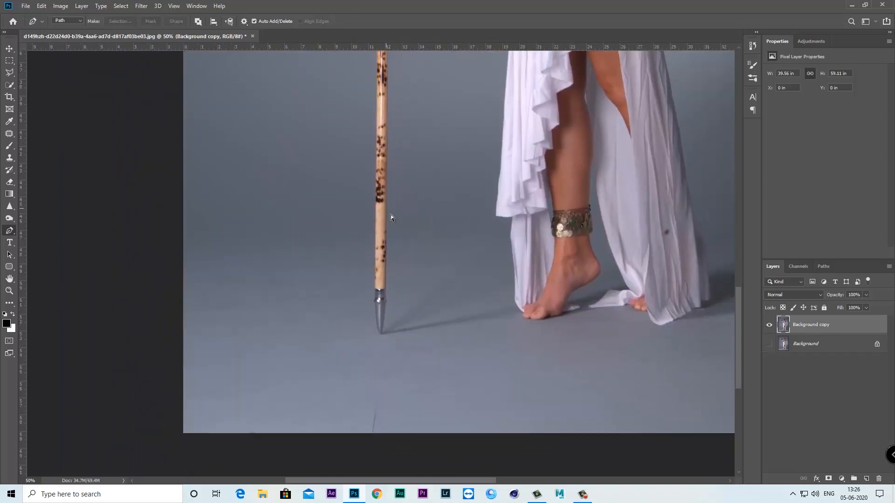
key(ctrl+plus)
key(ctrl+plus)
key(ctrl+plus)
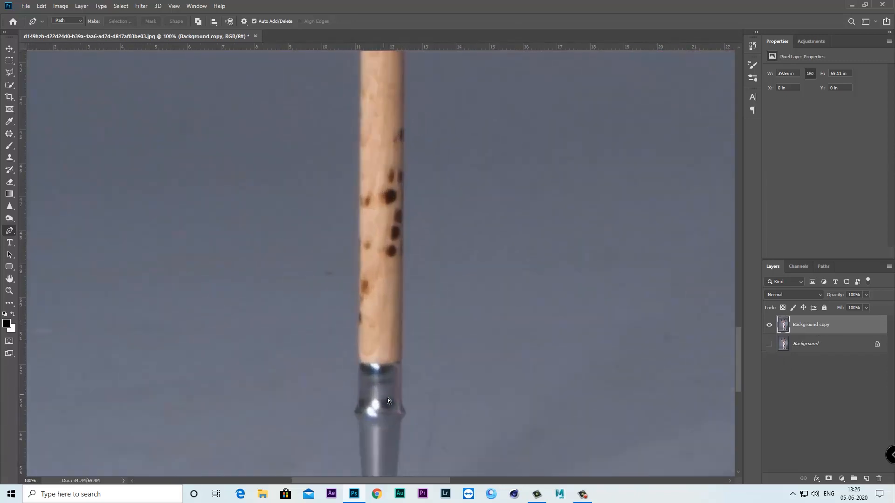
drag(400, 379, 395, 223)
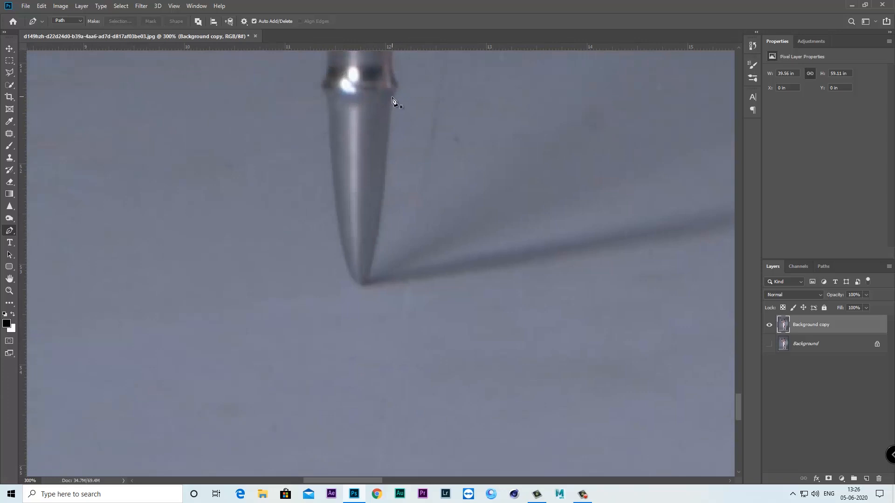
click(392, 74)
click(399, 87)
click(389, 99)
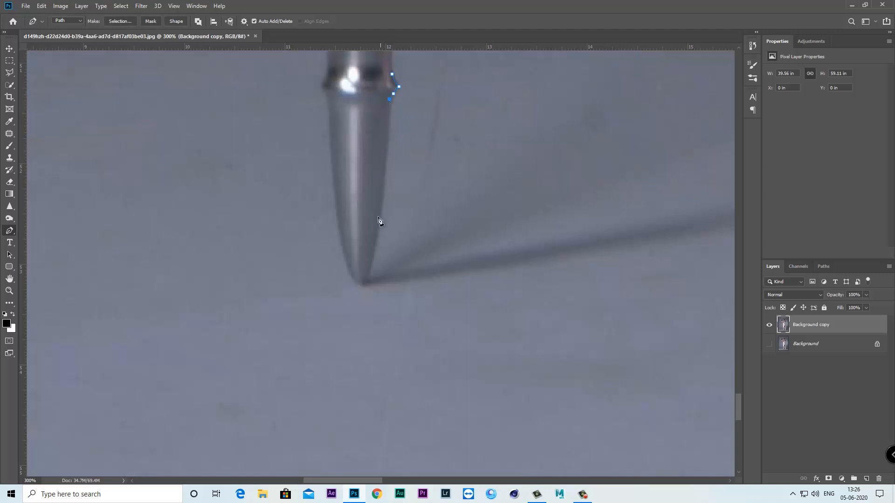
drag(342, 298, 343, 298)
alt+click(364, 281)
click(351, 279)
Step: Continue the path up the left edge of the spear's metal tip and around the collar
scroll(332, 217, up, 3)
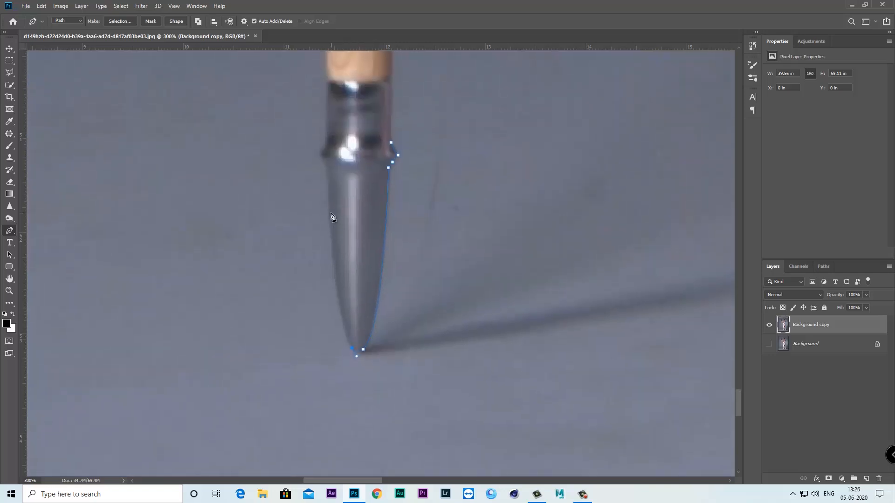
drag(330, 212, 328, 119)
alt+click(330, 211)
drag(324, 160, 385, 321)
alt+click(326, 143)
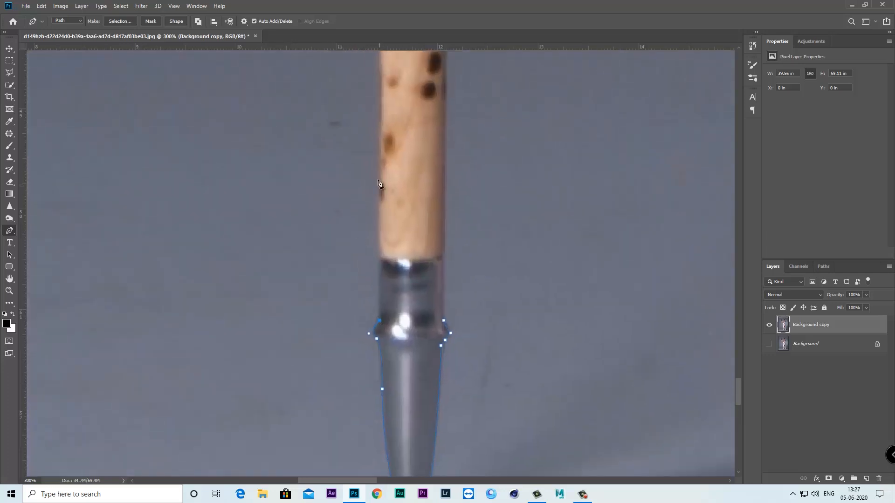
Step: Trace the left edge of the spear shaft from the metal collar up to the lower hand
drag(385, 136, 396, 313)
drag(448, 260, 419, 256)
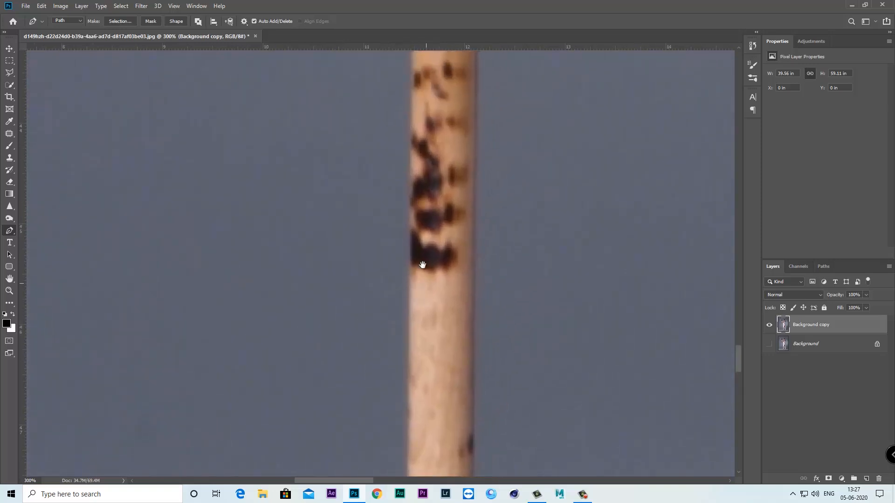
click(411, 142)
drag(436, 139, 416, 383)
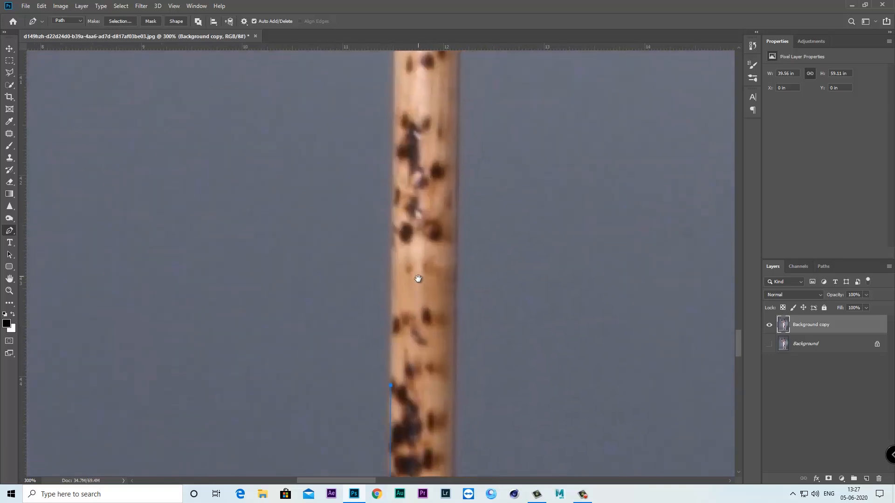
click(394, 93)
drag(399, 91, 395, 267)
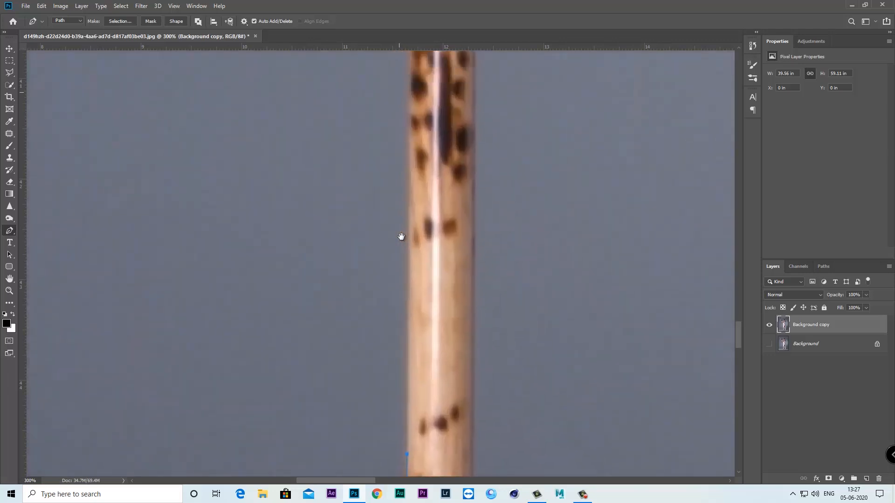
click(403, 80)
drag(415, 96, 394, 438)
click(381, 100)
drag(391, 103, 403, 458)
click(393, 320)
click(396, 315)
click(395, 141)
drag(395, 142, 409, 457)
drag(421, 65, 406, 261)
click(382, 390)
click(383, 304)
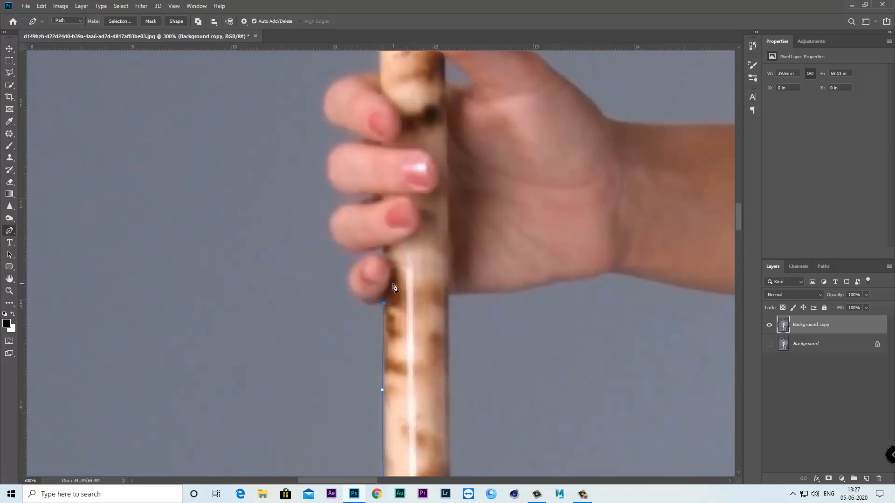
Step: Curve the path around the lower two fingertips of the lower hand, keeping the fingers outside the shaft outline
click(383, 297)
drag(359, 245, 359, 244)
alt+click(381, 256)
click(381, 247)
drag(417, 226, 400, 191)
alt+click(417, 227)
alt+click(408, 196)
Step: Curve the path around the upper two fingertips of the lower hand, back to the shaft's left edge
click(428, 193)
drag(431, 154, 419, 226)
alt+click(431, 154)
alt+click(389, 148)
alt+click(397, 136)
drag(386, 178, 352, 156)
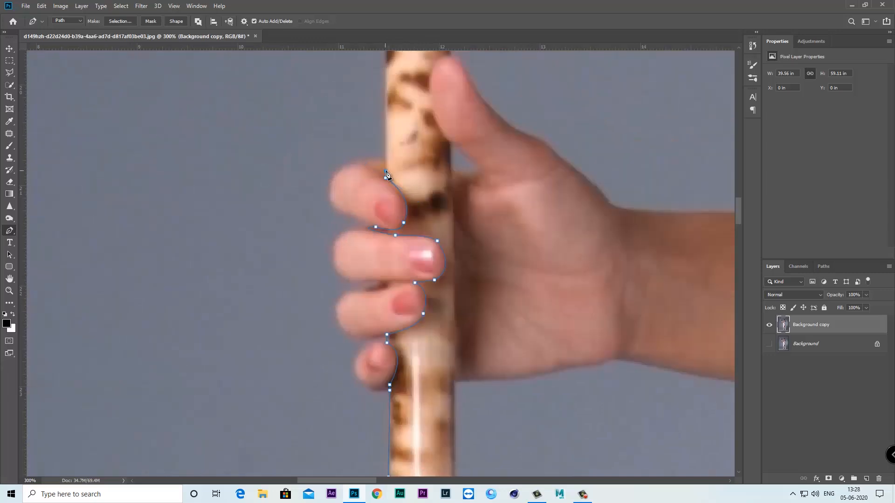
Step: Trace the shaft's left edge up to the upper hand and curve the path across the shaft's top end
drag(386, 84, 398, 468)
click(395, 139)
drag(395, 140, 410, 442)
click(410, 265)
drag(453, 257, 477, 292)
Step: Trace the shaft's right edge down from the upper hand and around the thumb of the lower hand
drag(470, 410, 406, 168)
drag(420, 396, 322, 149)
click(317, 252)
drag(354, 419, 324, 90)
drag(303, 140, 342, 365)
drag(305, 175, 307, 191)
alt+click(305, 175)
drag(325, 234, 347, 260)
alt+click(325, 233)
click(329, 385)
Step: Trace the shaft's right edge from the lower hand down to the metal tip and close the spear path
drag(371, 418, 381, 82)
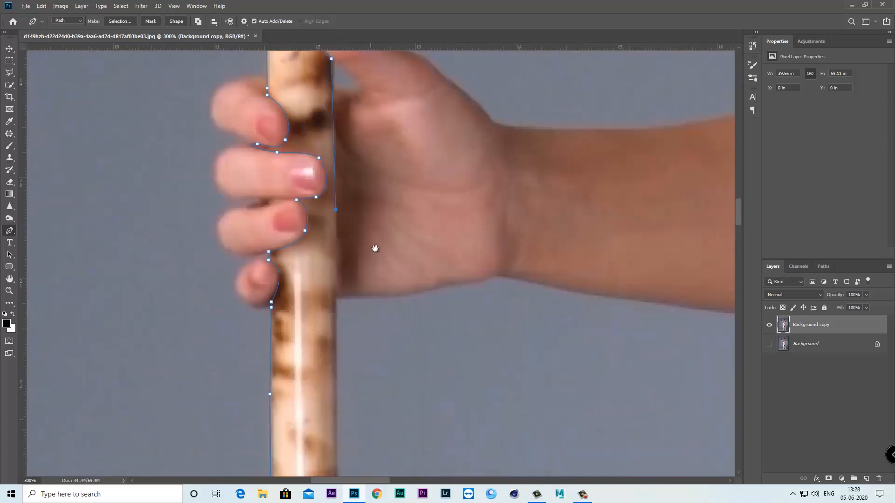
drag(344, 467, 400, 49)
click(400, 431)
drag(401, 437, 411, 205)
click(410, 205)
drag(408, 459, 387, 84)
click(424, 285)
click(373, 333)
drag(402, 432, 402, 320)
key(ctrl+minus)
drag(382, 466, 417, 52)
click(410, 225)
Step: Start a second path around the pointed lower end of the helmet's front cheek guard
key(ctrl+minus)
key(ctrl+minus)
key(ctrl+minus)
key(ctrl+minus)
key(ctrl+minus)
key(ctrl+minus)
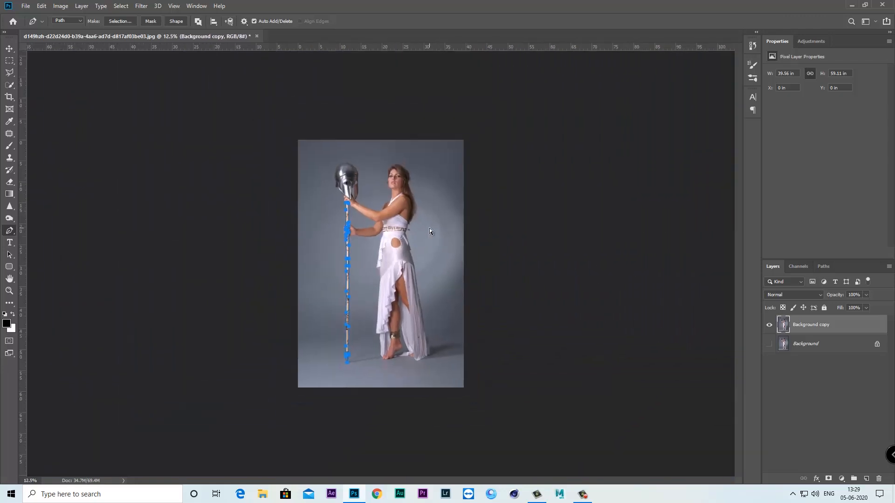
key(ctrl+plus)
key(ctrl+plus)
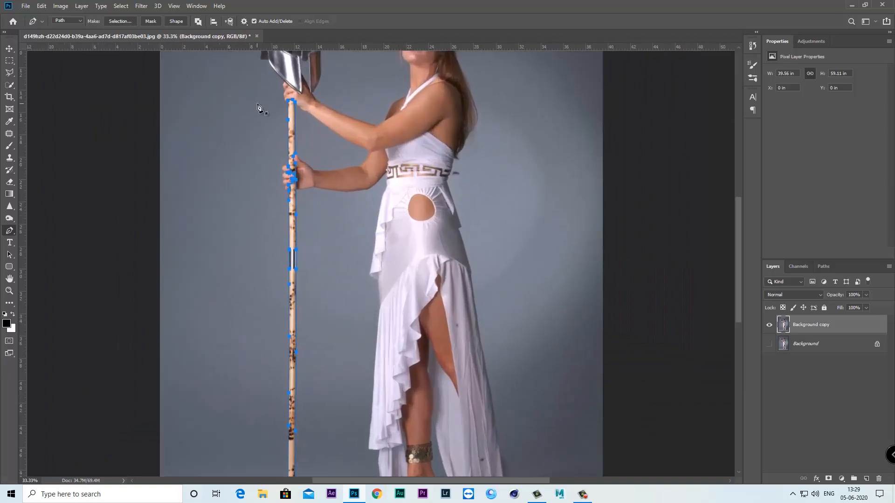
scroll(351, 208, up, 8)
key(ctrl+plus)
key(ctrl+plus)
key(ctrl+plus)
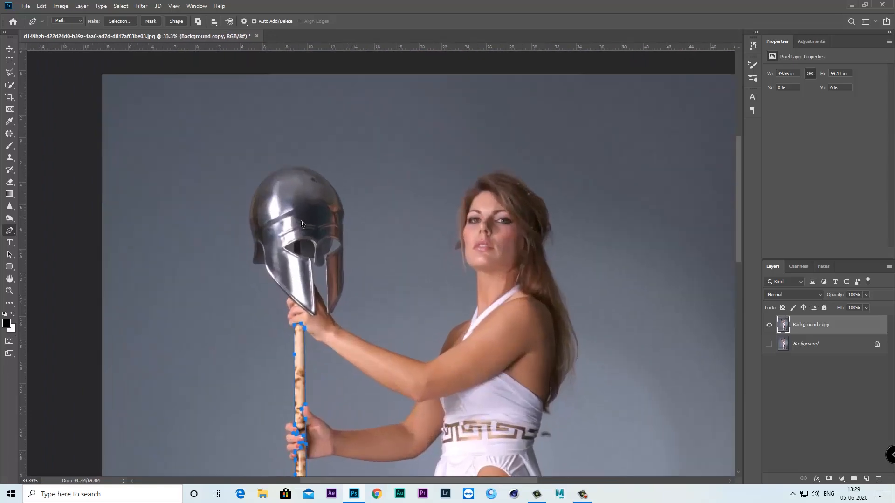
drag(271, 299, 342, 231)
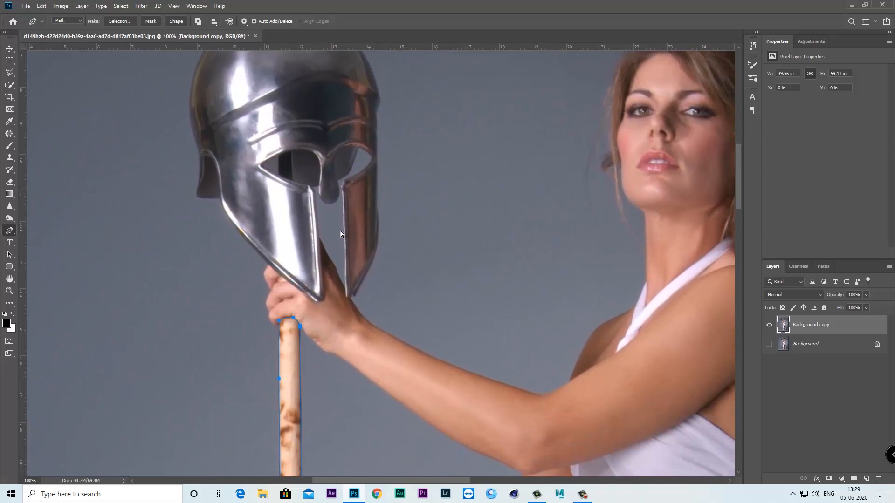
key(ctrl+plus)
key(ctrl+plus)
drag(253, 261, 361, 231)
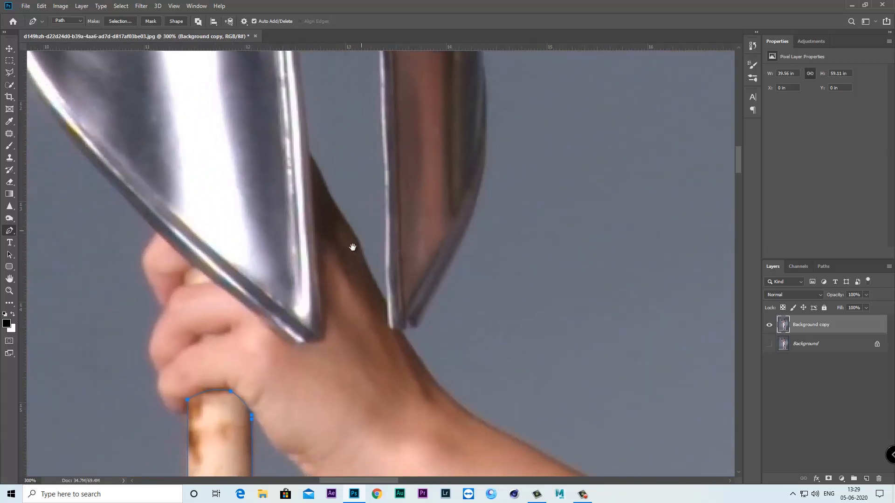
click(305, 344)
alt+click(284, 340)
drag(286, 342, 431, 427)
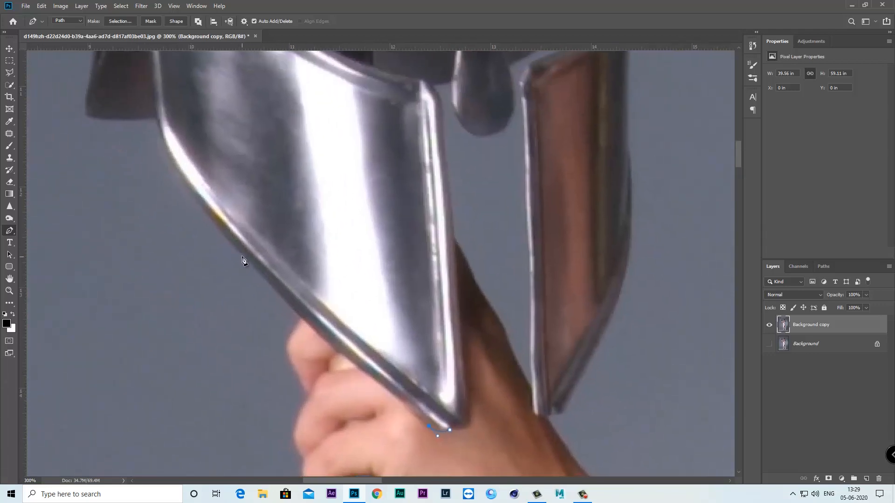
Step: Trace the lower outer edge of the front cheek guard upward with curved segments
drag(202, 208, 192, 197)
key(ctrl+z)
drag(389, 391, 356, 370)
drag(234, 247, 203, 205)
drag(235, 249, 382, 424)
Step: Continue the path around the bottom and outer edge of the helmet's neck guard
drag(302, 293, 286, 230)
alt+click(302, 293)
drag(234, 288, 217, 280)
alt+click(233, 288)
drag(240, 241, 251, 204)
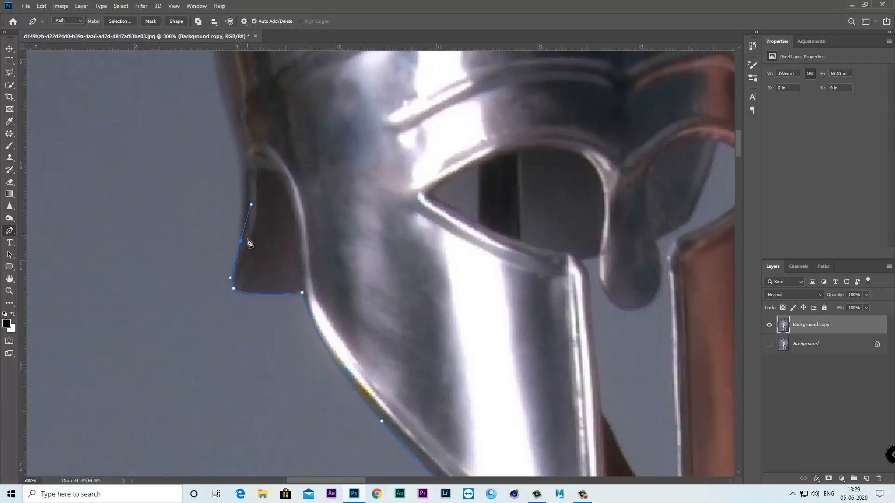
Step: Trace the back of the helmet upward and over the top of its dome
scroll(249, 243, up, 5)
drag(248, 92, 250, 94)
alt+click(227, 197)
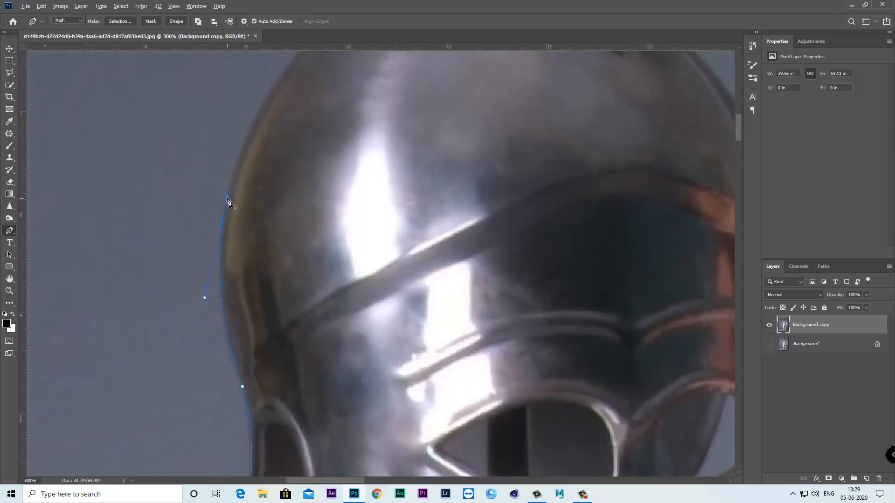
drag(233, 201, 120, 369)
drag(281, 147, 433, 61)
alt+click(280, 146)
drag(513, 166, 647, 242)
alt+click(512, 166)
Step: Trace the helmet's right outer edge down from the dome along the far cheek guard
drag(658, 327, 388, 268)
alt+click(411, 255)
drag(386, 262, 382, 302)
drag(416, 367, 413, 252)
drag(383, 367, 383, 386)
drag(392, 384, 413, 184)
drag(410, 404, 420, 274)
drag(409, 282, 446, 167)
Step: Carry the path around the lower end of the far cheek guard and up its inner edge
click(376, 271)
alt+click(376, 270)
drag(376, 272, 420, 292)
click(369, 271)
click(379, 279)
click(370, 281)
click(368, 269)
click(362, 97)
Step: Outline the open part of the helmet's right eye hole and curve the path under the nose guard
scroll(367, 165, up, 3)
drag(442, 99, 447, 63)
click(399, 69)
click(371, 146)
click(338, 166)
drag(313, 237, 265, 236)
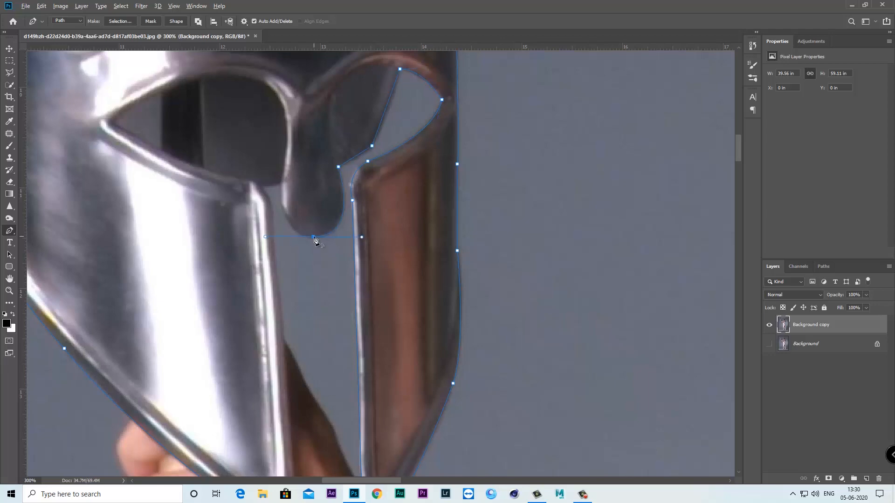
Step: Trace the inner edge of the front cheek guard down to its point and close the helmet path
scroll(287, 140, down, 6)
click(287, 123)
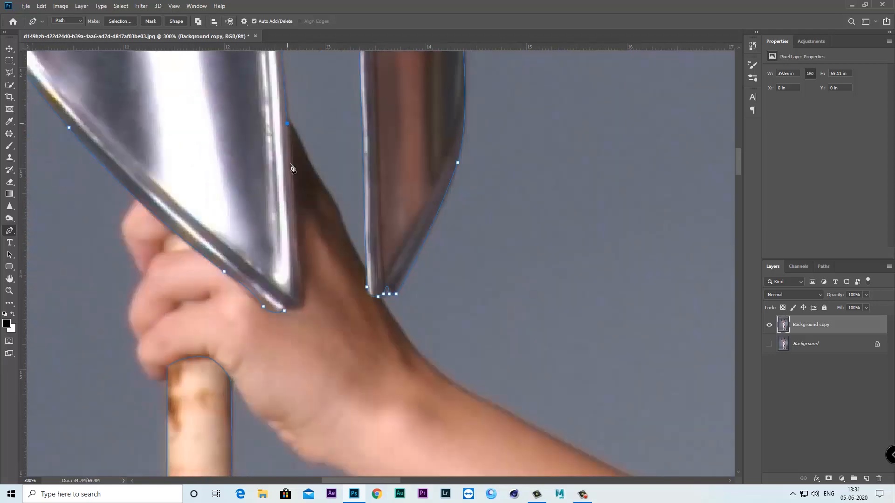
scroll(354, 291, down, 5)
scroll(354, 291, down, 3)
scroll(355, 291, up, 1)
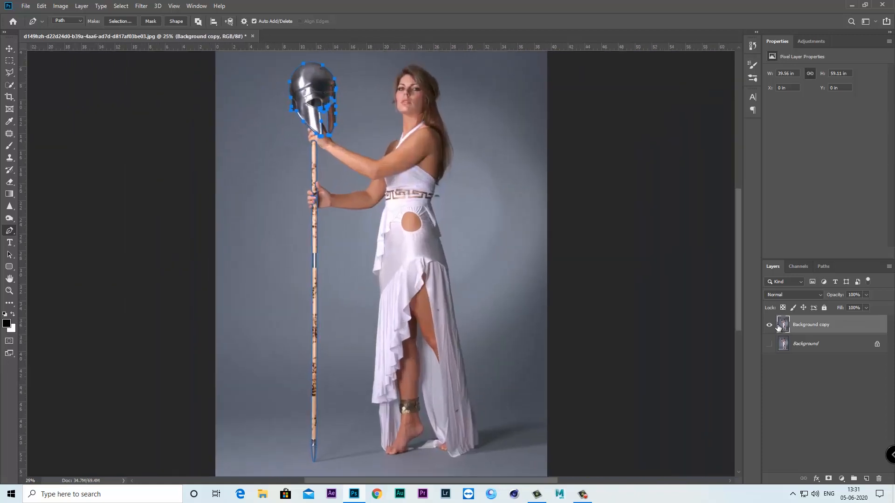
Step: Convert the spear and helmet paths into a selection and add it as a layer mask on Background copy
key(ctrl+Return)
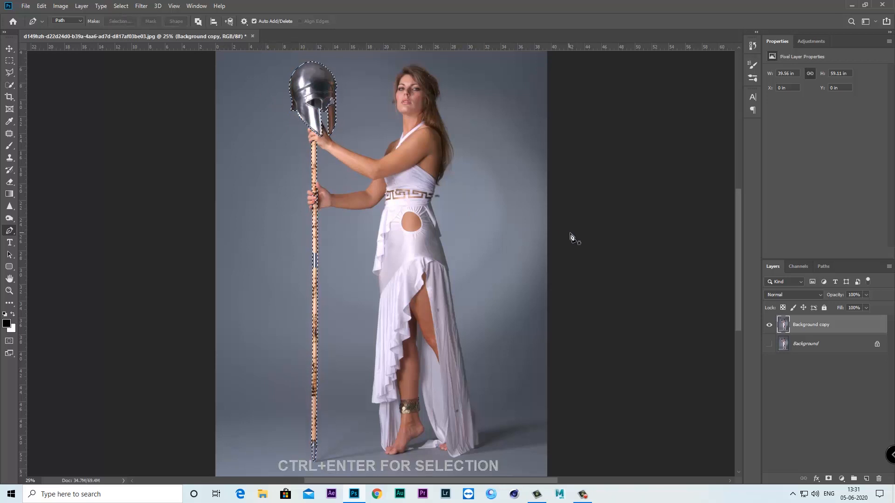
click(828, 478)
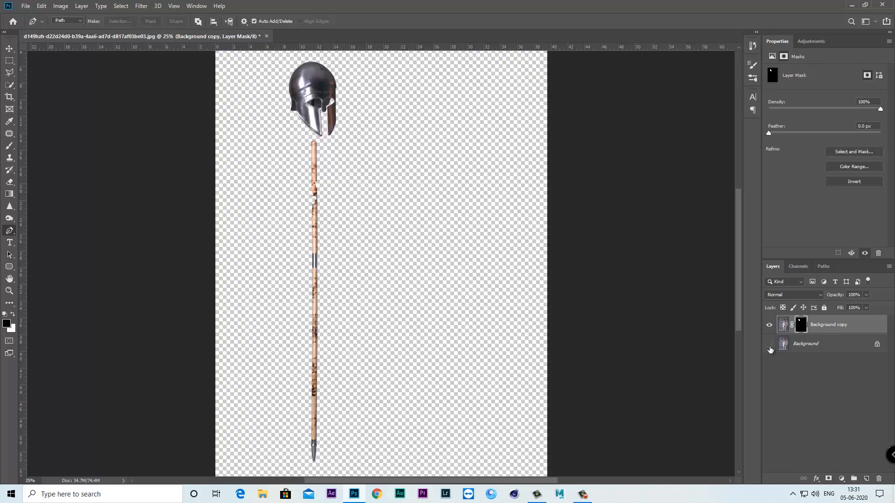
Step: Duplicate the Background layer beneath the masked Background copy and keep the original hidden
click(769, 344)
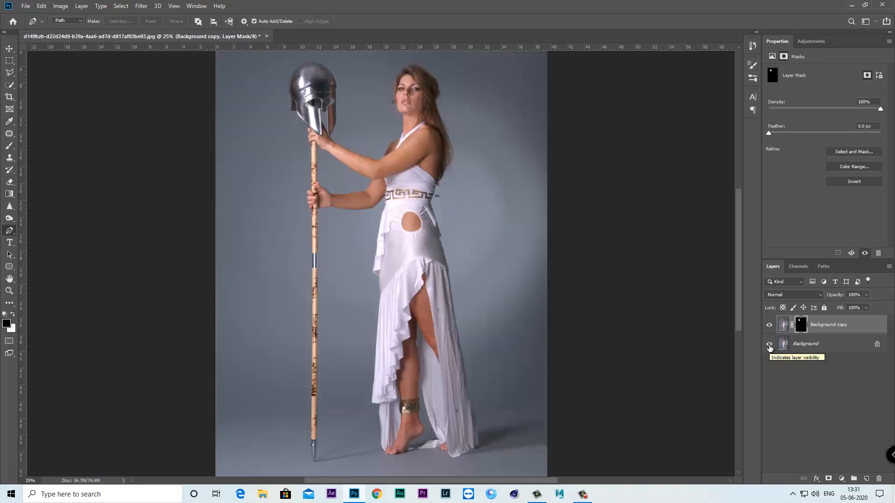
click(840, 326)
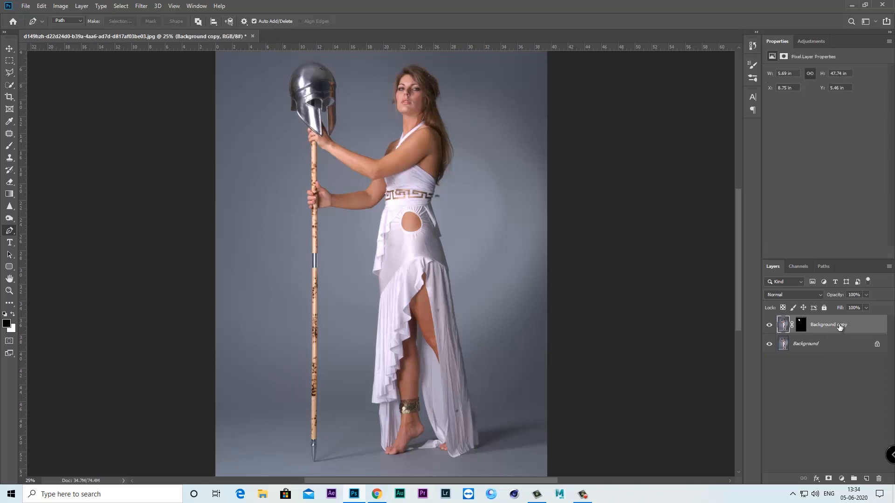
drag(828, 345, 862, 478)
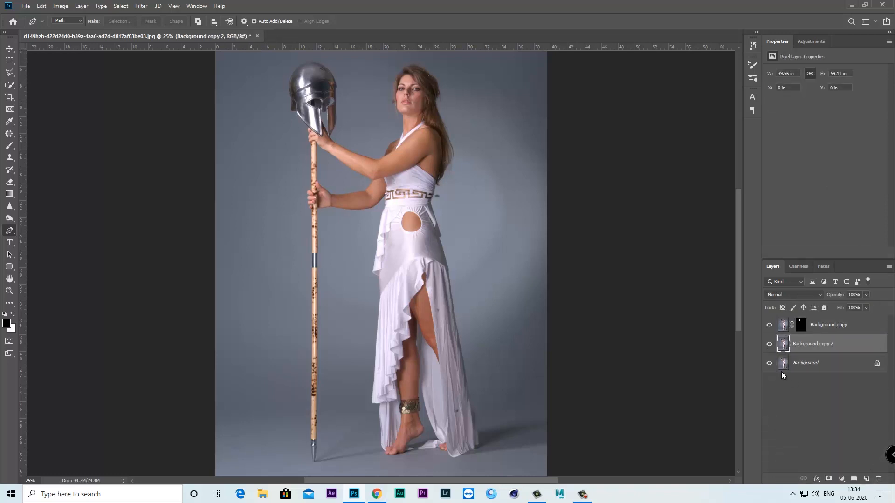
Step: Add a Brightness/Contrast adjustment above Background copy 2 with brightness -150 and contrast 100
click(841, 479)
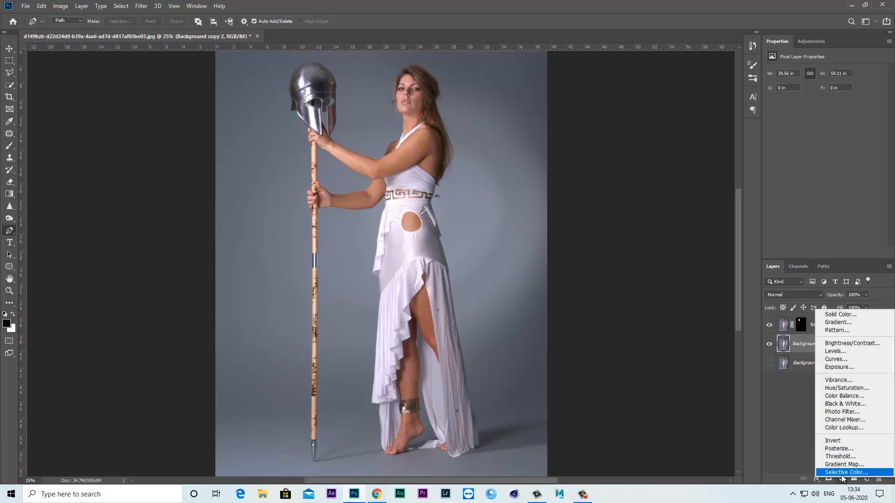
click(848, 344)
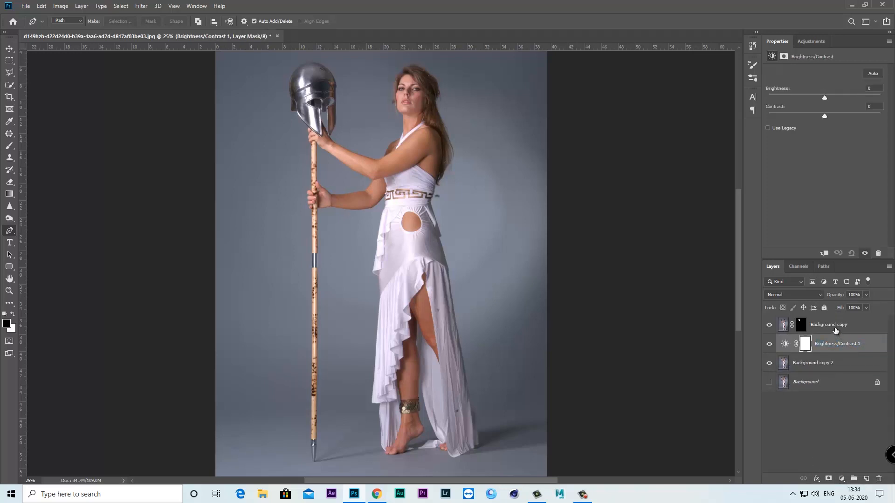
drag(822, 98, 728, 89)
drag(830, 118, 881, 116)
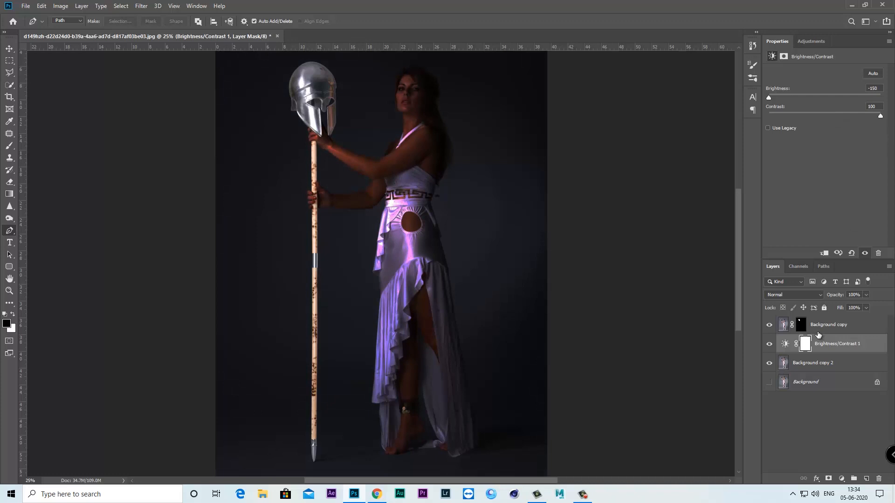
Step: Add a colorizing Hue/Saturation adjustment above Brightness/Contrast 1 with hue 190 and saturation 66, and hide Background copy
click(841, 479)
click(841, 397)
drag(824, 126, 827, 125)
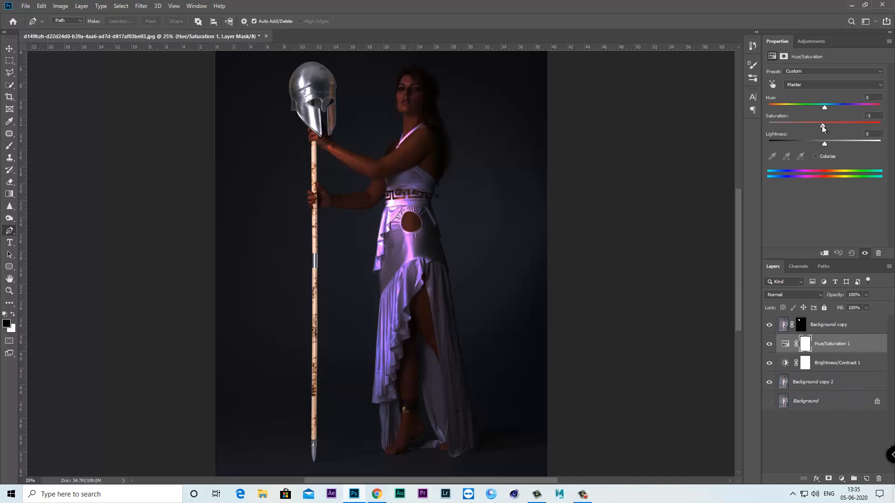
click(817, 155)
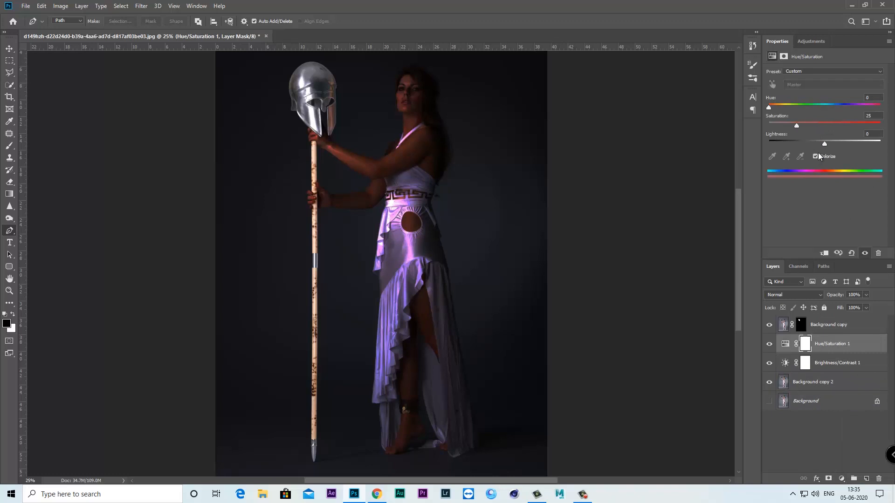
click(806, 125)
drag(770, 108, 832, 110)
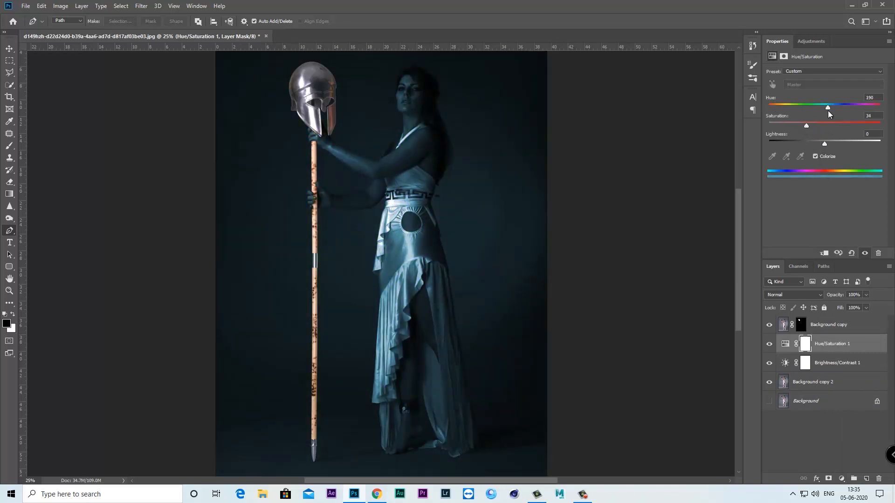
click(769, 324)
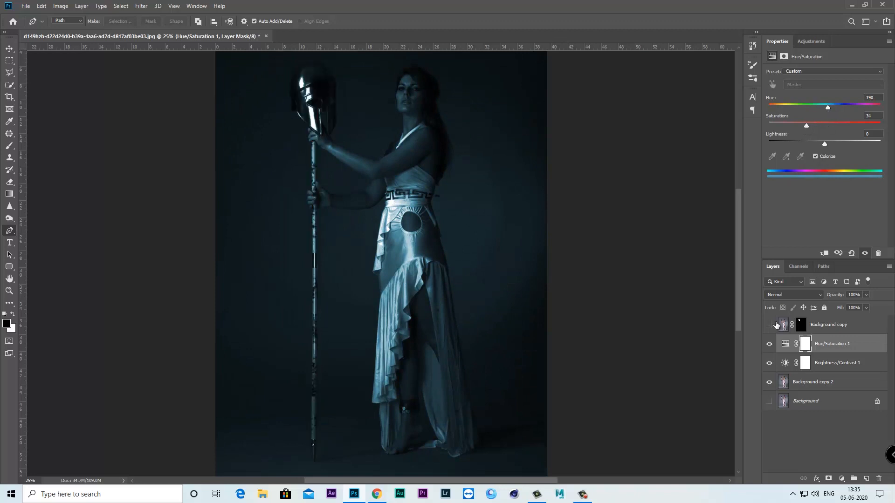
drag(828, 109, 831, 110)
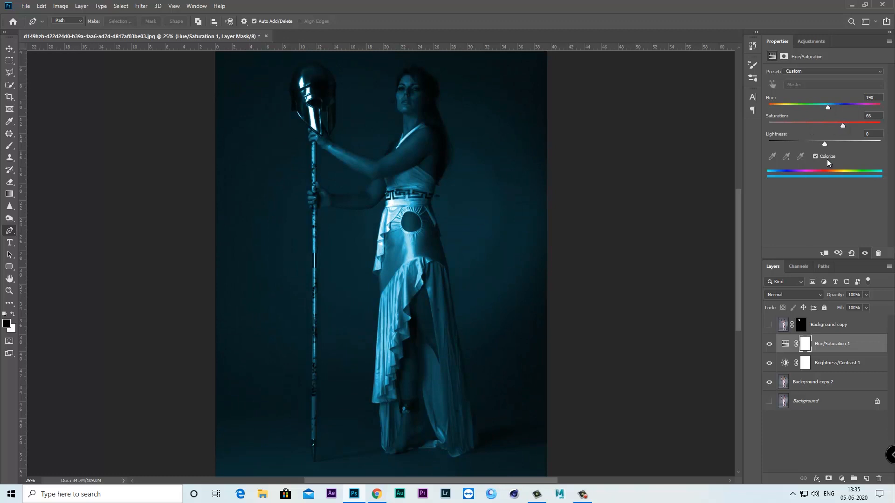
Step: Add a Levels adjustment above Hue/Saturation 1, lowering the white output level and moving the highlight input inward slightly
click(841, 479)
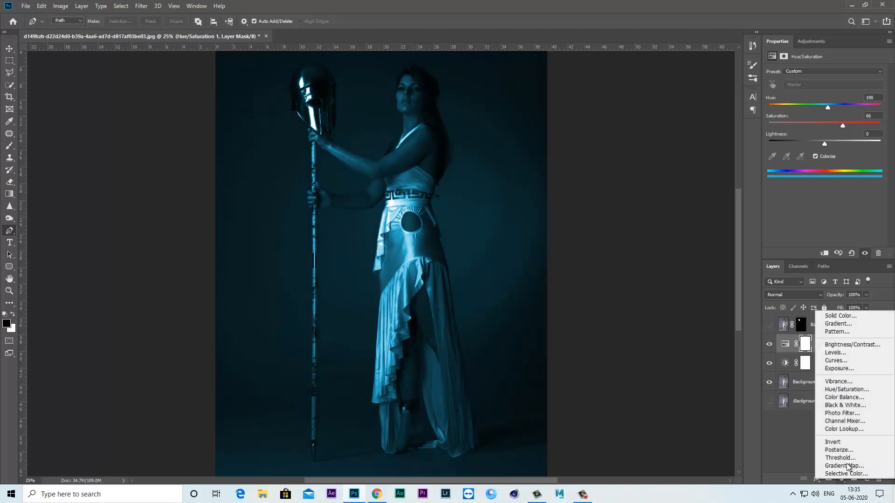
click(834, 353)
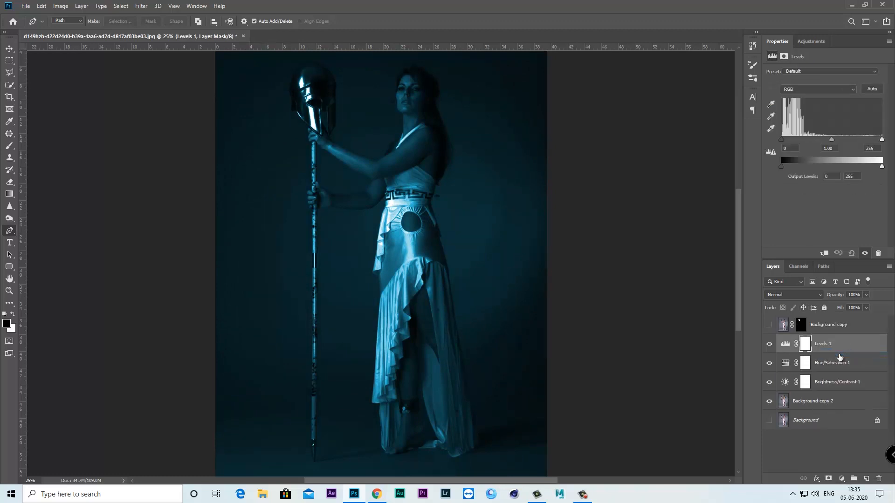
drag(881, 166, 845, 166)
drag(881, 140, 870, 139)
click(768, 346)
click(768, 345)
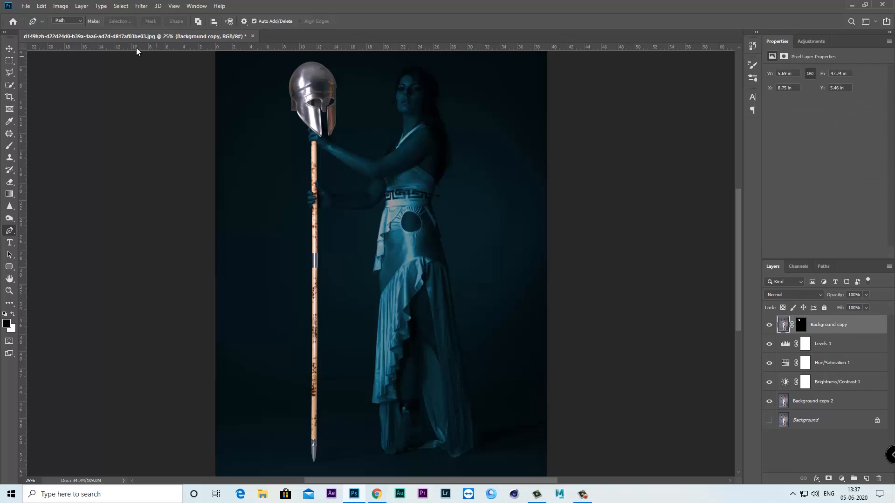
Step: Invert the colours of Background copy and convert the layer to a smart object
click(65, 7)
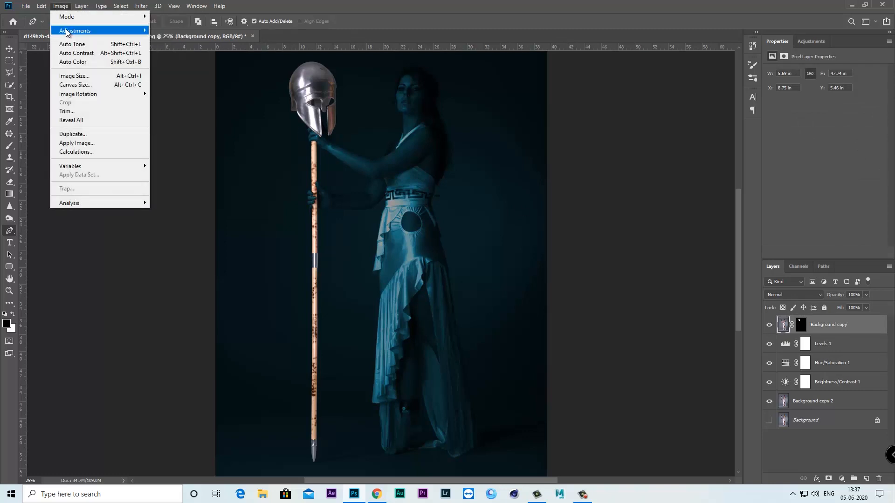
mouse_move(68, 32)
click(178, 141)
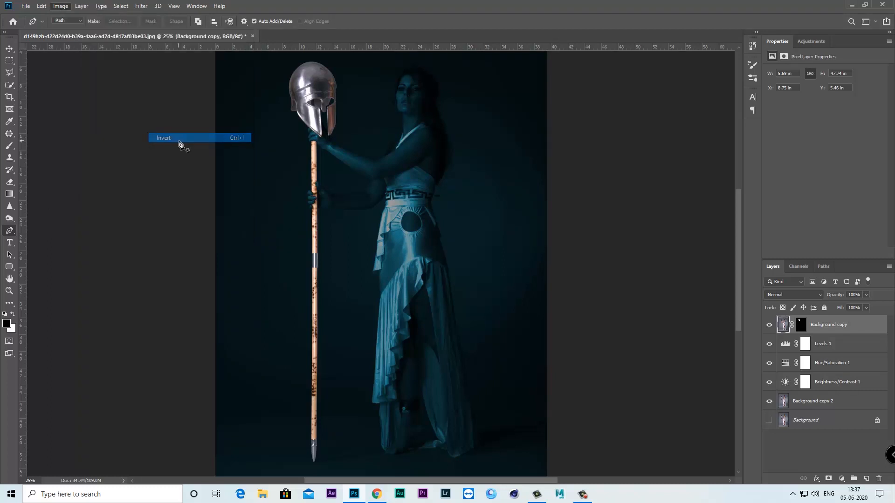
click(769, 325)
click(769, 325)
right_click(840, 329)
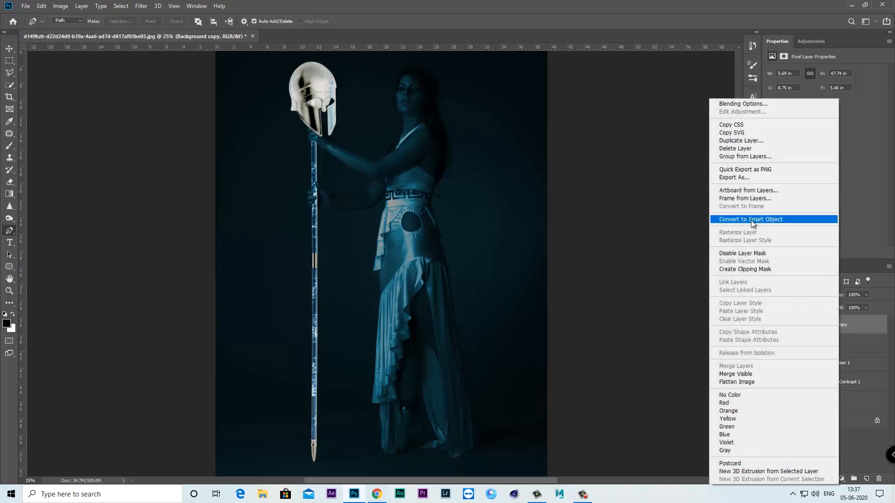
click(753, 220)
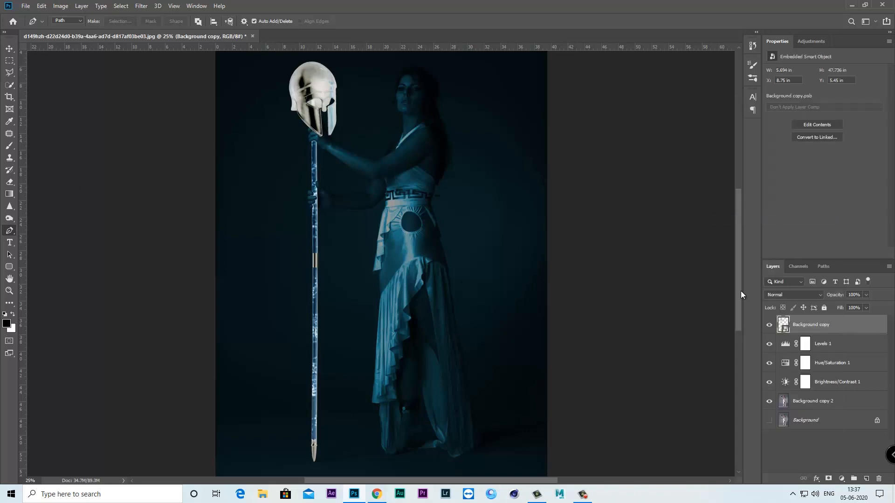
Step: Colorize the Background copy smart object with a Hue/Saturation smart filter at hue 186 and saturation 58
click(62, 6)
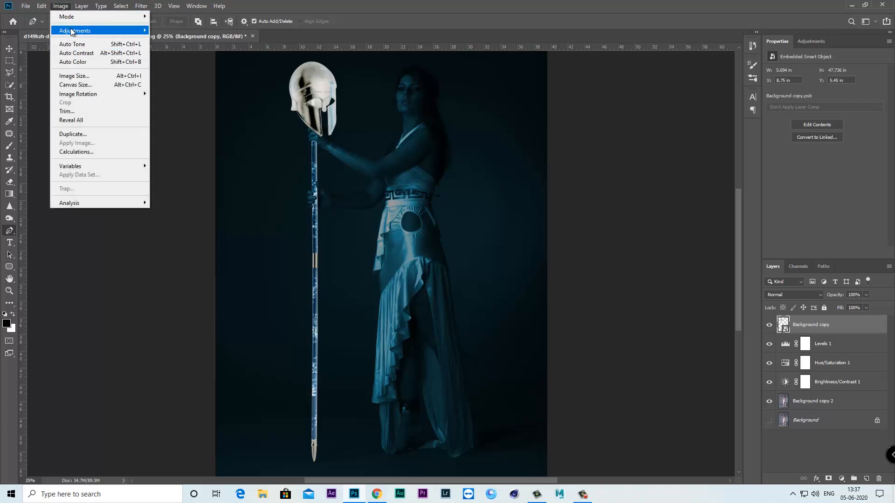
mouse_move(73, 32)
click(197, 80)
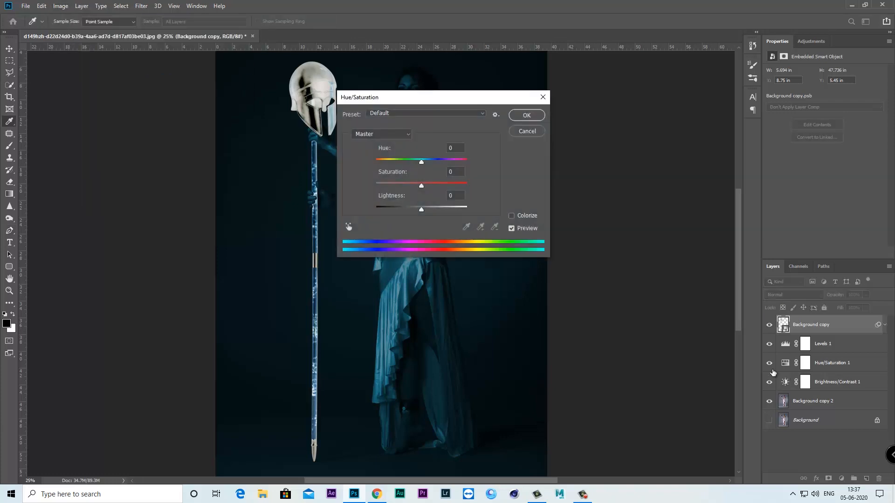
drag(449, 105, 662, 121)
click(724, 232)
drag(589, 178, 641, 202)
drag(635, 177, 636, 179)
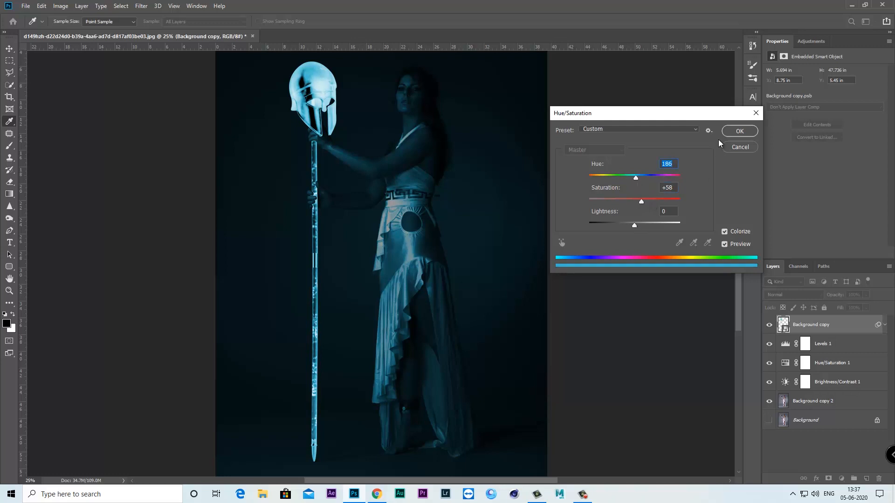
click(739, 132)
click(769, 325)
click(769, 325)
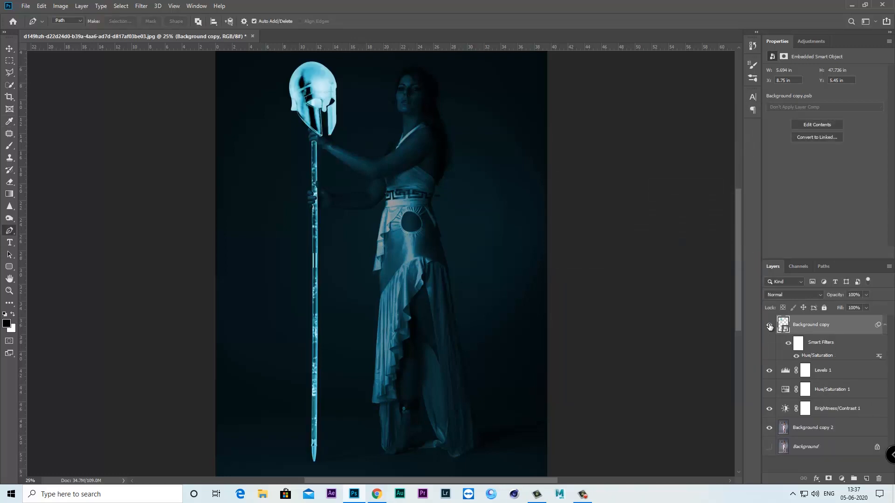
click(885, 325)
Step: Duplicate the Background copy smart object within the same document
right_click(860, 325)
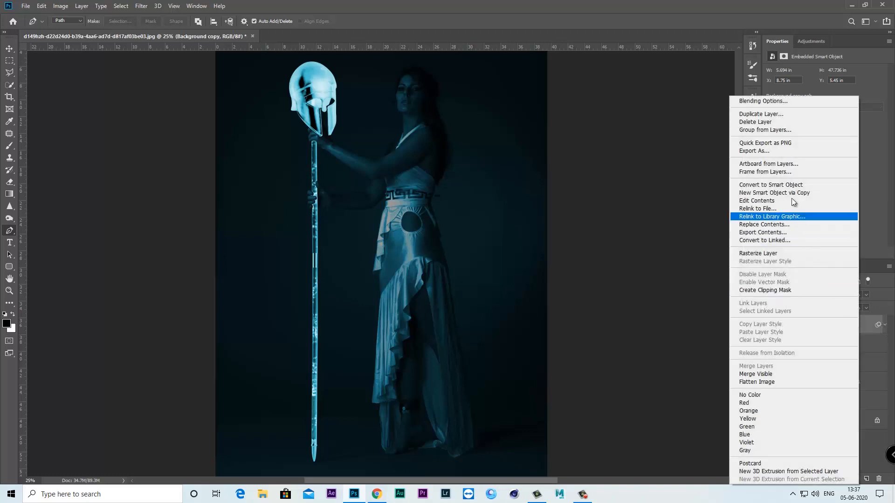
click(770, 114)
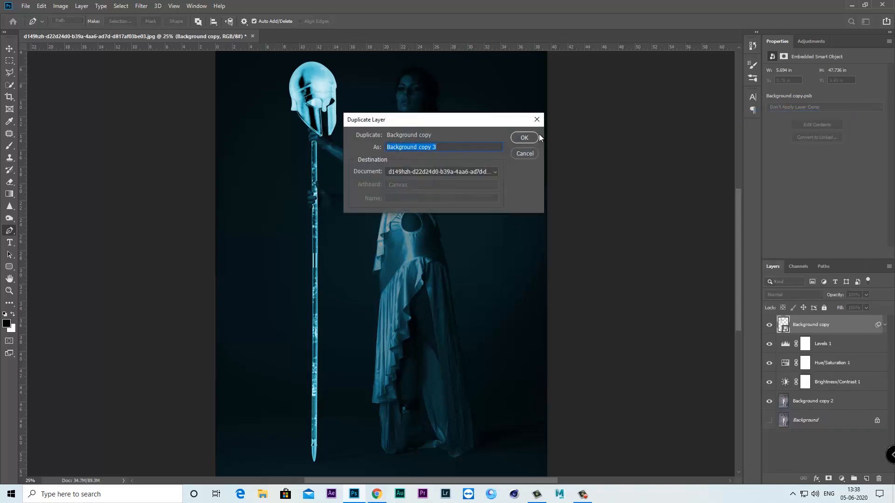
click(525, 139)
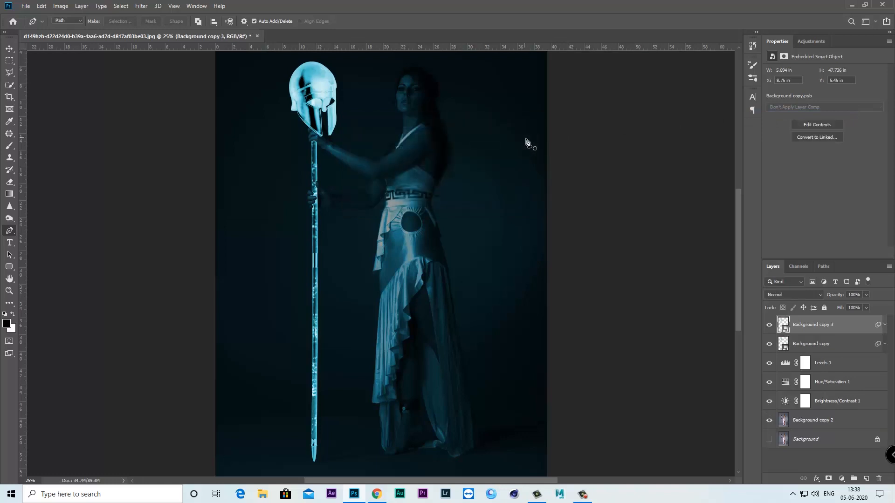
Step: Apply a Gaussian Blur with a 10-pixel radius to Background copy 3 for the glow
click(139, 7)
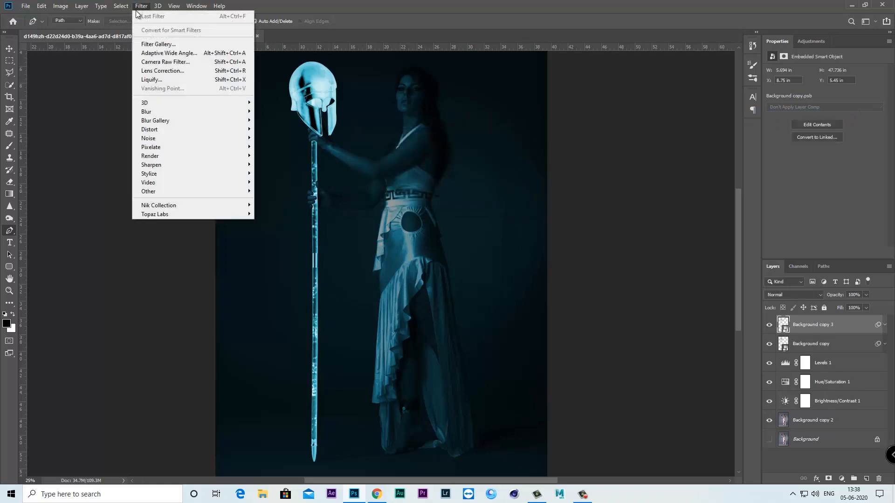
mouse_move(163, 110)
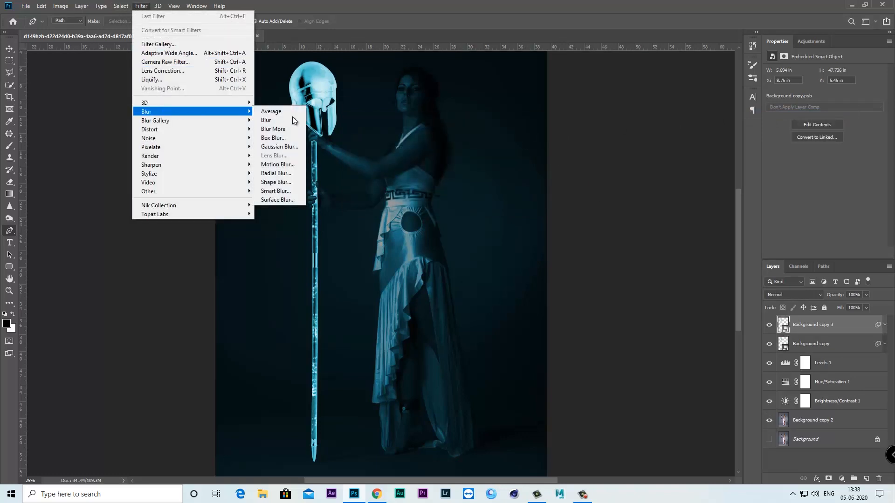
click(293, 146)
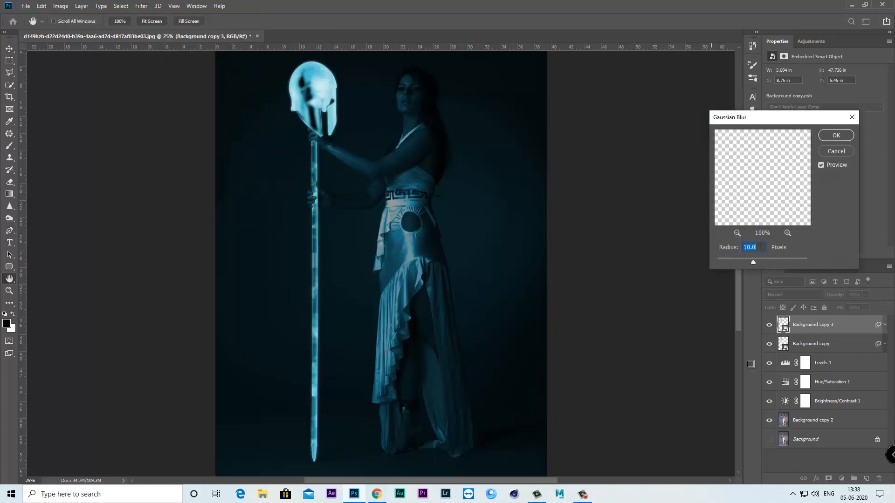
mouse_move(755, 263)
mouse_down()
mouse_move(762, 265)
mouse_move(753, 263)
mouse_up()
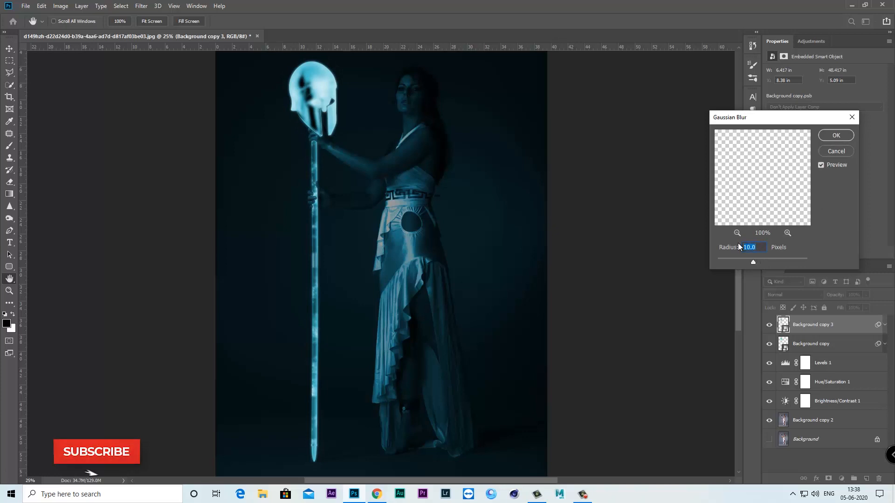
key(Return)
key(p)
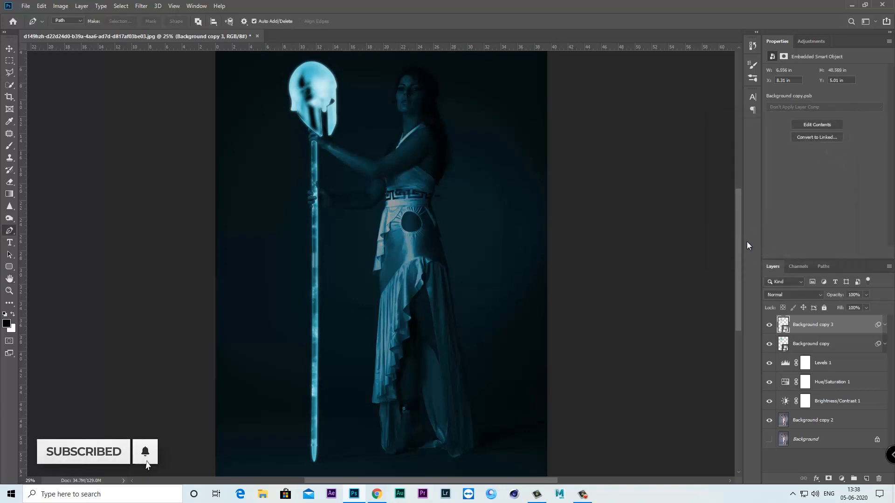
Step: Set the blend mode of Background copy 3 to Screen and compare the glow with the layer hidden and shown
click(789, 296)
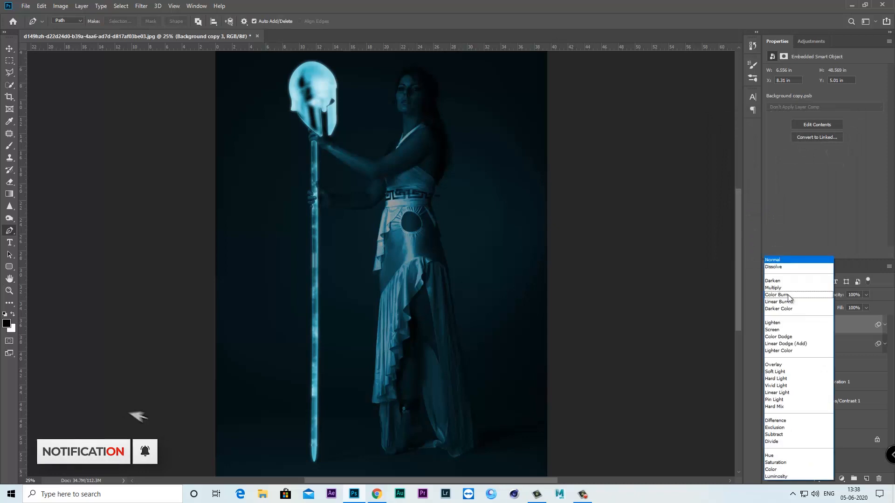
click(777, 331)
click(769, 325)
click(771, 327)
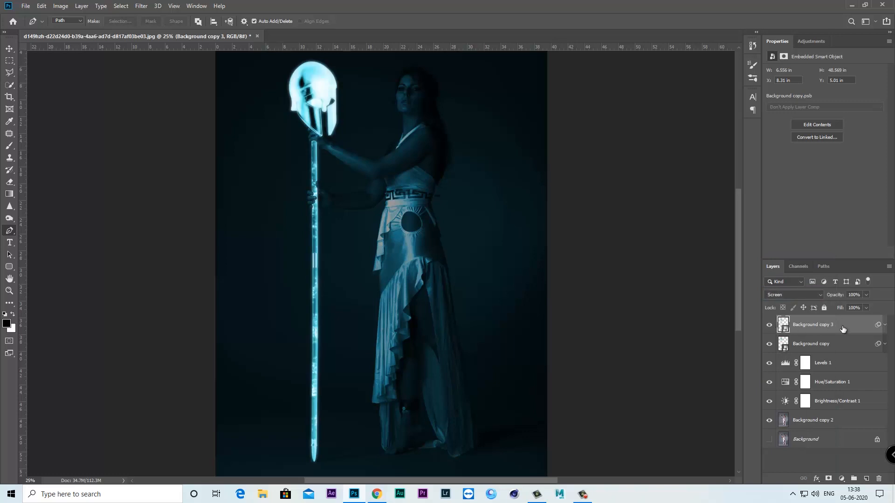
Step: Group Background copy 3 and Background copy in Pass Through mode and compare the image with and without the group
shift+click(829, 346)
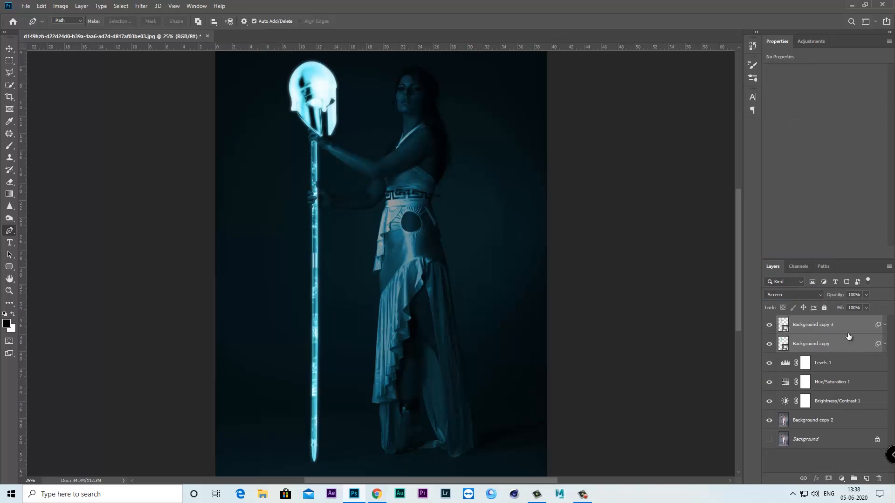
right_click(844, 324)
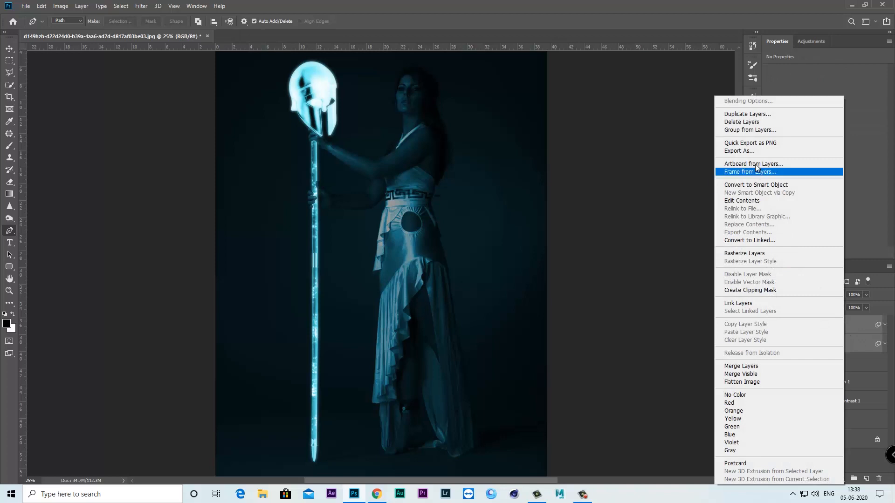
click(747, 129)
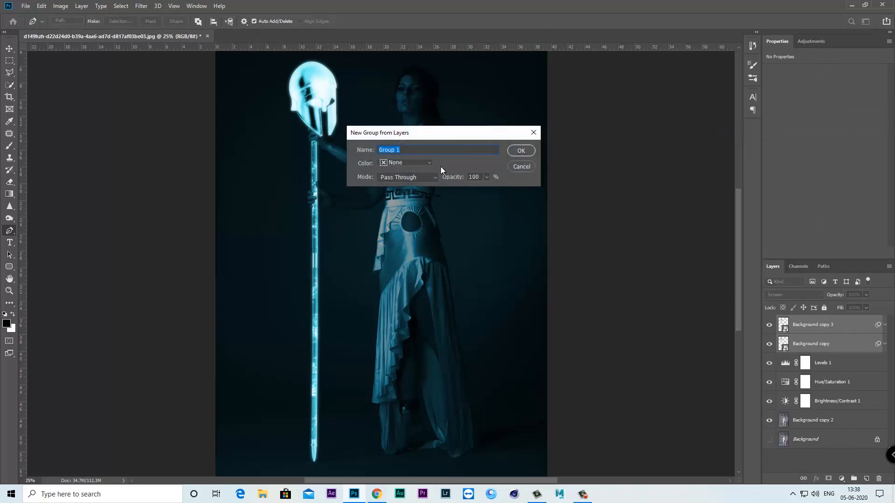
click(534, 152)
click(769, 321)
click(768, 322)
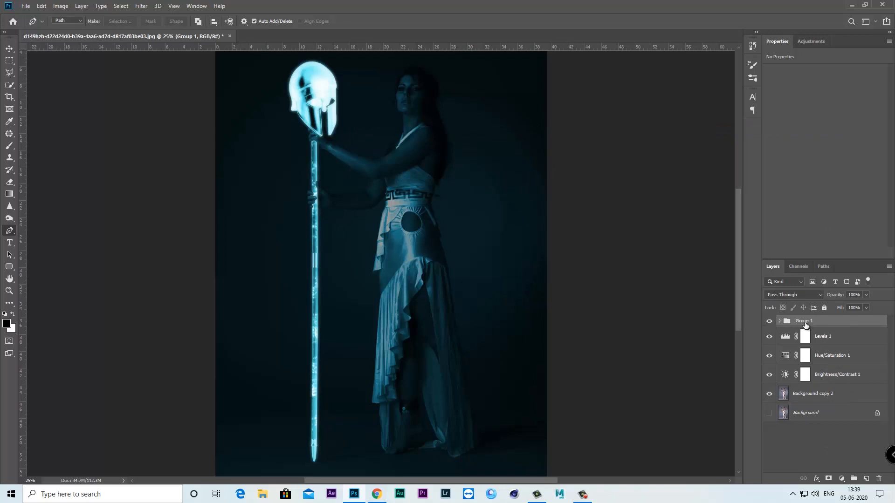
Step: Hide Group 1 and the Levels, Hue/Saturation and Brightness/Contrast adjustments, and select Background copy 2
drag(769, 337, 770, 376)
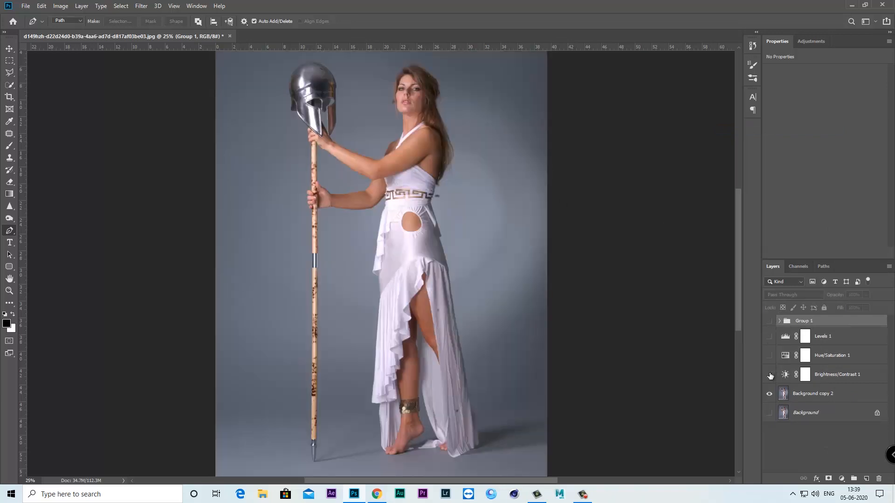
click(812, 395)
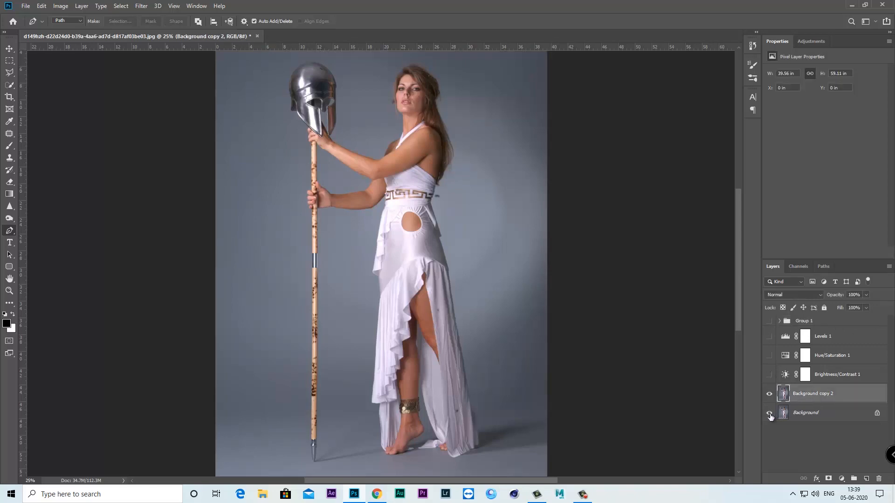
key(ctrl+plus)
key(ctrl+plus)
key(ctrl+plus)
key(ctrl+plus)
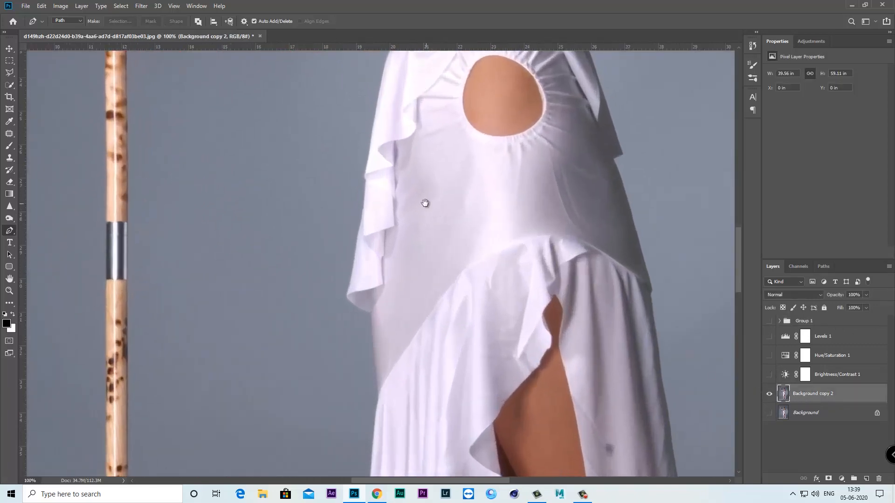
drag(418, 223, 353, 286)
drag(390, 193, 466, 429)
drag(387, 319, 424, 356)
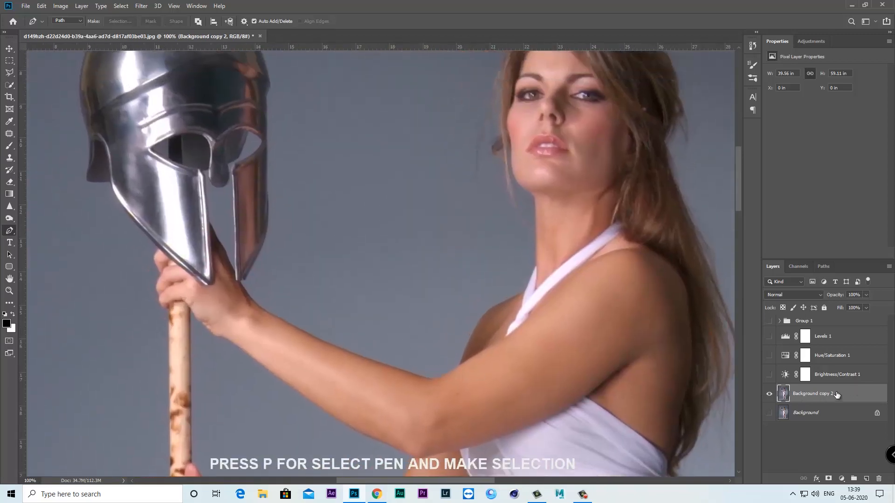
key(ctrl+plus)
drag(100, 202, 279, 256)
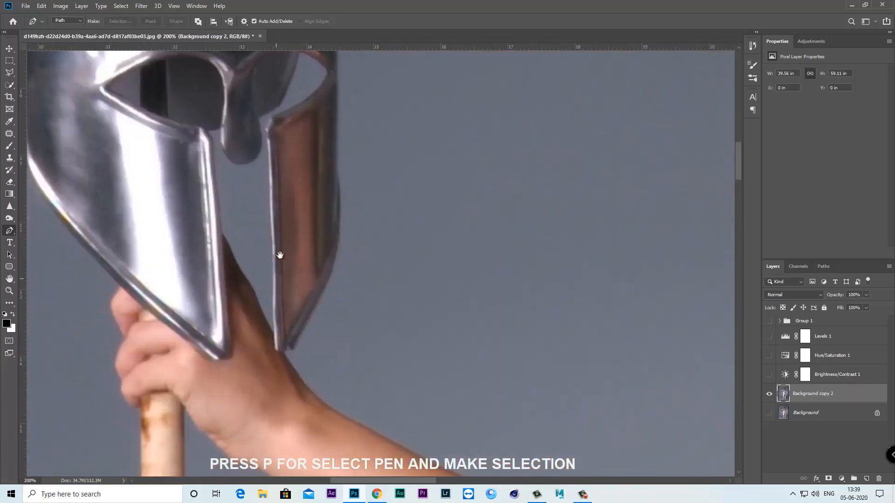
Step: Start a Pen path on Background copy 2 at the helmet's cheek guard and trace the wrist past the helmet's tip
click(221, 231)
drag(248, 281, 254, 289)
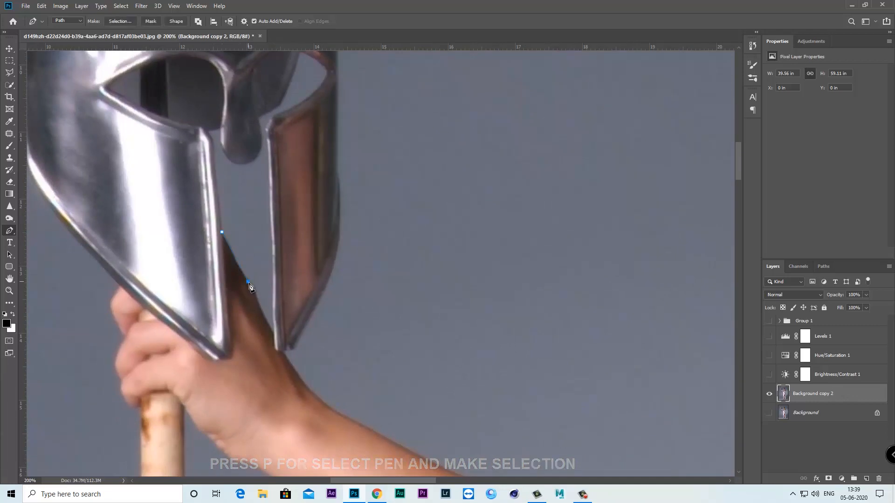
alt+click(248, 282)
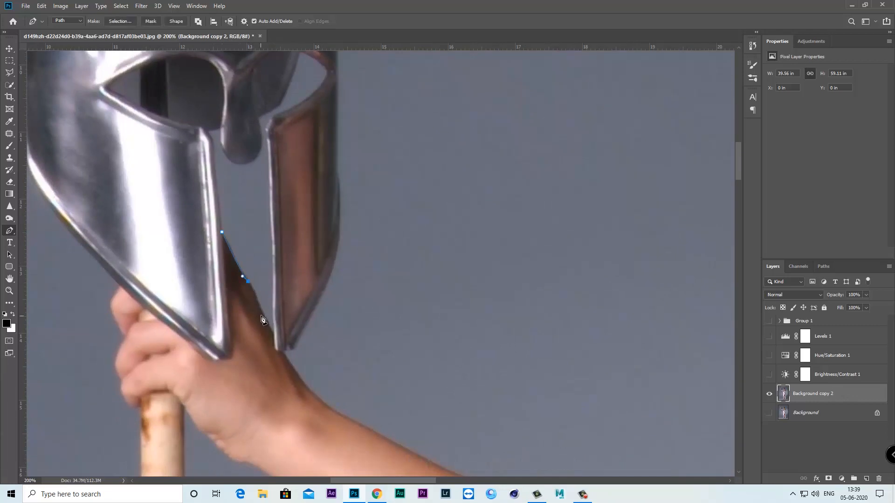
drag(262, 314, 267, 326)
alt+click(264, 315)
alt+click(284, 352)
drag(327, 390, 287, 290)
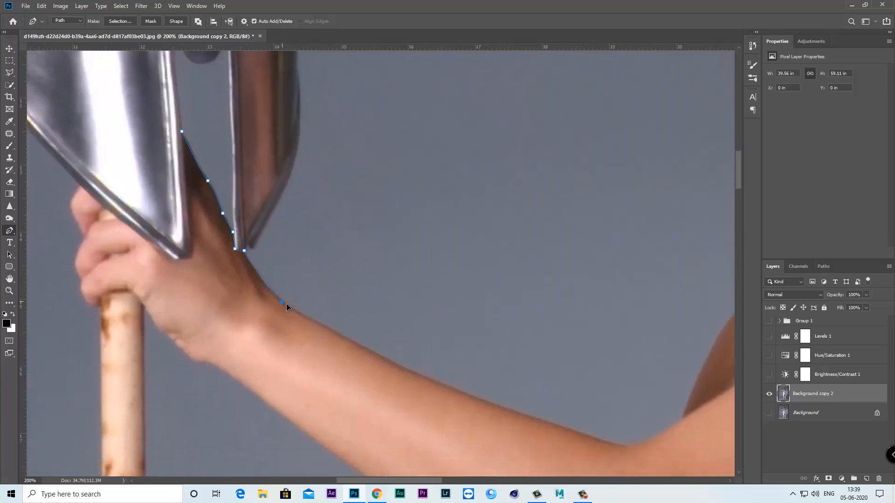
alt+click(282, 303)
Step: Continue the path along the forearm's upper edge to the crook of the elbow
drag(356, 336, 173, 218)
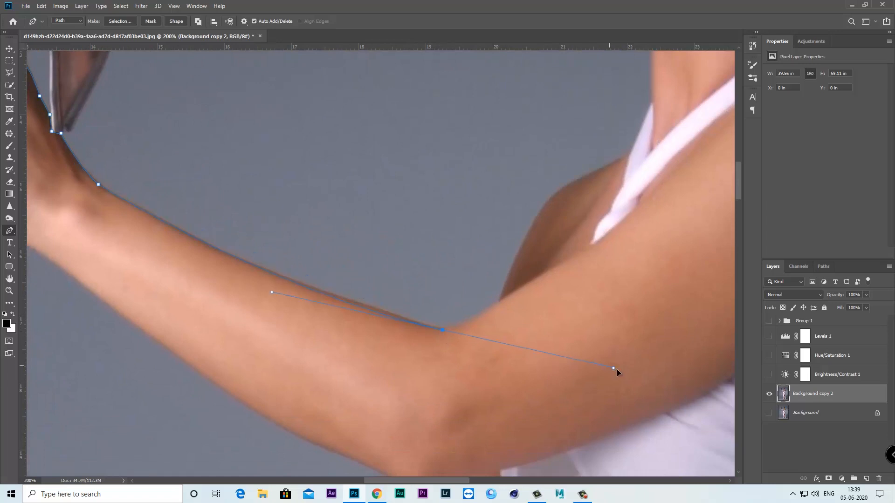
drag(459, 331, 471, 332)
alt+click(446, 329)
drag(500, 302, 447, 284)
alt+click(429, 302)
Step: Extend the path from the elbow along the upper arm and shoulder to the woman's neck
drag(472, 219, 319, 360)
drag(374, 289, 412, 273)
alt+click(374, 289)
drag(396, 237, 386, 267)
click(385, 267)
click(385, 150)
drag(386, 104, 395, 264)
Step: Trace the jawline and outline the loose curl of hair beside the cheek
drag(338, 231, 332, 194)
alt+click(338, 232)
drag(343, 191, 329, 344)
click(343, 260)
click(339, 255)
click(333, 259)
click(327, 263)
click(318, 269)
click(330, 307)
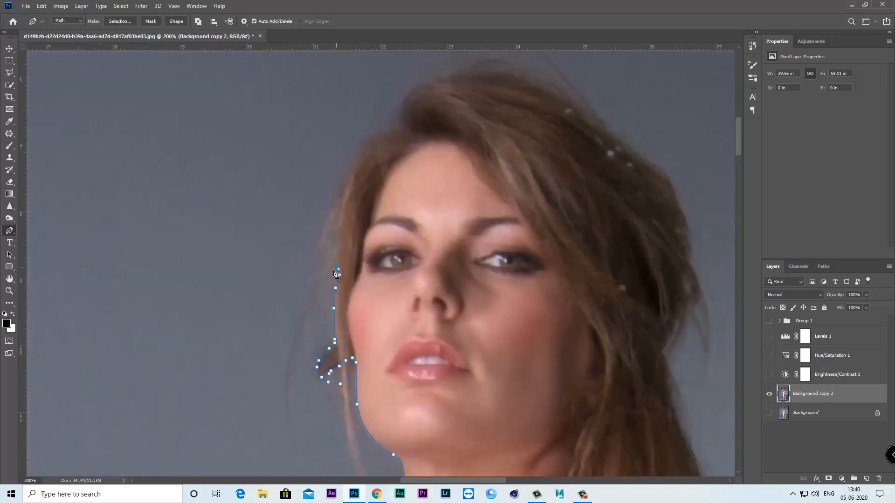
Step: Outline the hair from beside the face up and over the crown with closely spaced anchor points
click(333, 238)
drag(332, 232, 313, 298)
click(338, 208)
drag(353, 199, 286, 240)
click(327, 188)
drag(437, 169, 450, 172)
click(493, 211)
drag(536, 254, 429, 198)
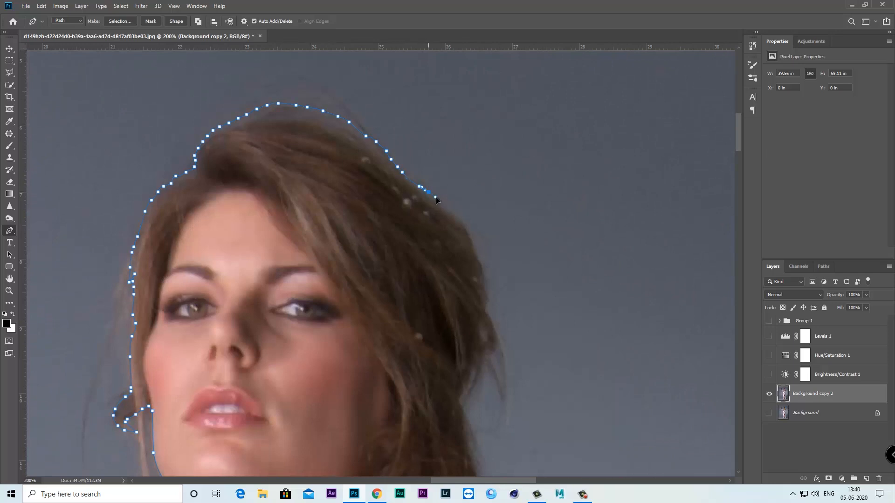
Step: Continue the path down the outer edge of the hair, from the crown toward the shoulder
click(484, 279)
drag(492, 312, 448, 228)
click(438, 293)
drag(440, 367, 326, 178)
drag(373, 304, 377, 314)
drag(403, 349, 310, 186)
Step: Trace around the loose strand of long hair behind the shoulder and return along its inner edge
click(290, 181)
click(297, 194)
click(302, 212)
click(310, 229)
click(317, 246)
drag(322, 261, 326, 273)
drag(335, 297, 337, 302)
drag(348, 328, 247, 120)
alt+click(326, 321)
alt+click(300, 193)
click(301, 204)
click(304, 219)
click(309, 230)
drag(319, 284, 348, 182)
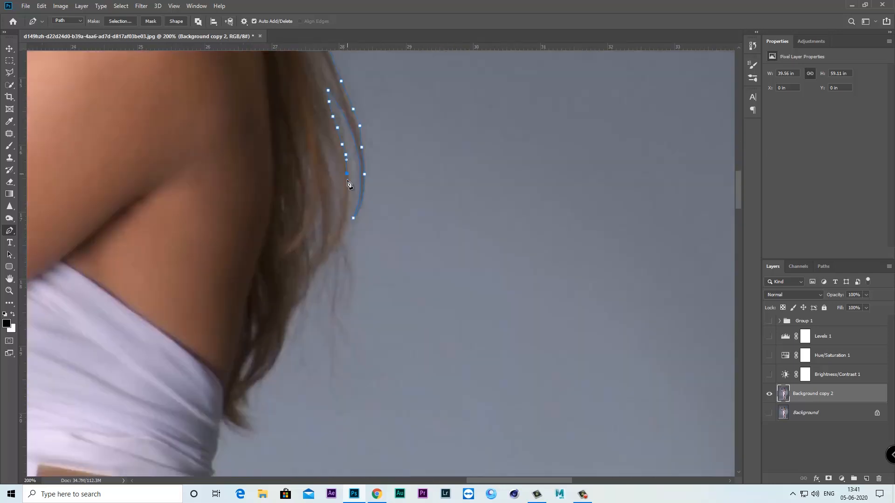
Step: Outline the lowest tip of the long hair and bring the path back to the dress at the back
click(248, 422)
click(251, 426)
click(251, 433)
click(248, 433)
click(239, 430)
click(226, 419)
drag(232, 431, 301, 236)
Step: Trace the back edge of the dress down to the patterned gold belt
click(290, 246)
click(286, 249)
click(284, 280)
click(295, 231)
click(290, 241)
click(288, 252)
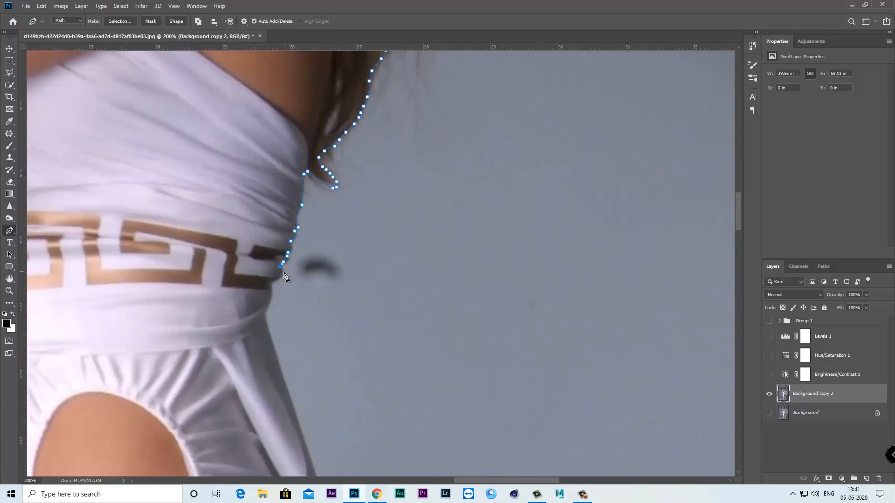
click(281, 275)
Step: Continue the path from the belt along the draped fabric over the hip
drag(256, 321, 343, 152)
drag(427, 392, 309, 234)
click(310, 230)
click(320, 270)
drag(322, 327, 306, 236)
click(306, 236)
drag(358, 425, 338, 244)
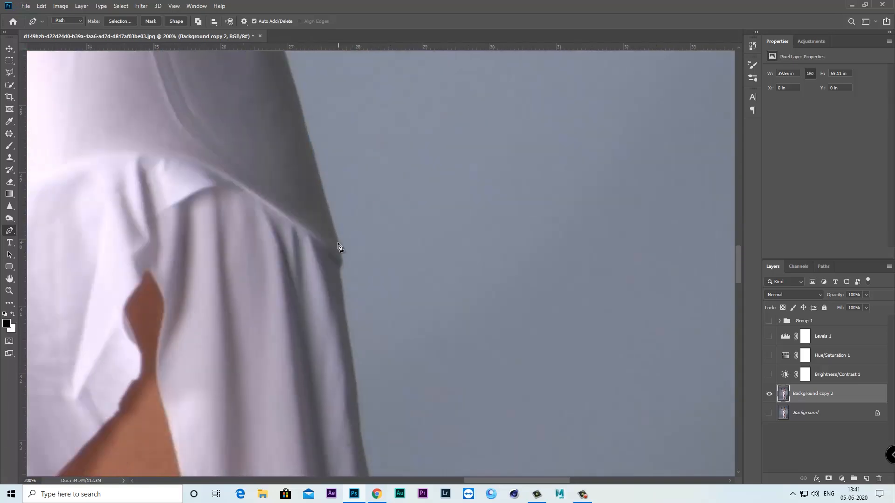
Step: Follow the long outer edge of the skirt from the hip drape down to the floor
drag(372, 466, 361, 216)
click(327, 244)
drag(396, 447, 328, 223)
click(328, 276)
drag(373, 461, 359, 159)
drag(374, 191, 338, 370)
drag(333, 279, 361, 331)
drag(362, 422, 362, 200)
drag(360, 198, 362, 261)
Step: Trace the skirt's outer corner and its folded bottom hem along the floor
click(375, 328)
mouse_move(336, 341)
mouse_down()
mouse_move(305, 342)
mouse_move(318, 367)
mouse_up()
click(334, 344)
alt+click(296, 375)
click(282, 389)
click(273, 395)
click(249, 407)
click(225, 417)
click(198, 429)
click(171, 438)
Step: Outline the toes showing under the hem and the lower edge of the trailing cloth to its tip
drag(130, 406, 114, 378)
drag(195, 363, 331, 341)
drag(231, 354, 221, 343)
click(188, 330)
click(170, 328)
click(149, 338)
drag(150, 338, 317, 329)
click(199, 336)
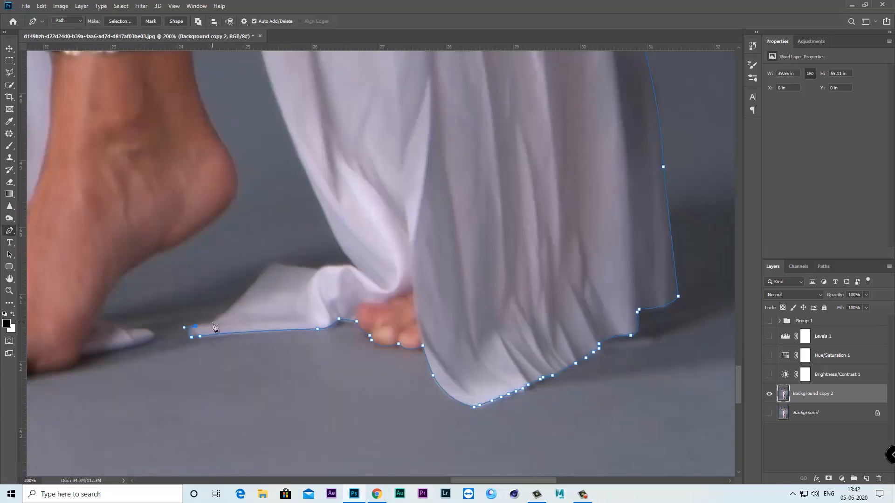
Step: Trace the trailing cloth's upper edge and the skirt's inner edge up to where it meets the calf
click(212, 323)
drag(261, 273, 263, 294)
drag(265, 294, 275, 279)
click(320, 291)
click(337, 287)
click(359, 288)
drag(335, 254, 331, 241)
scroll(337, 258, up, 10)
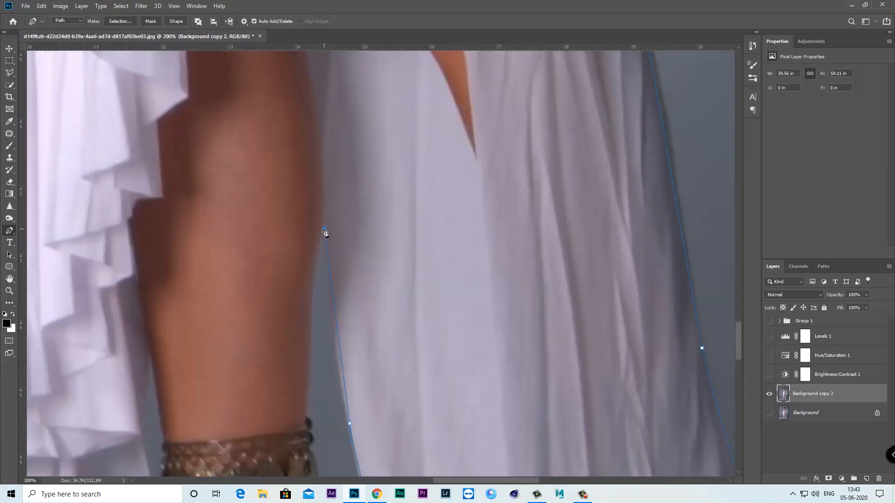
click(324, 229)
Step: Trace the back of the calf from the skirt down past the anklet toward the heel
scroll(313, 236, down, 5)
drag(312, 253, 312, 267)
click(308, 306)
drag(310, 319, 307, 337)
drag(313, 342, 319, 349)
click(316, 372)
drag(320, 396, 273, 157)
Step: Outline the raised heel and the underside of the foot down to the floor
click(320, 399)
alt+click(308, 424)
alt+click(294, 241)
drag(294, 241, 321, 289)
drag(299, 335, 217, 383)
alt+click(299, 334)
drag(180, 437, 258, 321)
Step: Trace around the small piece of cloth on the floor behind the raised foot
alt+click(265, 290)
click(276, 295)
click(305, 301)
drag(318, 312, 309, 321)
alt+click(318, 312)
click(251, 326)
alt+click(217, 340)
Step: Continue the path around the front of the raised foot to the dress fabric beside it
drag(217, 340, 191, 334)
click(193, 340)
drag(127, 350, 267, 389)
drag(233, 328, 301, 426)
alt+click(232, 328)
alt+click(233, 276)
Step: Trace the lower part of the skirt's spear-side edge upward from the hem
drag(292, 293, 283, 248)
drag(294, 299, 254, 382)
click(245, 292)
click(252, 236)
drag(186, 232, 171, 229)
click(249, 284)
drag(201, 145, 259, 378)
drag(262, 300, 269, 250)
Step: Continue the path up the spear-side edge of the skirt to the ruffle hanging below the hip
key(ctrl+minus)
drag(333, 269, 344, 348)
click(348, 154)
drag(350, 157, 343, 326)
click(351, 199)
click(344, 111)
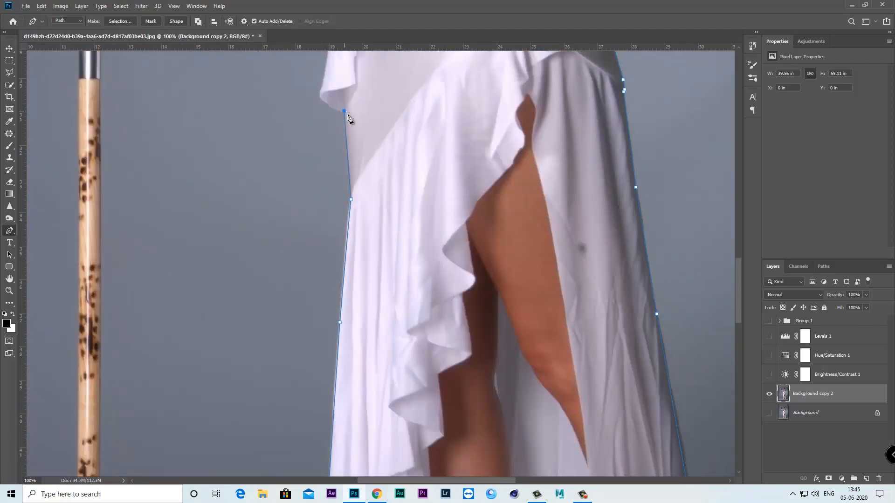
Step: Trace the outer edge of the hanging ruffle and the skirt above it toward the waist
drag(349, 118, 346, 192)
key(ctrl+plus)
drag(305, 172, 328, 314)
click(306, 165)
drag(349, 196, 354, 180)
click(360, 144)
drag(364, 128, 374, 249)
click(373, 212)
Step: Outline the waistband's spear-side edge up to where the dress meets the arm below the patterned belt
click(371, 199)
click(375, 189)
drag(387, 126, 388, 190)
click(378, 216)
alt+click(407, 140)
drag(407, 140, 401, 220)
click(411, 124)
click(409, 102)
click(409, 93)
drag(403, 137, 415, 125)
alt+click(403, 138)
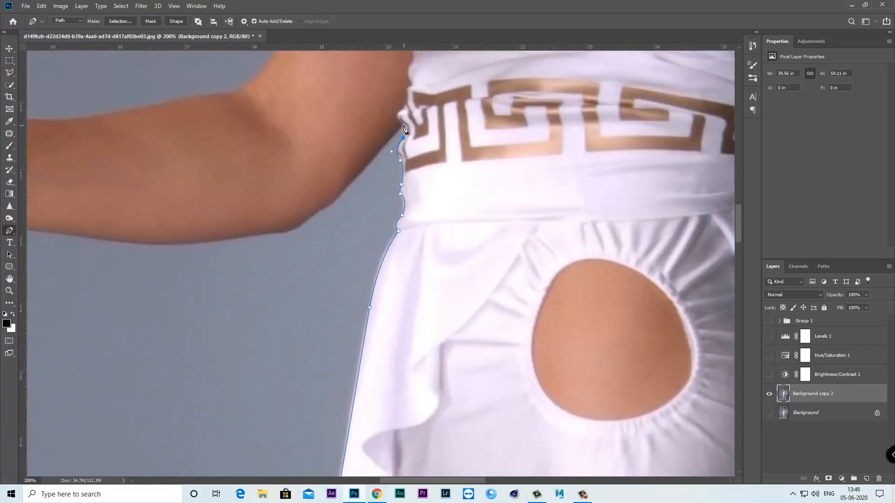
Step: Trace the underside of the lower arm from the dress past the elbow to the spear shaft
click(339, 195)
drag(339, 195, 362, 167)
click(343, 183)
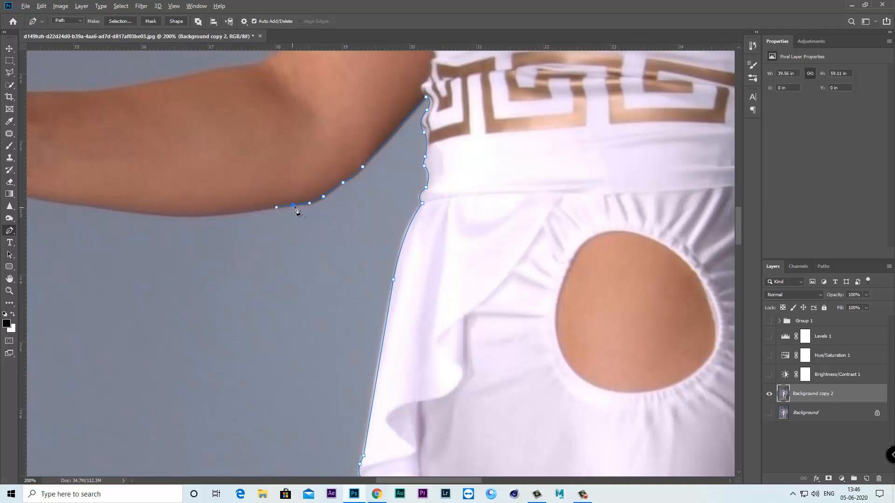
drag(283, 212, 509, 220)
drag(368, 221, 320, 214)
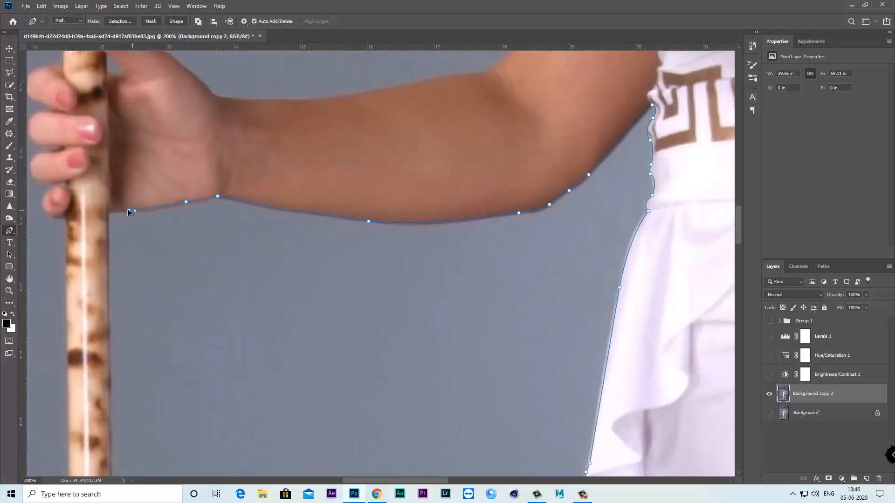
Step: Continue the path up the palm beside the spear shaft and around the thumb of the lower hand
drag(135, 217, 226, 334)
click(199, 216)
drag(213, 187, 218, 181)
alt+click(213, 187)
click(197, 170)
drag(192, 114, 214, 134)
alt+click(191, 114)
Step: Trace the upper edge of the lower forearm from the thumb to the raised arm's elbow
click(303, 210)
click(310, 214)
drag(448, 209, 221, 233)
drag(234, 233, 301, 219)
alt+click(341, 214)
drag(373, 196, 382, 184)
alt+click(372, 196)
drag(393, 149, 387, 188)
Step: Trace the underside of the raised forearm from the elbow to the wrist below the helmet
drag(406, 163, 524, 221)
click(403, 159)
click(444, 186)
key(ctrl+z)
click(471, 199)
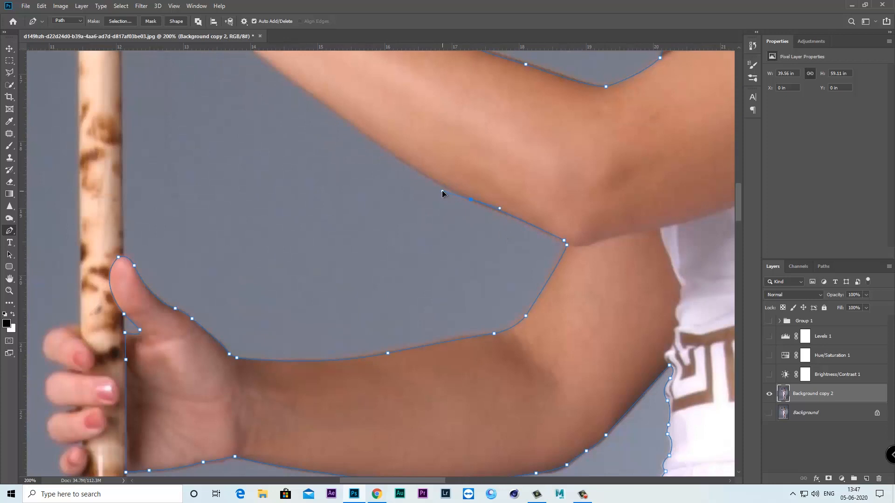
drag(444, 194, 506, 292)
drag(433, 238, 423, 227)
drag(457, 284, 552, 376)
click(385, 220)
drag(336, 191, 325, 193)
alt+click(336, 191)
drag(337, 204, 384, 269)
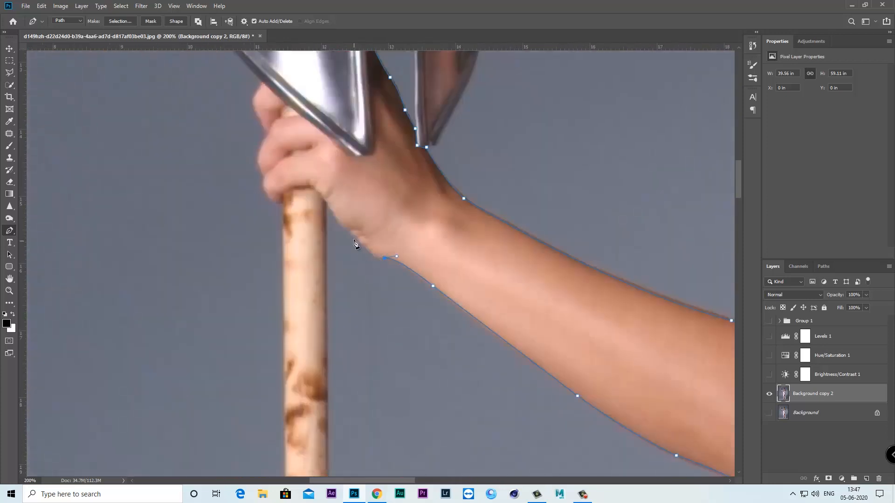
Step: Outline the fingers of the upper hand from the spear shaft up to the helmet's edge
click(296, 187)
click(281, 193)
alt+click(264, 176)
drag(264, 176, 365, 314)
drag(349, 266, 338, 216)
alt+click(349, 267)
alt+click(336, 230)
click(344, 217)
Step: Follow the helmet's cheek guard past the upper hand, leaving out the spear shaft, and close the path
click(368, 239)
drag(361, 251, 361, 254)
click(382, 249)
click(435, 291)
click(442, 291)
click(454, 285)
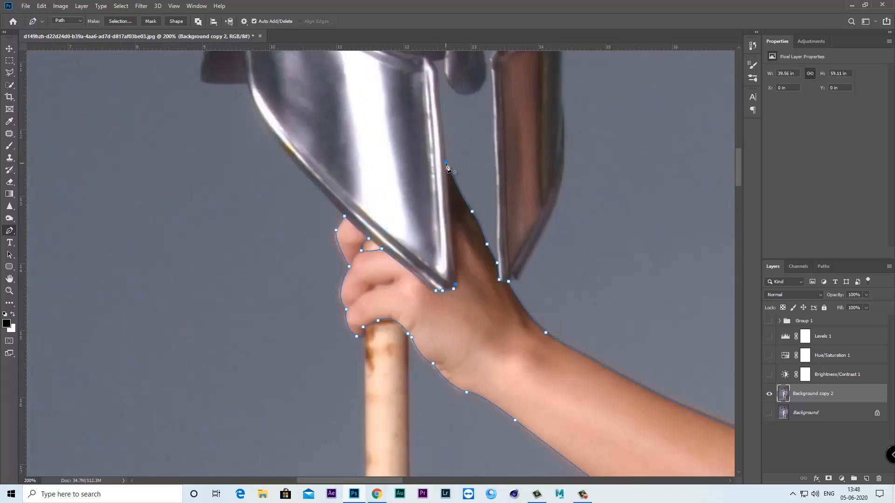
click(446, 164)
Step: Convert the finished path to a selection and add it as a layer mask on Background copy 2
scroll(527, 263, down, 6)
key(ctrl+Return)
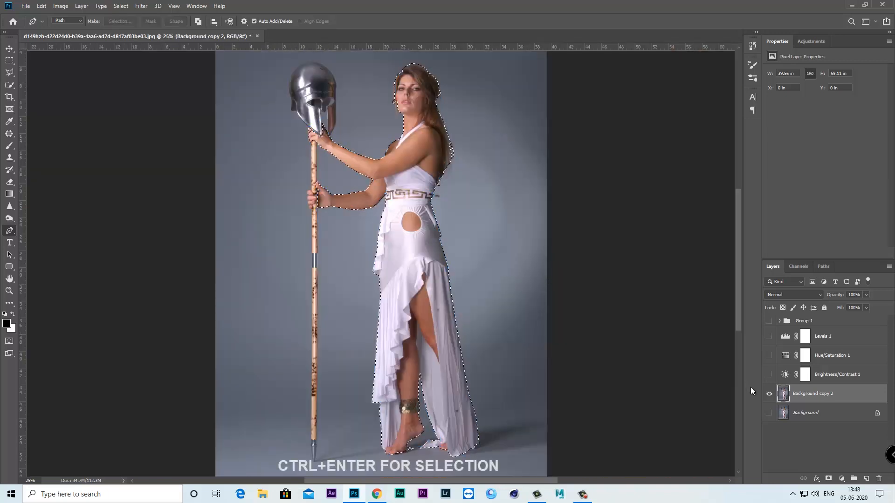
click(829, 479)
Step: Apply the mask to Background copy 2 and show the Background, the adjustment layers and Group 1
click(770, 414)
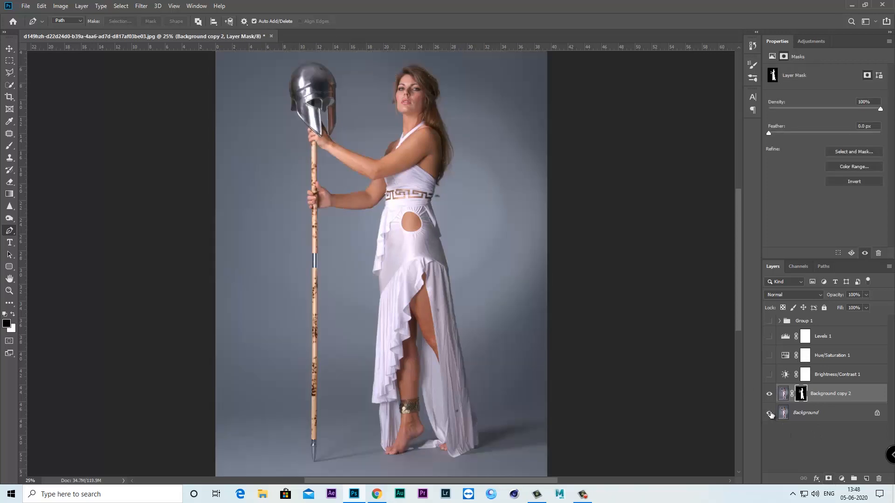
right_click(801, 400)
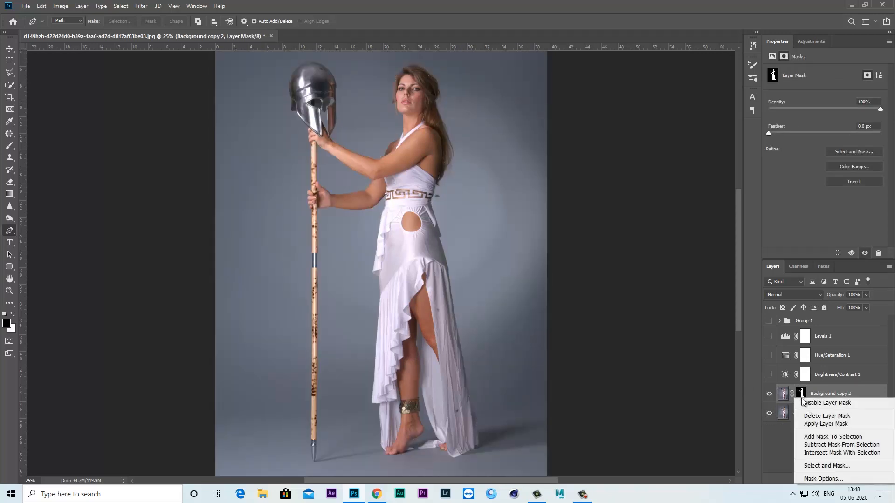
click(814, 424)
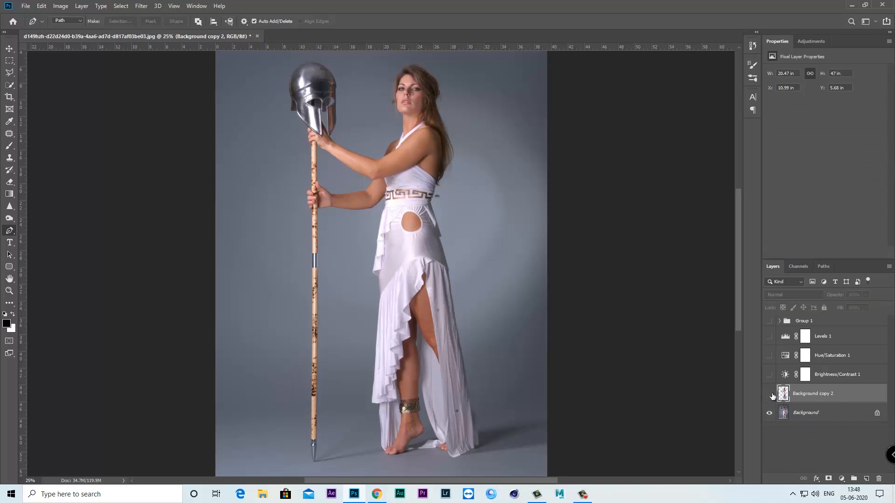
drag(769, 375, 770, 323)
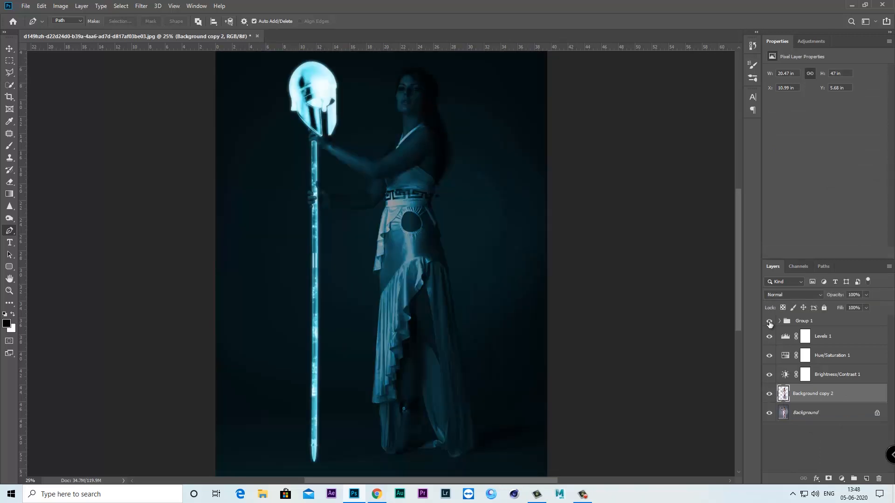
Step: Add a new empty layer above Group 1
click(828, 322)
key(ctrl+plus)
drag(480, 168, 376, 322)
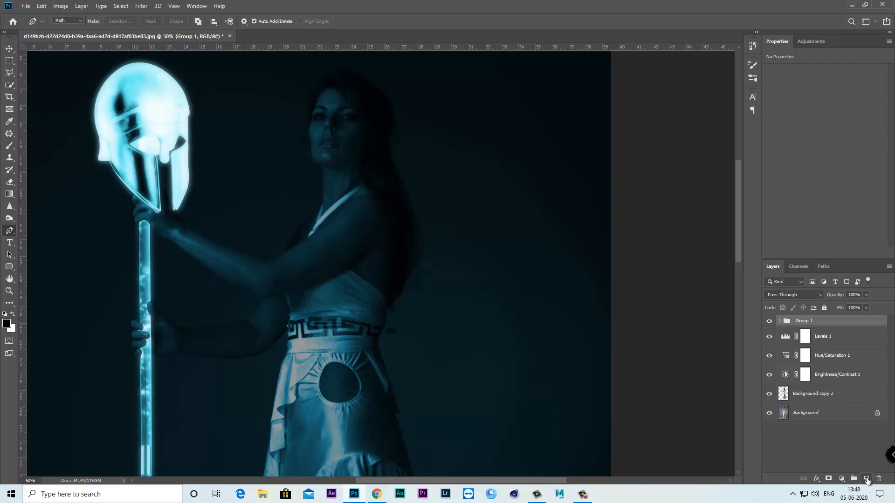
click(866, 478)
drag(487, 291, 519, 321)
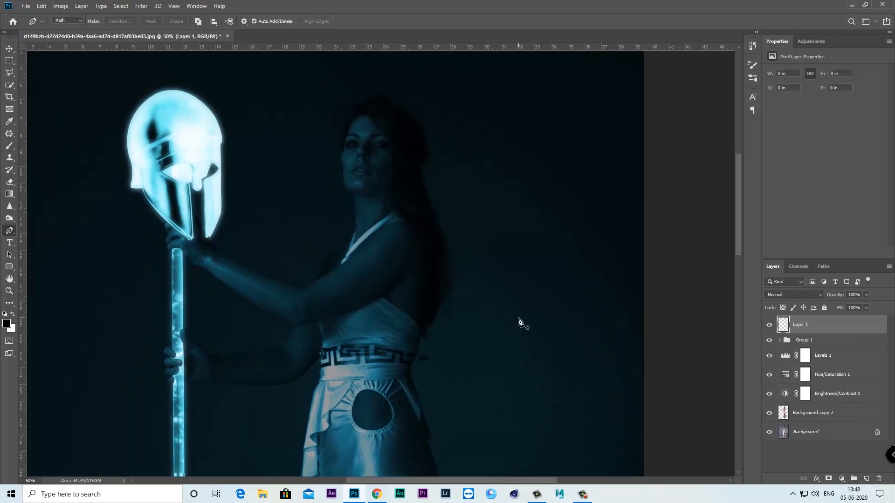
scroll(515, 318, up, 2)
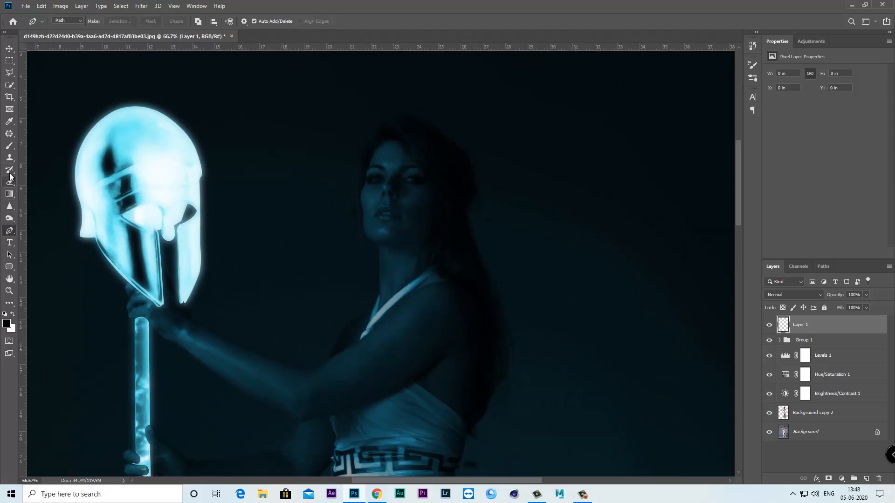
Step: Choose the Brush tool and sample the helmet's light cyan (#7deef5) as the foreground color
click(10, 147)
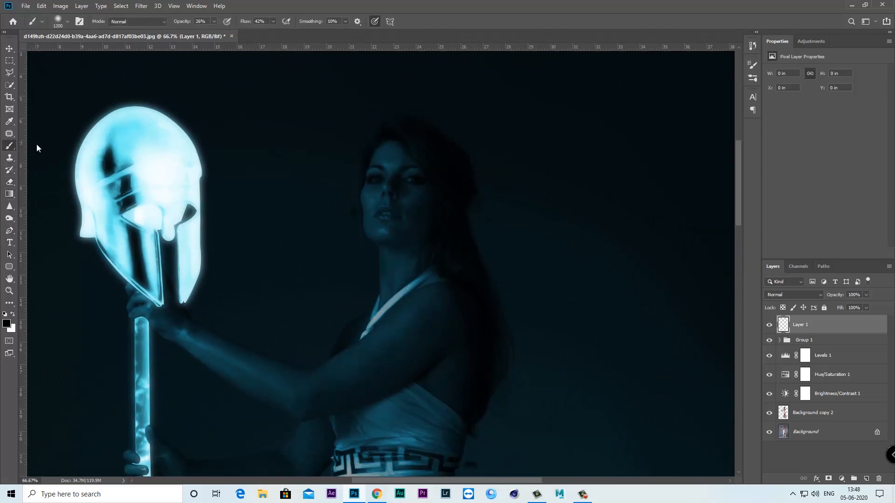
click(7, 325)
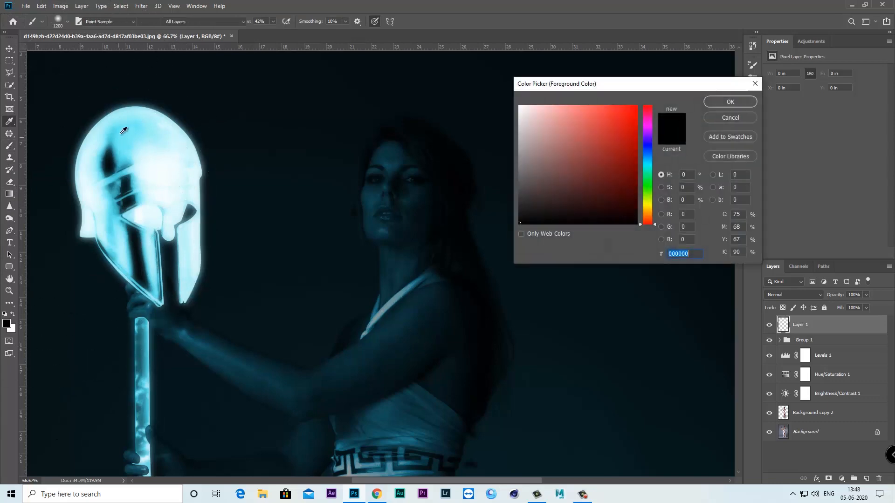
click(180, 149)
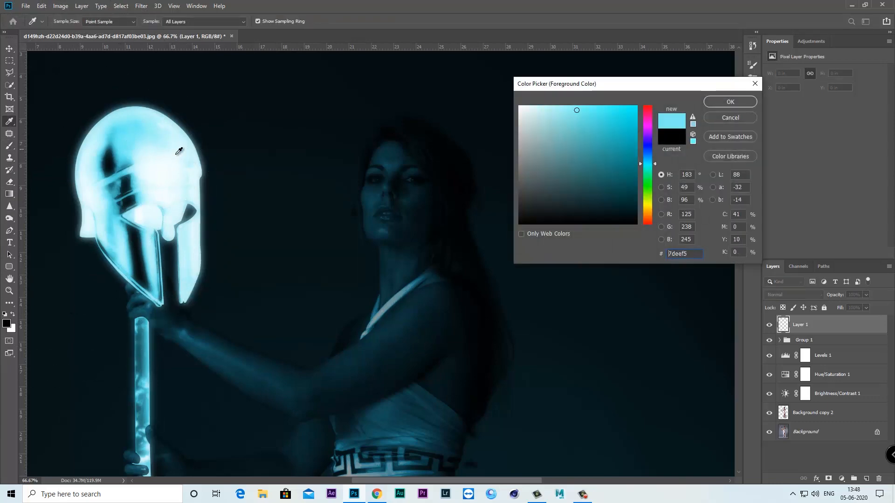
click(709, 103)
Step: Reduce the brush size to 100 px and set the brush opacity to 42%
key(bracketleft)
key(bracketleft)
key(bracketleft)
key(bracketleft)
key(bracketleft)
key(bracketleft)
key(bracketleft)
key(bracketleft)
key(bracketleft)
key(bracketleft)
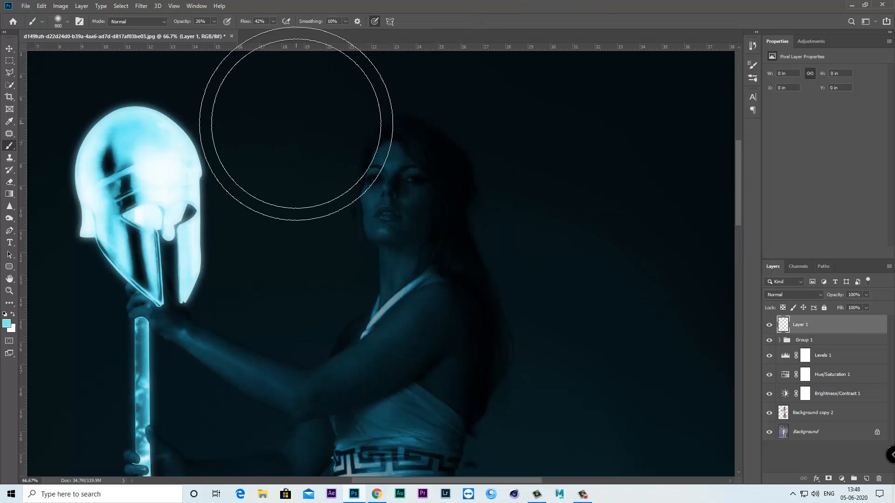
key(ctrl+plus)
drag(388, 173, 445, 204)
key(bracketleft)
key(bracketleft)
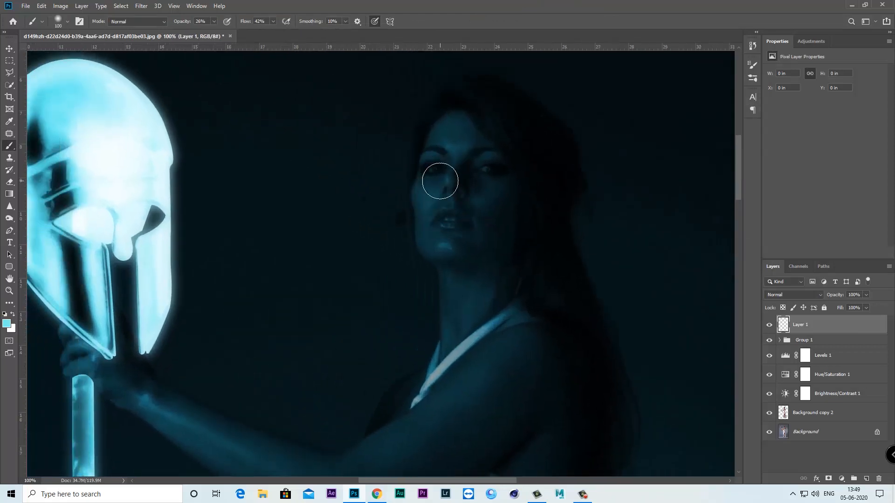
click(213, 21)
Step: Load the pixels of Background copy 2 as a selection and make Layer 1 the active layer
right_click(783, 416)
click(792, 253)
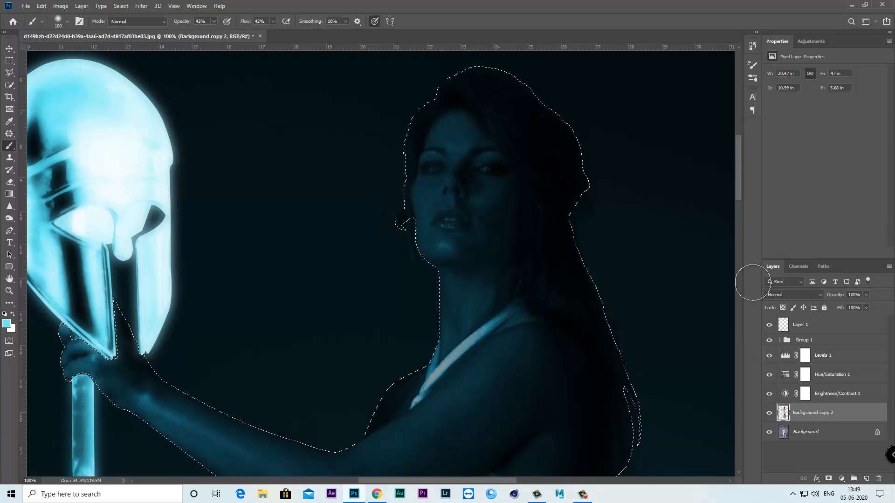
click(817, 325)
Step: Paint cyan light on Layer 1 over the helmet-facing side of the face, neck, shoulder and raised forearm
mouse_move(447, 130)
mouse_down()
mouse_move(421, 200)
mouse_move(437, 262)
mouse_move(449, 140)
mouse_move(467, 124)
mouse_move(476, 134)
mouse_move(446, 233)
mouse_move(433, 331)
mouse_move(405, 384)
mouse_up()
drag(399, 414, 461, 260)
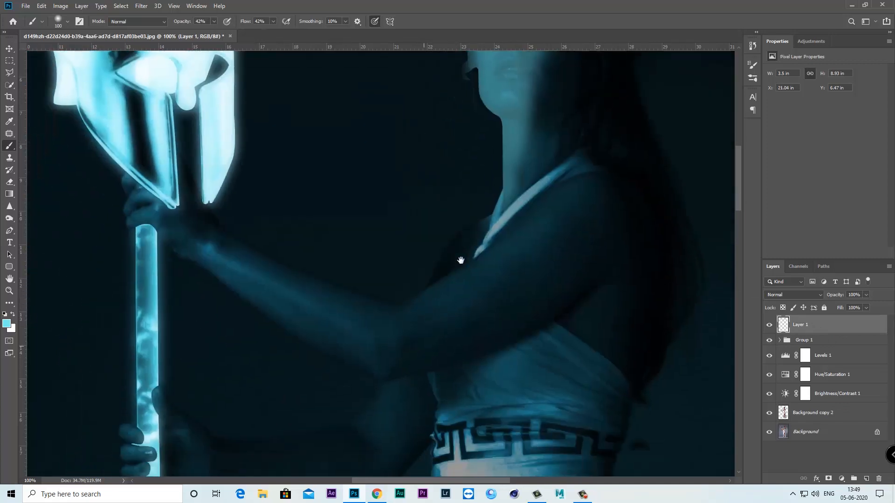
mouse_move(491, 194)
mouse_down()
mouse_move(417, 299)
mouse_move(326, 294)
mouse_move(215, 252)
mouse_move(365, 346)
mouse_move(401, 321)
mouse_move(402, 296)
mouse_move(284, 241)
mouse_move(212, 186)
mouse_move(357, 275)
mouse_move(501, 196)
mouse_move(523, 155)
mouse_move(565, 136)
mouse_move(459, 243)
mouse_move(400, 271)
mouse_move(422, 275)
mouse_move(340, 297)
mouse_up()
drag(280, 286, 430, 229)
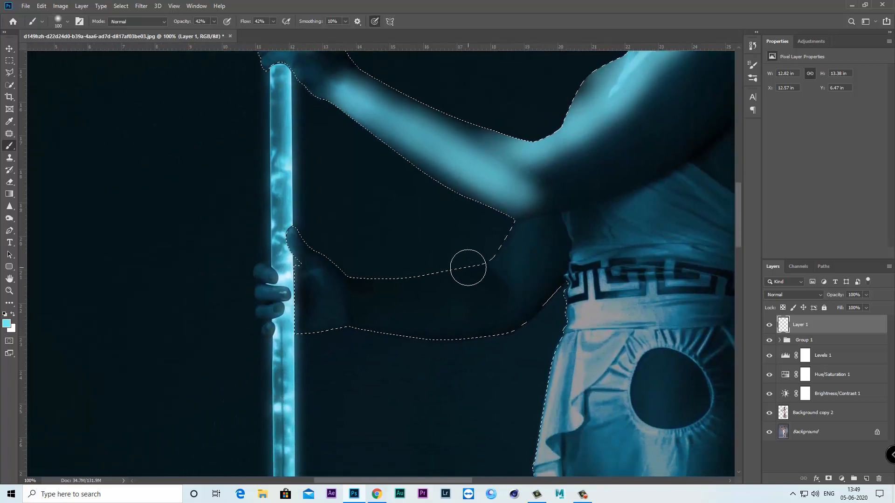
Step: Paint cyan light on the thumb and palm of the lower hand beside the spear with a 25 px brush
scroll(333, 264, up, 1)
drag(326, 264, 359, 252)
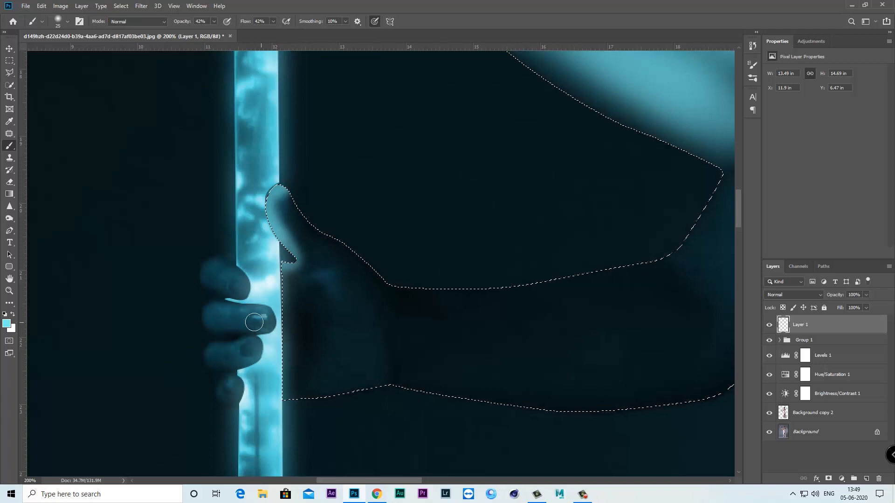
mouse_move(292, 299)
mouse_down()
mouse_move(286, 279)
mouse_move(284, 311)
mouse_up()
mouse_move(279, 399)
mouse_down()
mouse_move(291, 321)
mouse_move(302, 321)
mouse_up()
mouse_move(370, 311)
mouse_down()
mouse_move(525, 337)
mouse_move(650, 332)
mouse_up()
Step: Clear the selection around the woman's figure
scroll(557, 331, down, 3)
scroll(557, 331, up, 3)
key(ctrl+d)
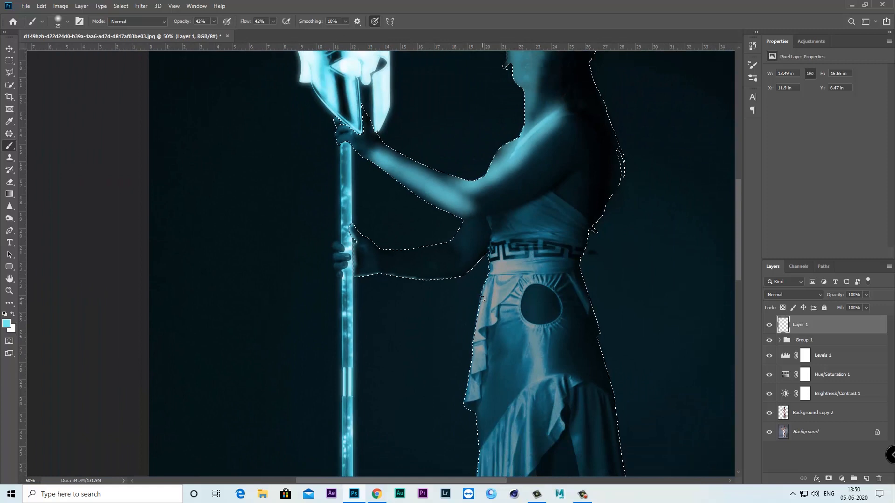
scroll(476, 321, down, 1)
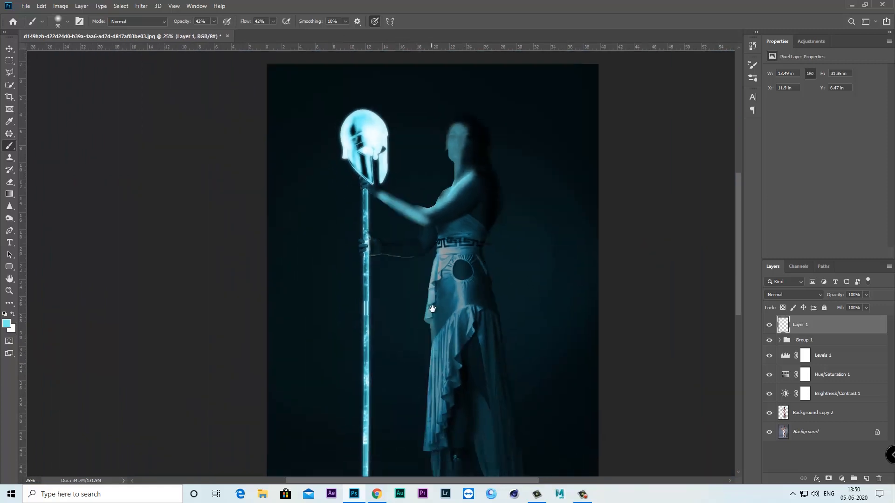
Step: Paint cyan light on Layer 1 down the spear-facing edge of the dress with a 200 px brush
scroll(431, 309, down, 2)
drag(431, 309, 431, 366)
key(bracketright)
key(bracketright)
key(bracketright)
key(bracketright)
key(bracketright)
mouse_move(444, 158)
mouse_down()
mouse_move(429, 200)
mouse_move(437, 403)
mouse_move(417, 398)
mouse_up()
key(ctrl+plus)
mouse_move(399, 161)
mouse_down()
mouse_move(368, 294)
mouse_move(385, 343)
mouse_up()
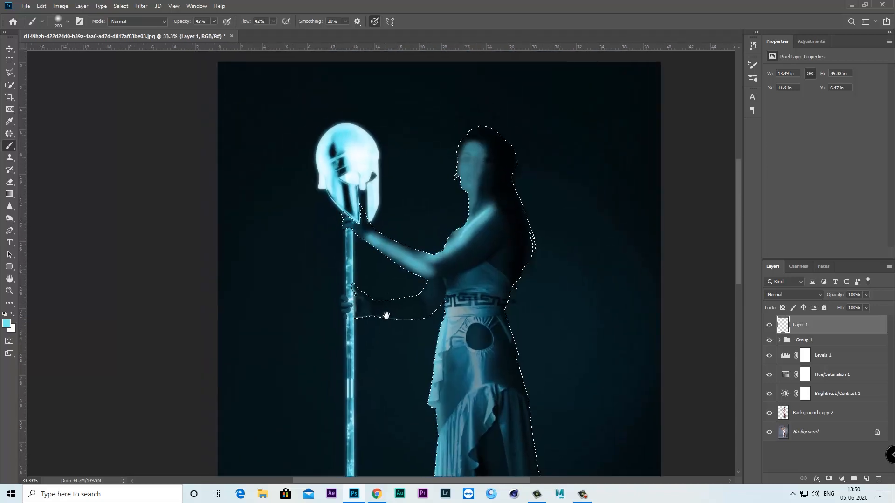
Step: Set Layer 1's blend mode to Overlay and clear the selection
click(784, 293)
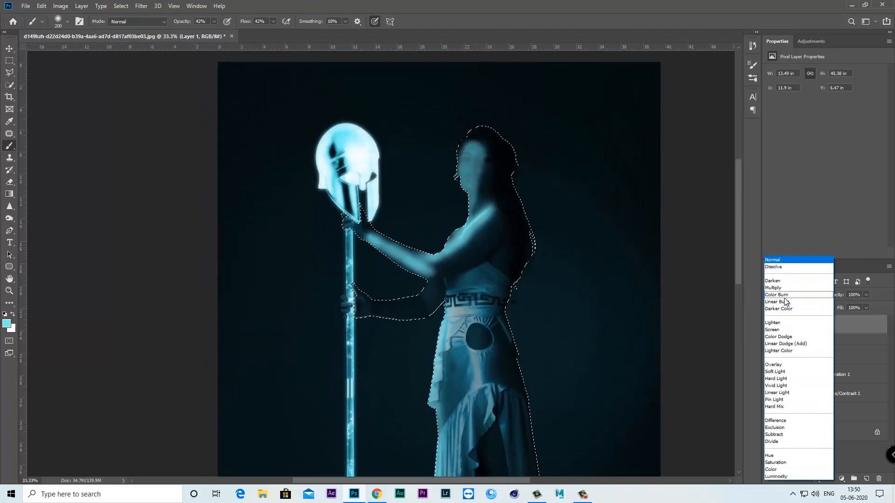
click(776, 366)
key(ctrl+d)
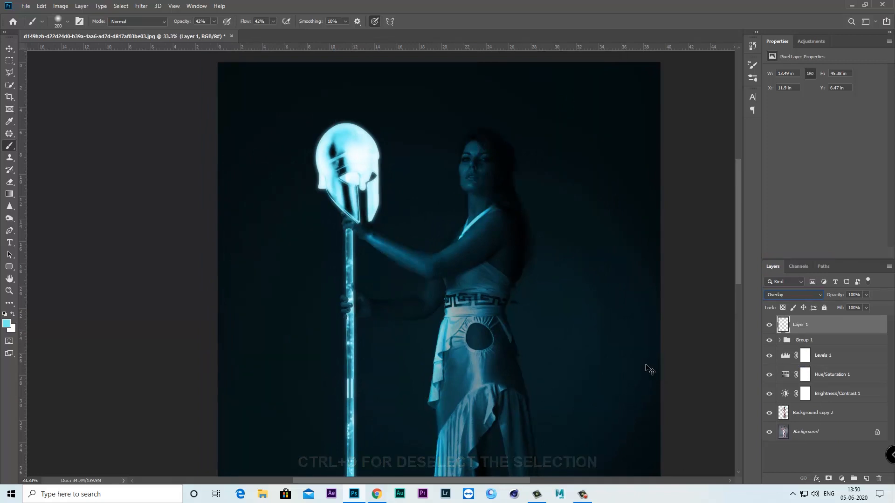
key(ctrl+minus)
key(ctrl+minus)
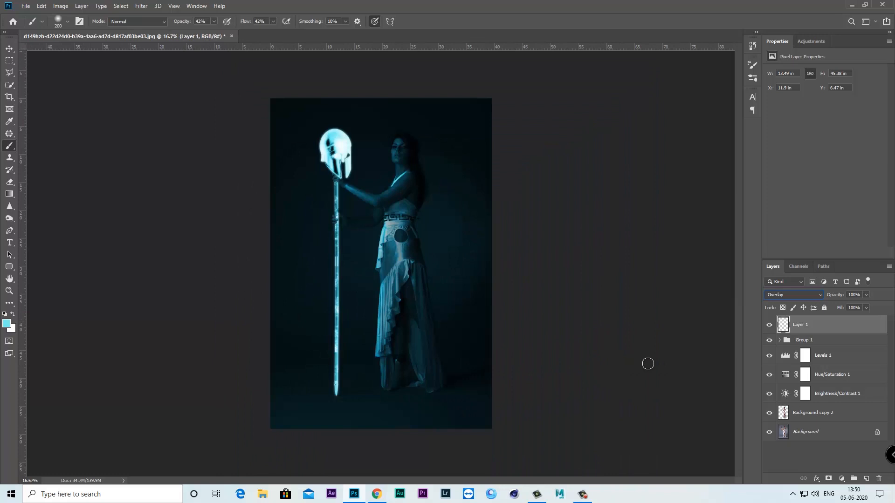
click(769, 325)
click(769, 325)
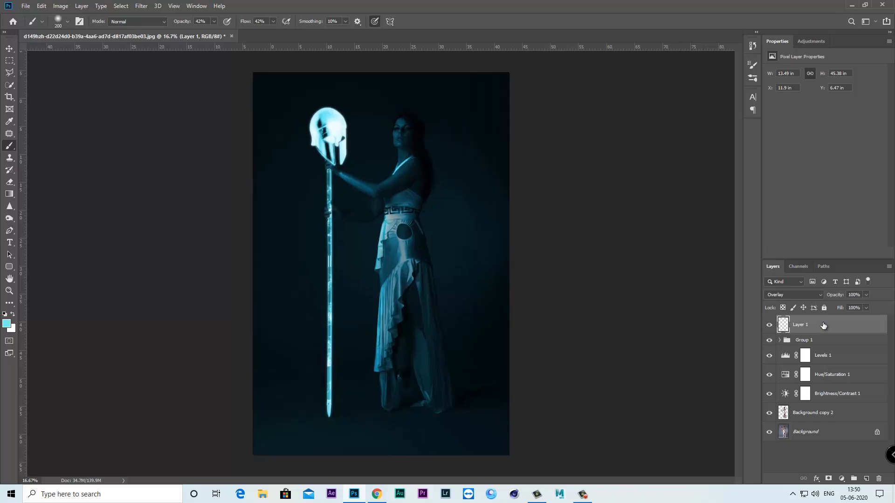
Step: Set the brush to 62% opacity and 63% flow, and load Background copy 2's pixels as a selection with Layer 1 active
key(ctrl+plus)
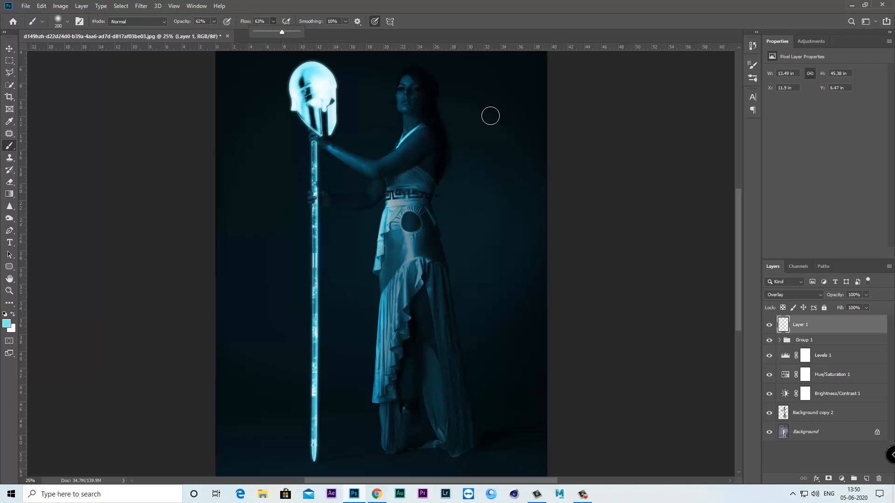
key(ctrl+plus)
drag(449, 158, 471, 307)
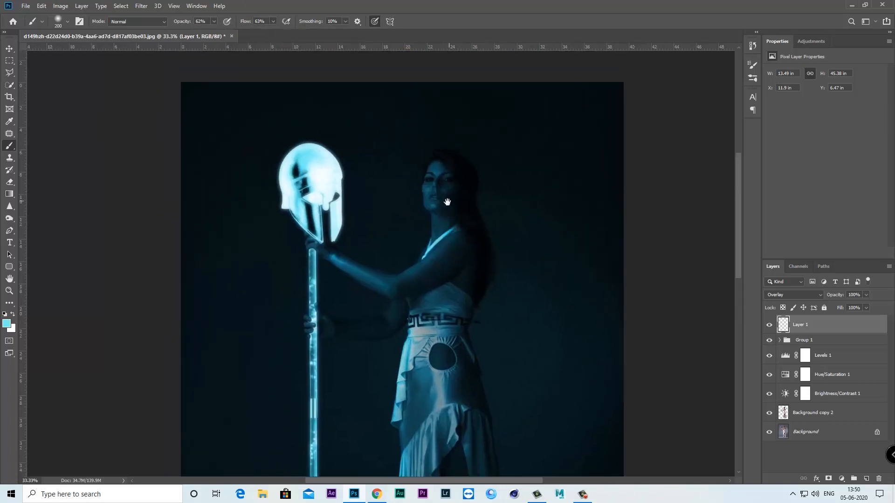
right_click(783, 411)
click(798, 253)
click(800, 325)
Step: Paint more cyan light on Layer 1 over the woman's face, neck and chest with the 200 px brush
key(ctrl+plus)
key(ctrl+plus)
mouse_move(508, 126)
mouse_down()
mouse_move(480, 241)
mouse_move(459, 200)
mouse_move(460, 225)
mouse_up()
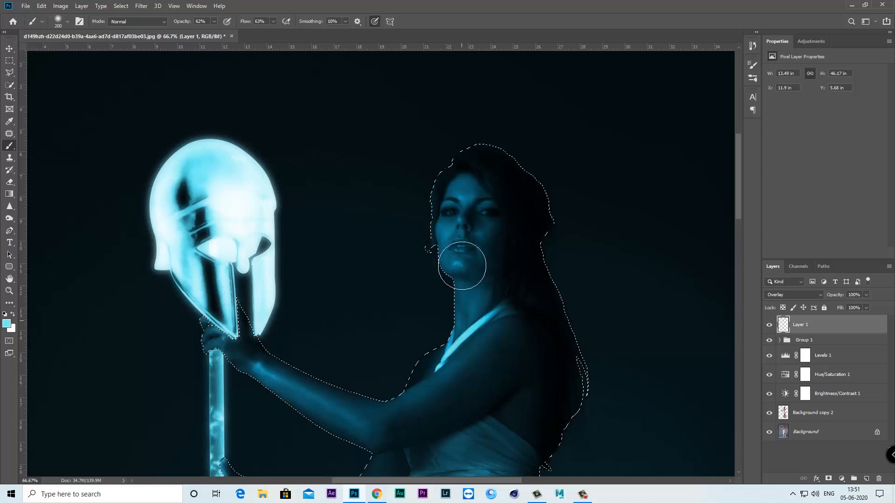
mouse_move(447, 345)
mouse_down()
mouse_move(504, 313)
mouse_move(416, 339)
mouse_move(324, 403)
mouse_move(339, 414)
mouse_move(517, 321)
mouse_move(469, 310)
mouse_up()
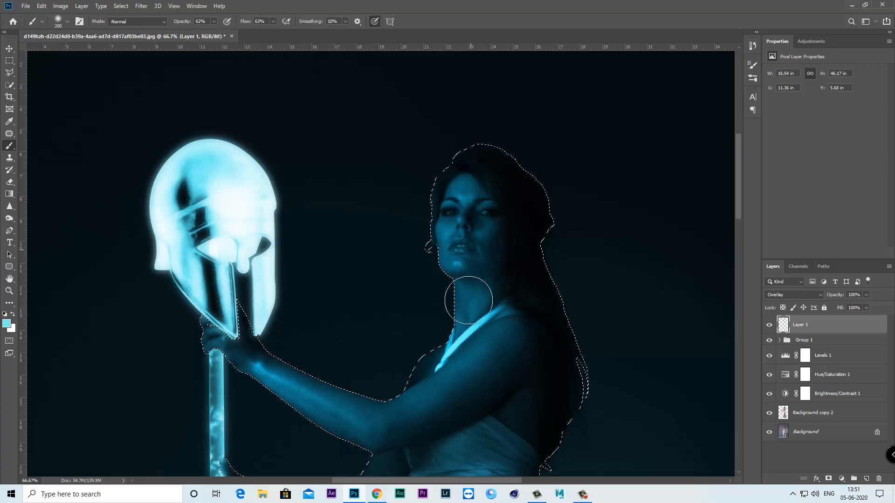
Step: Paint cyan light over both hands at the spear and along the lower forearm, using a smaller brush there
mouse_move(212, 335)
mouse_down()
mouse_move(235, 212)
mouse_move(277, 228)
mouse_move(284, 218)
mouse_move(231, 233)
mouse_move(277, 229)
mouse_move(254, 157)
mouse_up()
mouse_move(240, 270)
mouse_down()
mouse_move(240, 309)
mouse_move(226, 291)
mouse_move(234, 299)
mouse_move(230, 348)
mouse_up()
key(ctrl+plus)
key(bracketleft)
key(bracketleft)
key(bracketleft)
key(bracketleft)
key(bracketleft)
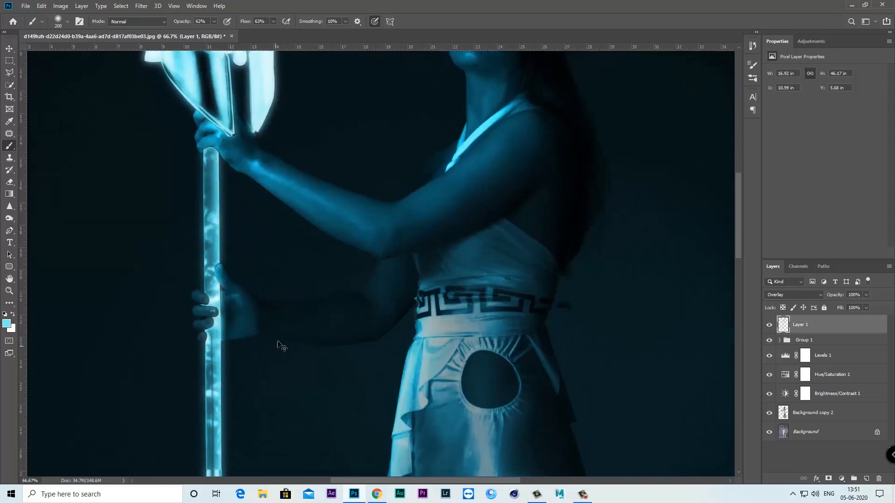
drag(327, 382, 353, 388)
mouse_move(301, 312)
mouse_down()
mouse_move(370, 269)
mouse_move(240, 311)
mouse_move(411, 339)
mouse_move(266, 340)
mouse_move(170, 315)
mouse_move(206, 343)
mouse_move(284, 335)
mouse_up()
Step: Paint cyan light down the spear-facing side of the skirt to the hem with a 125 px brush
key(bracketright)
key(bracketright)
key(bracketright)
drag(428, 322, 432, 200)
drag(411, 355, 395, 181)
drag(399, 295, 404, 205)
mouse_move(383, 354)
mouse_down()
mouse_move(361, 220)
mouse_move(368, 289)
mouse_move(366, 145)
mouse_up()
mouse_move(365, 280)
mouse_down()
mouse_move(377, 426)
mouse_move(359, 312)
mouse_up()
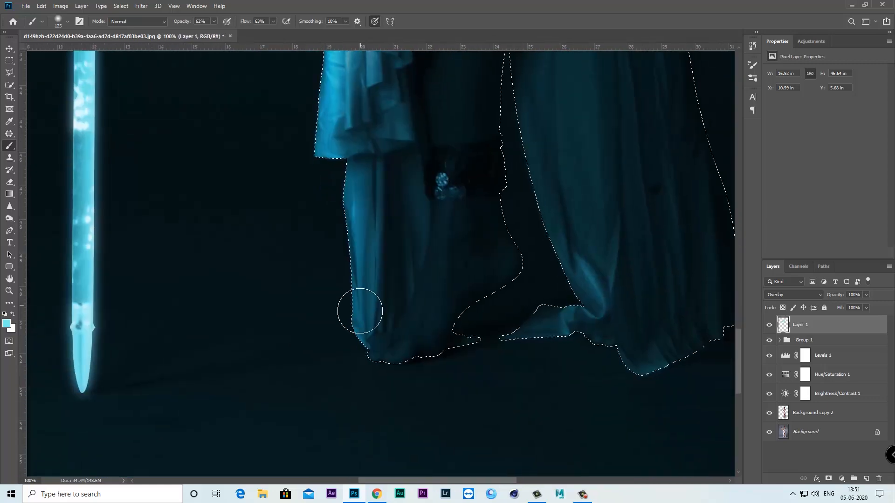
Step: Clear the selection around the woman's figure
key(ctrl+minus)
key(ctrl+minus)
key(ctrl+minus)
key(ctrl+minus)
key(ctrl+minus)
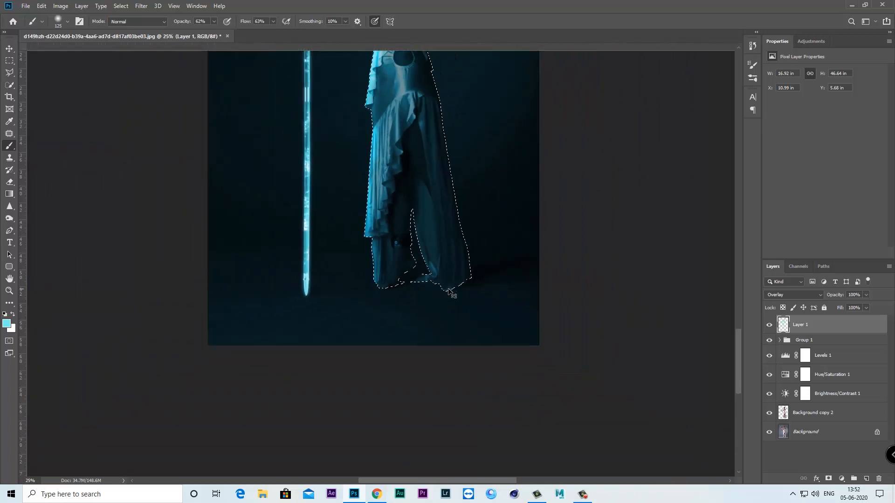
key(ctrl+plus)
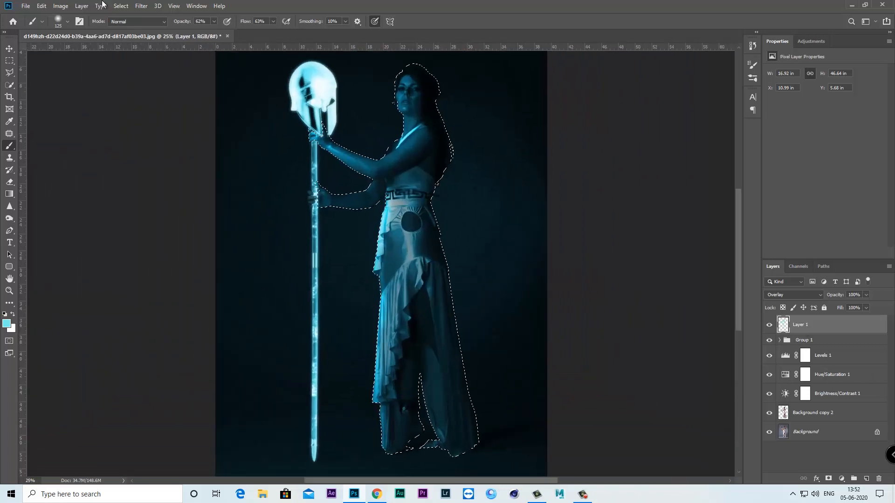
click(122, 7)
click(129, 24)
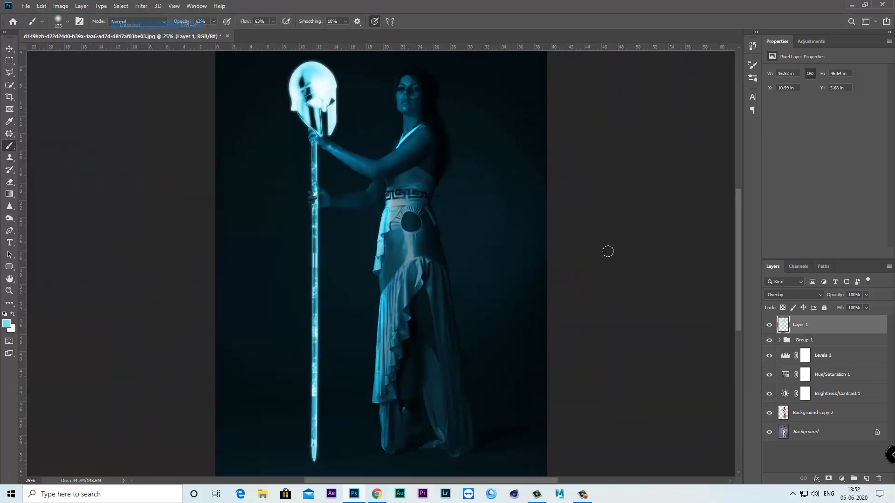
key(ctrl+minus)
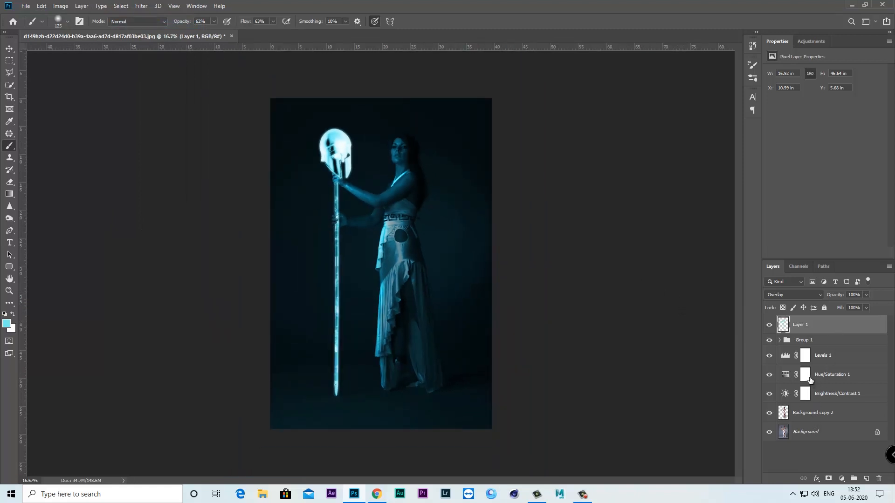
Step: Dab black at the spear's tip on the Brightness/Contrast 1 mask with a 125 px brush at 100% opacity and flow
click(806, 394)
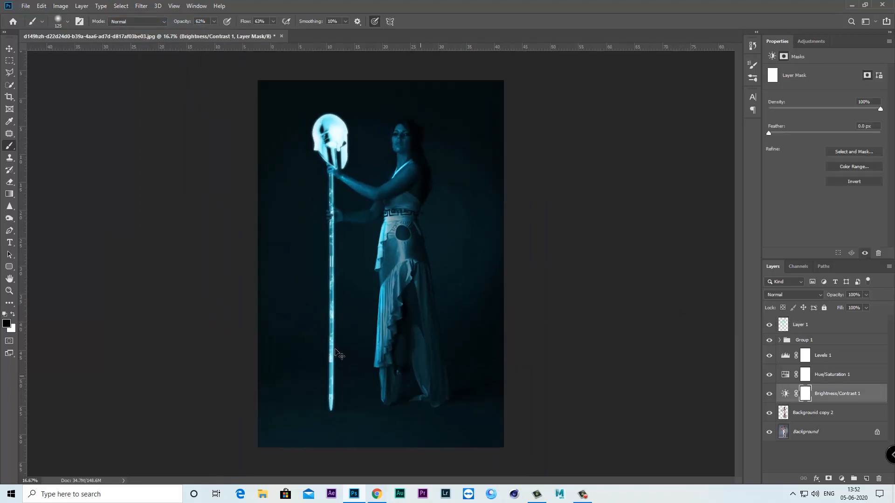
key(ctrl+plus)
key(ctrl+plus)
drag(351, 276, 366, 194)
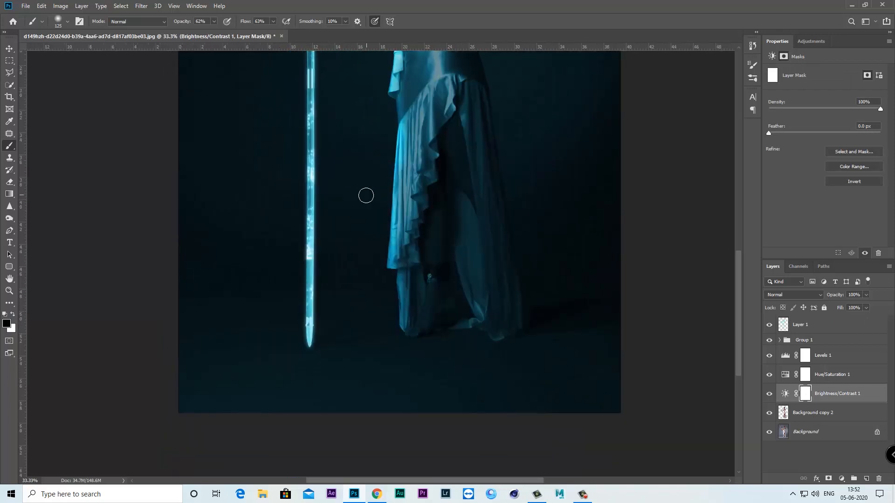
key(ctrl+plus)
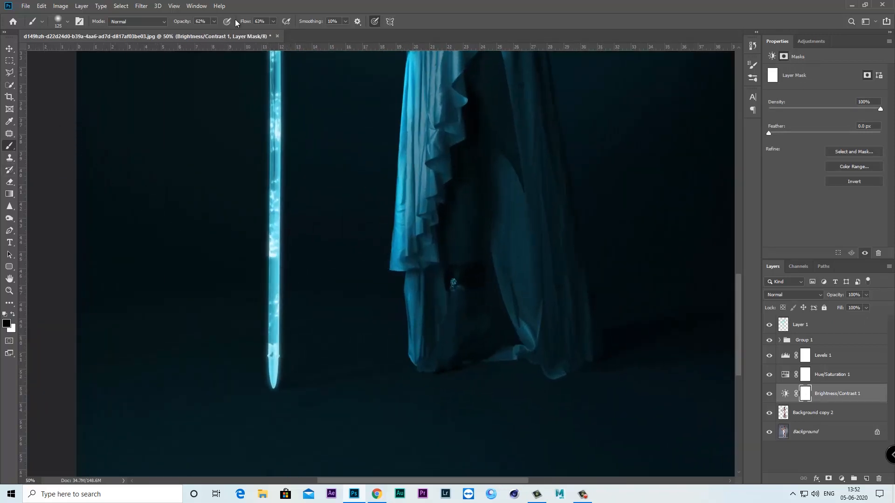
drag(274, 24, 276, 36)
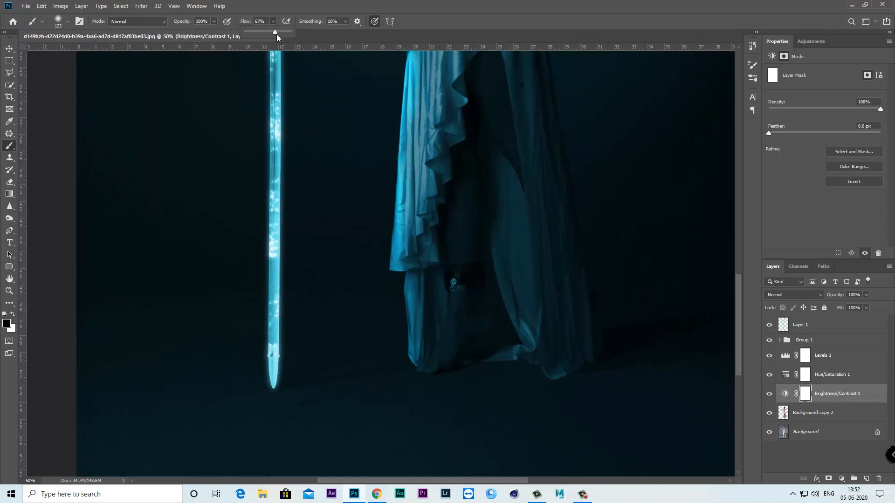
click(273, 390)
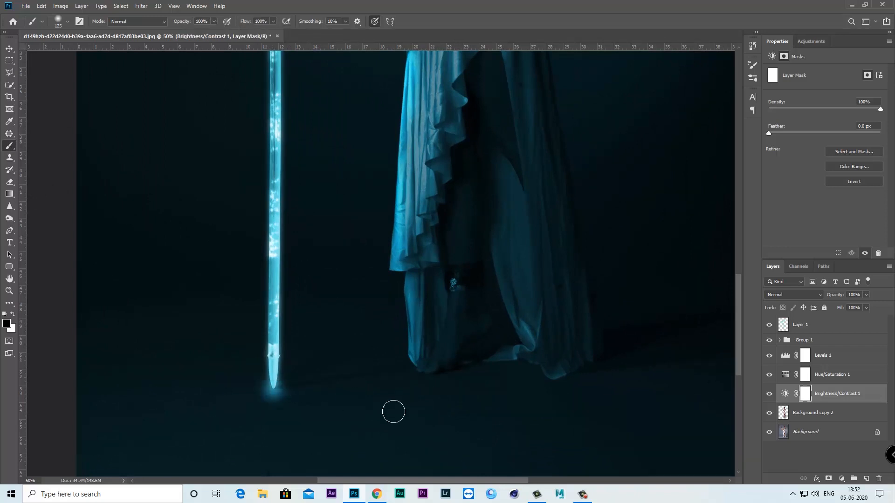
Step: Stretch the glow spot at the spear's tip horizontally with Free Transform and compare the image with Brightness/Contrast 1 hidden and shown
key(ctrl+t)
drag(296, 389, 485, 398)
click(805, 396)
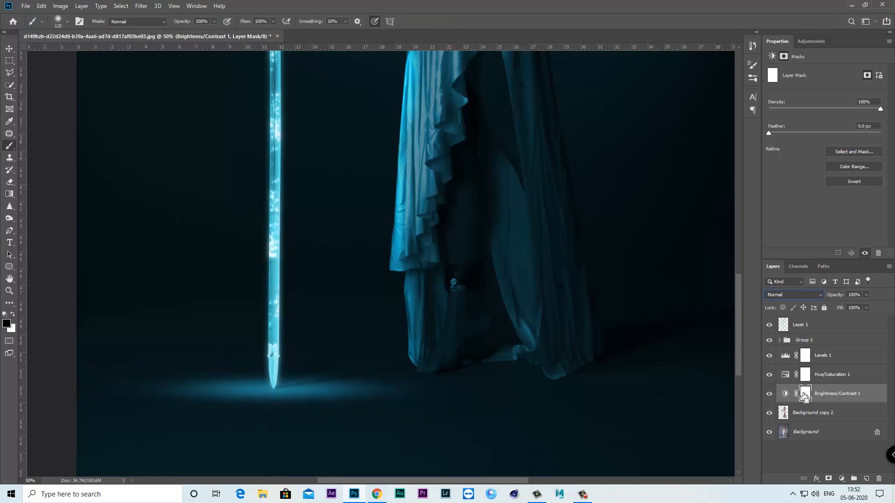
key(ctrl+minus)
click(769, 394)
click(769, 394)
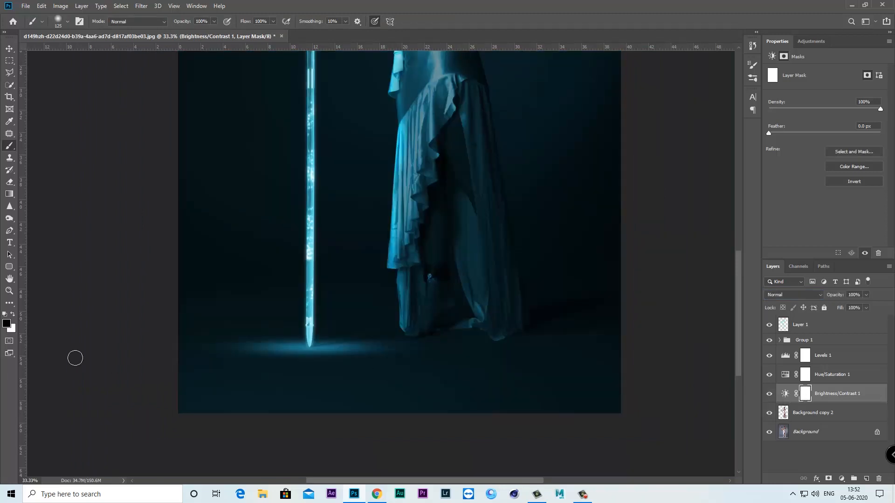
Step: Narrow the stretched floor glow slightly with Free Transform
key(ctrl+plus)
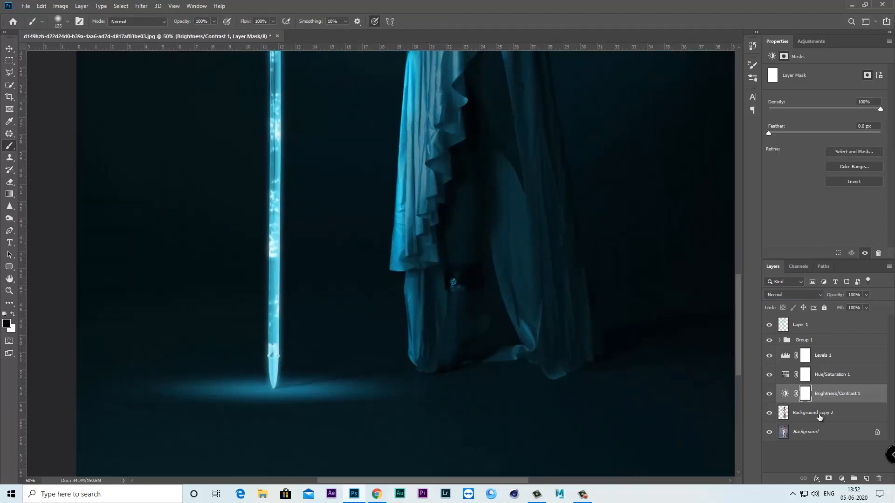
key(ctrl+t)
drag(474, 389, 433, 389)
click(446, 22)
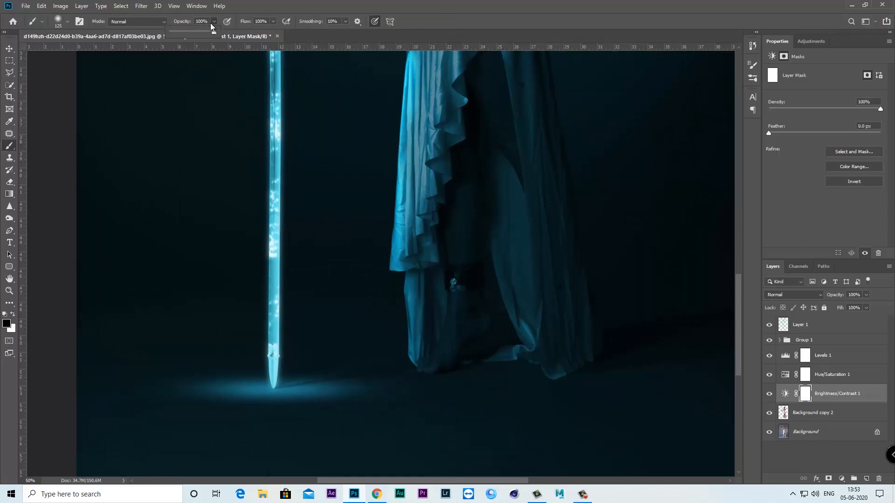
Step: Brush black over the floor around the spear's tip on the Brightness/Contrast 1 mask, lowering the brush to 22% opacity and 28% flow
click(273, 21)
drag(276, 31, 250, 32)
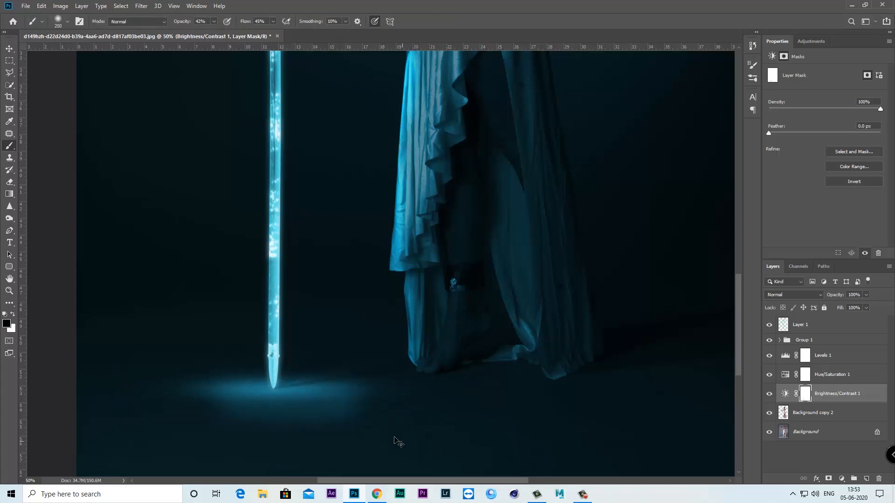
click(274, 22)
drag(273, 31, 269, 32)
drag(261, 404, 310, 400)
mouse_move(213, 399)
mouse_down()
mouse_move(283, 395)
mouse_move(282, 403)
mouse_move(429, 412)
mouse_up()
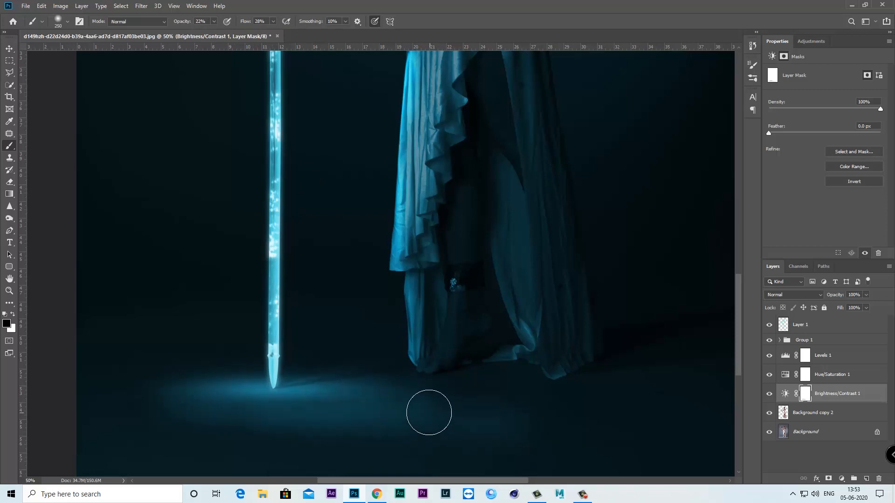
key(])
mouse_move(368, 412)
mouse_down()
mouse_move(53, 442)
mouse_move(242, 406)
mouse_move(544, 409)
mouse_move(371, 426)
mouse_move(464, 455)
mouse_move(107, 448)
mouse_move(221, 399)
mouse_move(123, 412)
mouse_move(267, 404)
mouse_up()
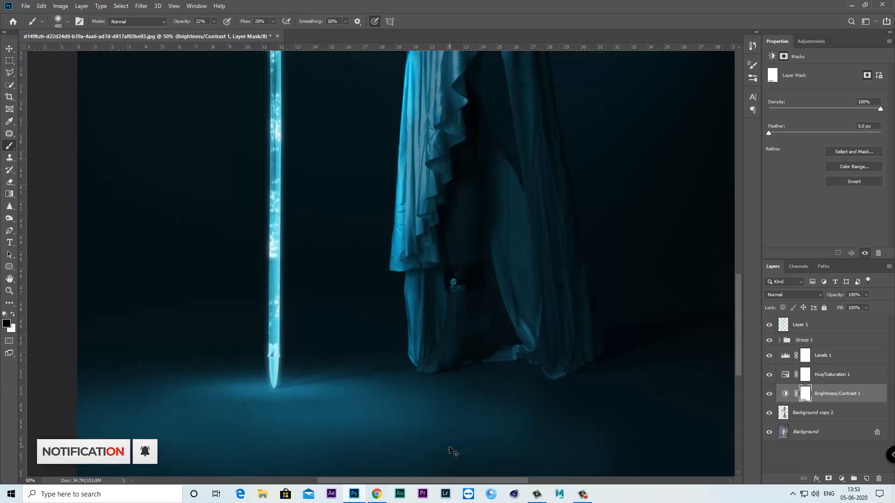
Step: Soften the floor glow along the image's lower edge by painting white on the Brightness/Contrast 1 mask with a 600 px brush
key(ctrl+minus)
key(ctrl+minus)
key(ctrl+plus)
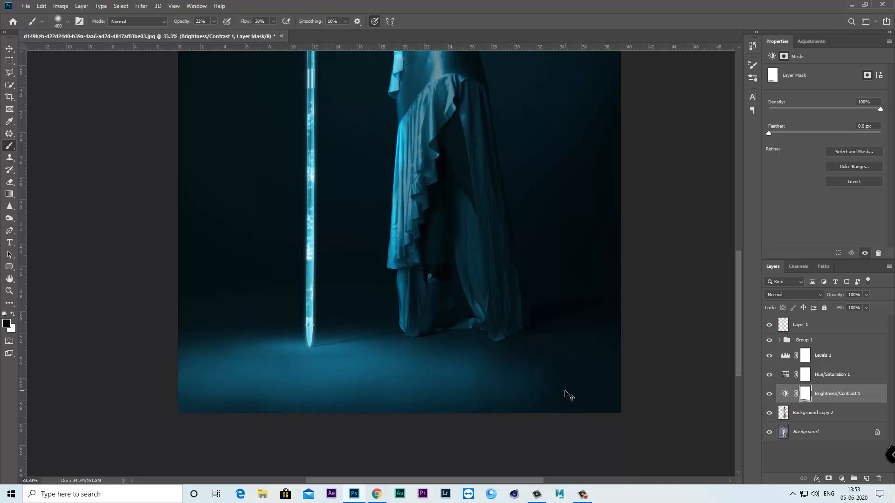
key(ctrl+minus)
key(ctrl+minus)
key(ctrl+plus)
key(ctrl+plus)
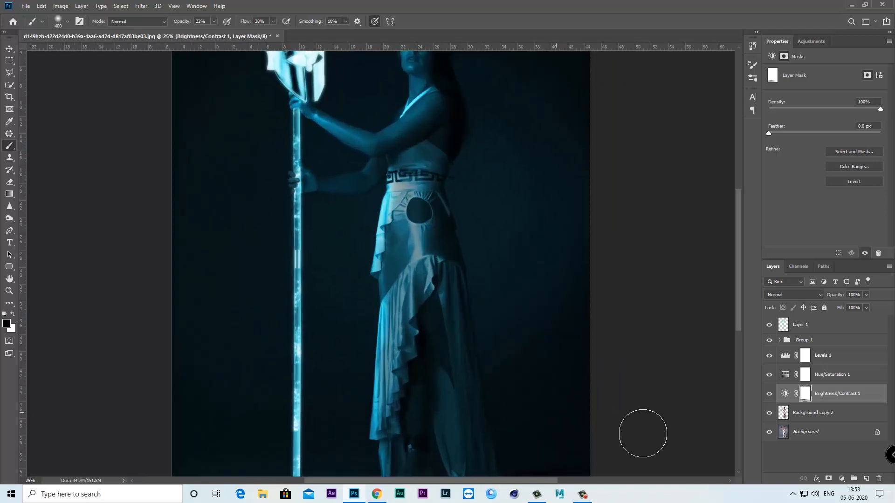
drag(411, 380, 464, 250)
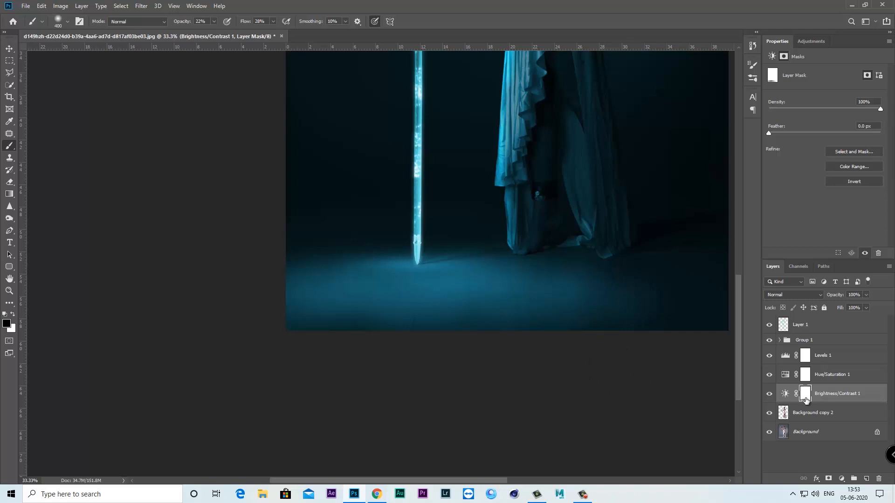
click(13, 314)
key(bracketright)
mouse_move(316, 328)
mouse_down()
mouse_move(573, 309)
mouse_move(255, 263)
mouse_move(275, 315)
mouse_move(475, 322)
mouse_up()
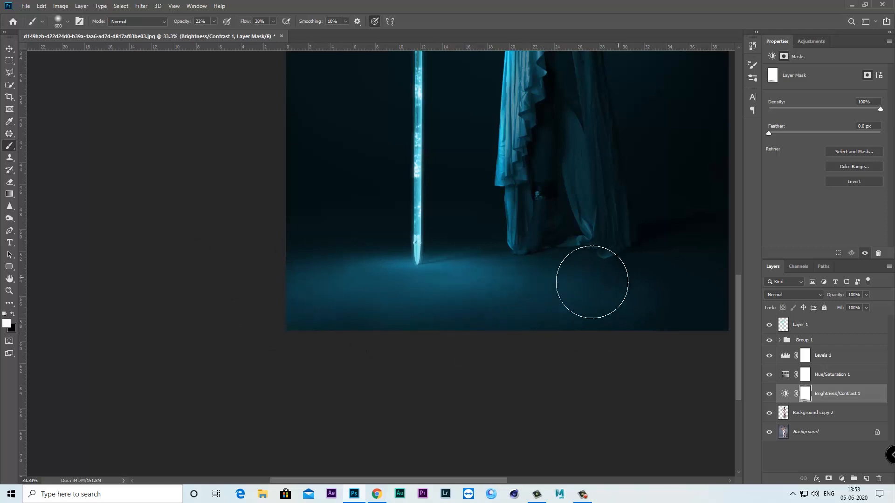
Step: Load the pixels of Background copy 2 as a selection
click(808, 327)
key(ctrl+plus)
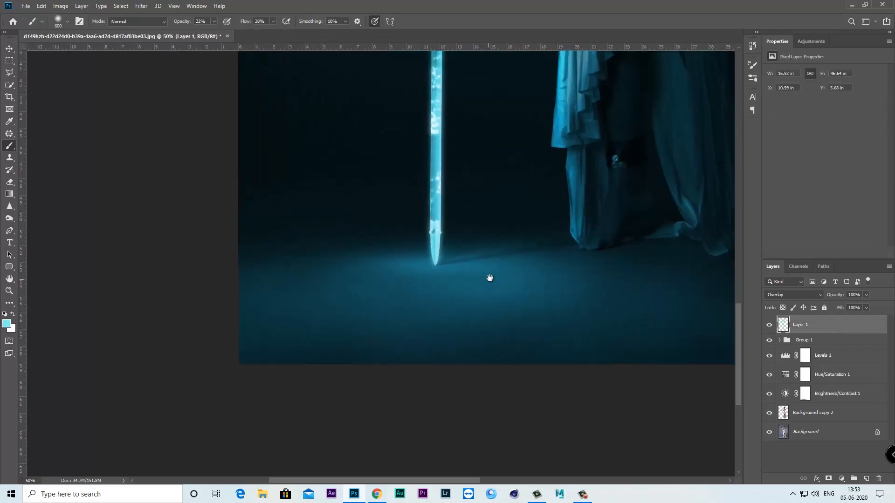
drag(488, 279, 374, 337)
right_click(782, 414)
click(808, 250)
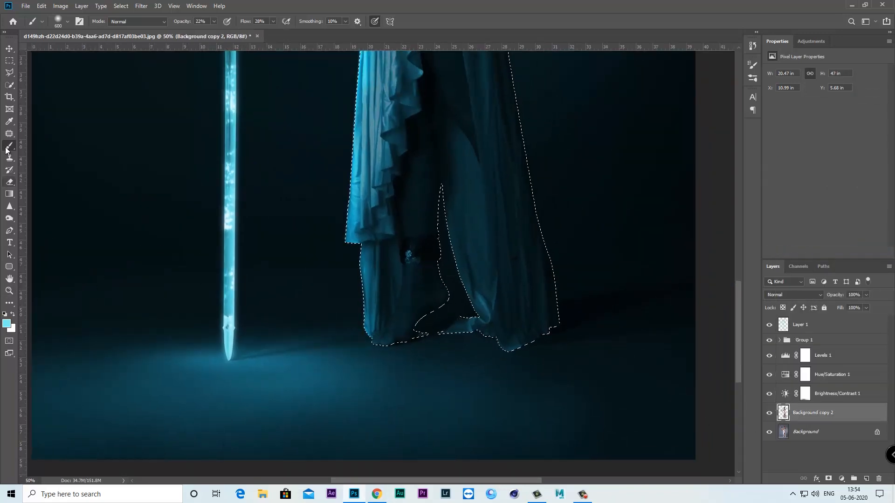
Step: Brush cyan over the foot and dress hem on Layer 1 with a 90 px brush at 90% opacity
click(214, 22)
drag(215, 32, 245, 35)
key(bracketleft)
key(bracketleft)
key(bracketleft)
key(bracketleft)
key(bracketleft)
key(bracketleft)
key(bracketleft)
key(bracketleft)
key(bracketleft)
key(bracketleft)
click(807, 326)
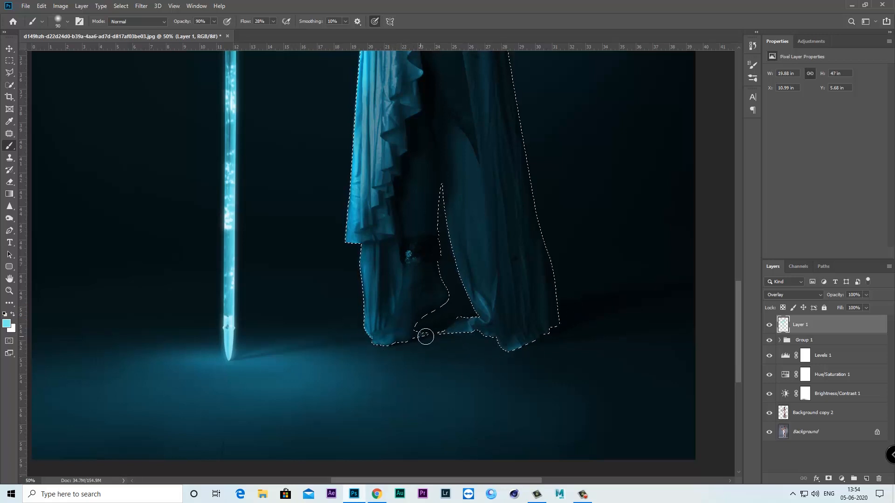
drag(432, 231, 425, 255)
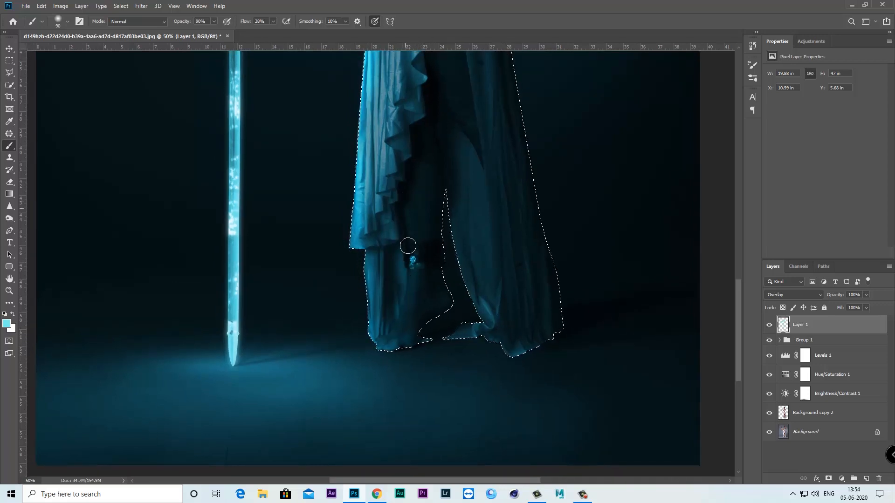
Step: Brush cyan along the spear-facing edge of the dress on Layer 1 with a 175 px brush at 54% opacity
key(bracketright)
key(bracketright)
key(bracketright)
key(bracketright)
key(ctrl+minus)
key(ctrl+plus)
drag(401, 68, 408, 302)
drag(214, 21, 197, 23)
mouse_move(413, 283)
mouse_down()
mouse_move(401, 247)
mouse_move(412, 318)
mouse_move(396, 459)
mouse_up()
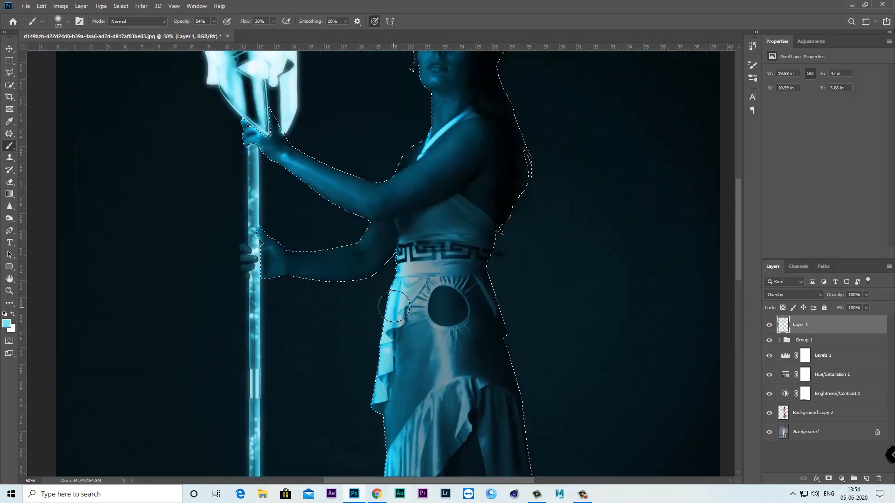
drag(396, 380, 394, 431)
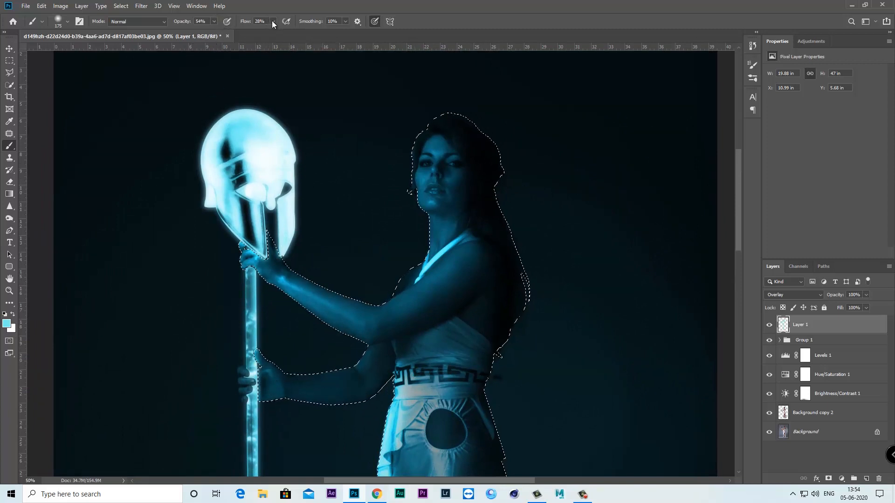
Step: Brush cyan over the arms on Layer 1 at 65% opacity and 73% flow, and remove the selection
drag(292, 34, 292, 35)
click(293, 268)
drag(217, 32, 220, 32)
drag(349, 270, 326, 116)
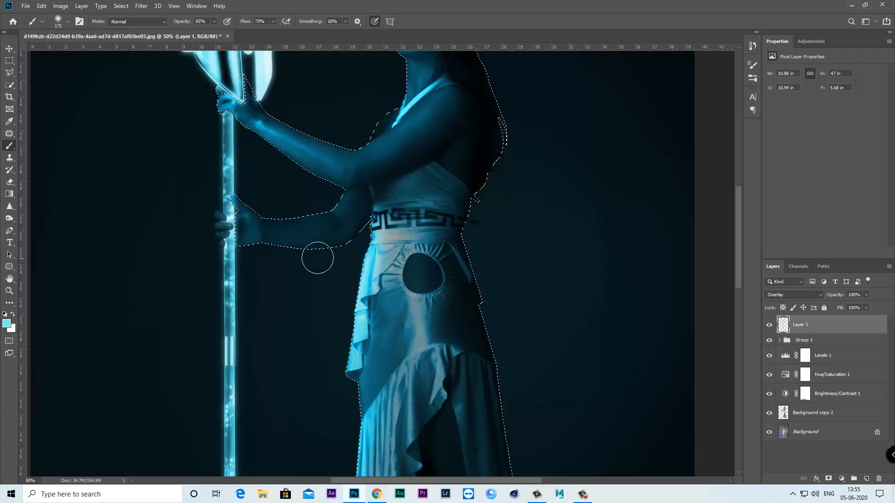
key(ctrl+d)
Step: Compare the whole image with and without the painted light on Layer 1
key(ctrl+minus)
key(ctrl+minus)
key(ctrl+minus)
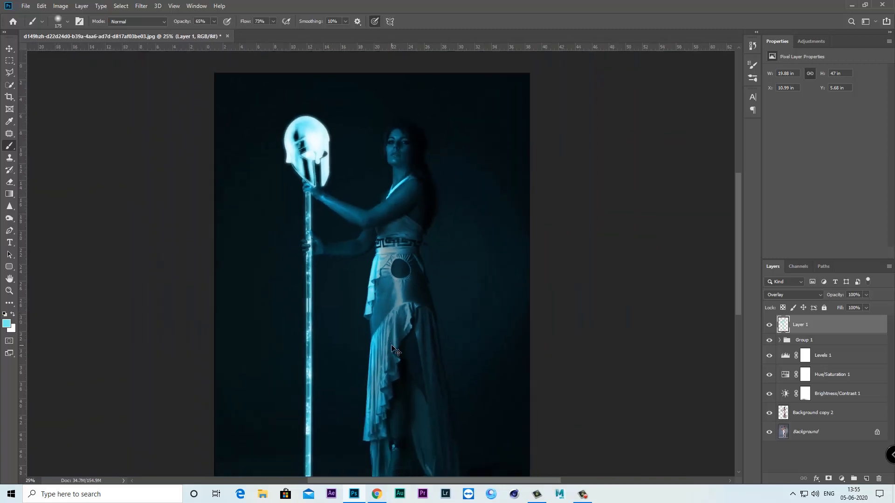
click(769, 325)
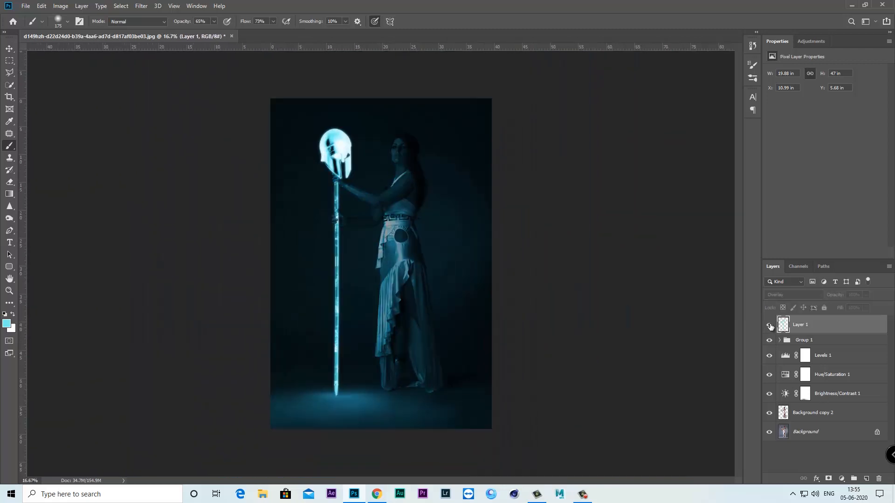
click(770, 325)
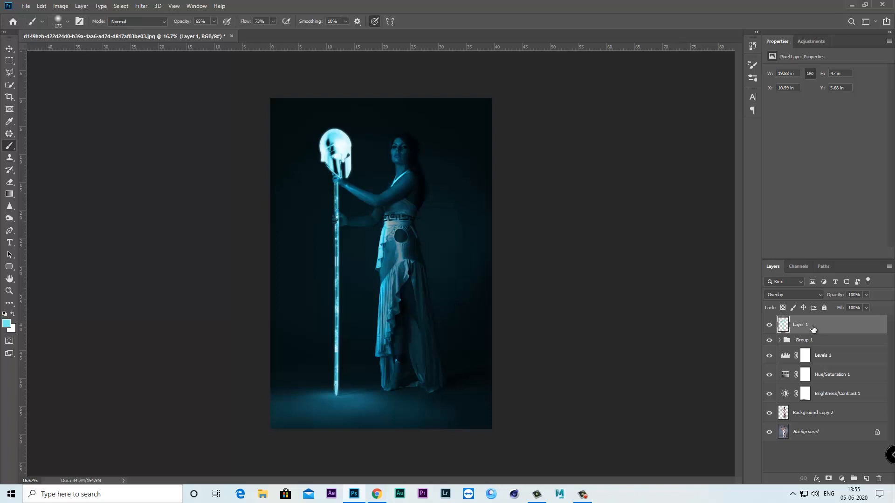
Step: Load the pixels of Background copy 2 as a selection around the woman
key(ctrl+plus)
key(ctrl+plus)
click(783, 413)
right_click(784, 413)
click(800, 253)
drag(390, 236, 418, 354)
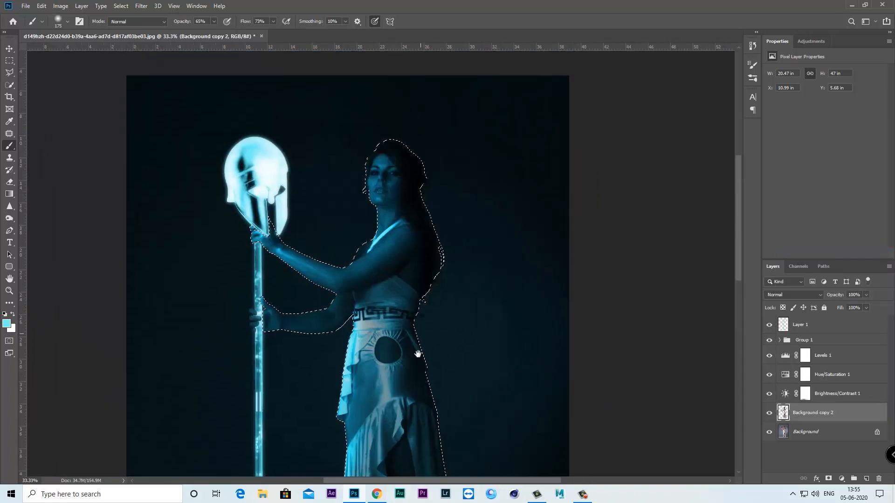
Step: Compare the image with and without the Levels 1 and Brightness/Contrast 1 adjustments
click(767, 357)
click(767, 357)
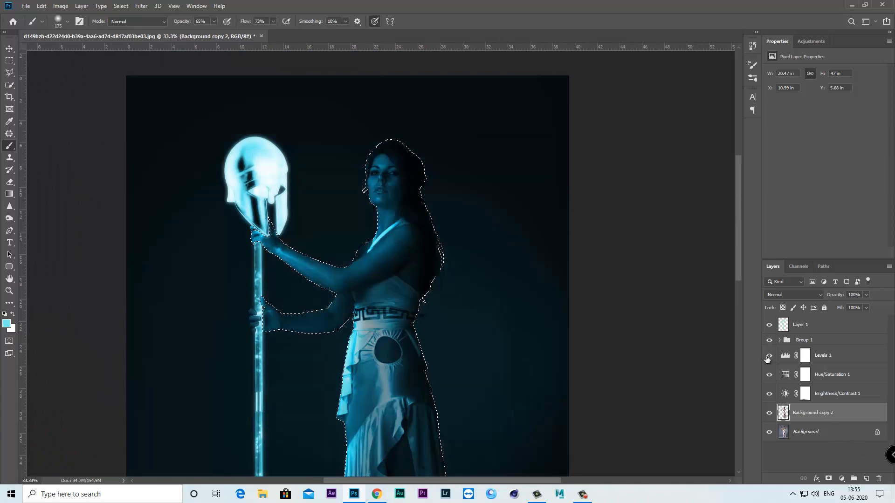
click(806, 357)
click(769, 394)
click(769, 395)
click(769, 395)
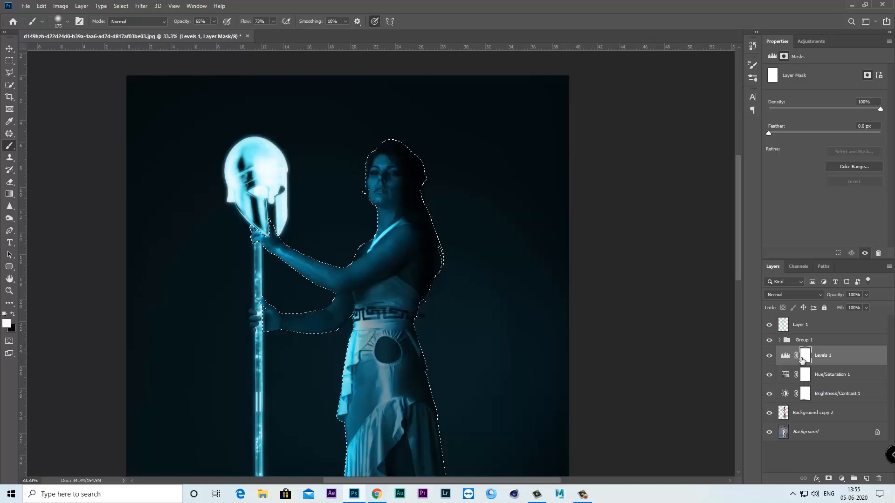
Step: Brush black on the Levels 1 mask over the face, neck and raised arm at 30% opacity and 54% flow
key(ctrl+plus)
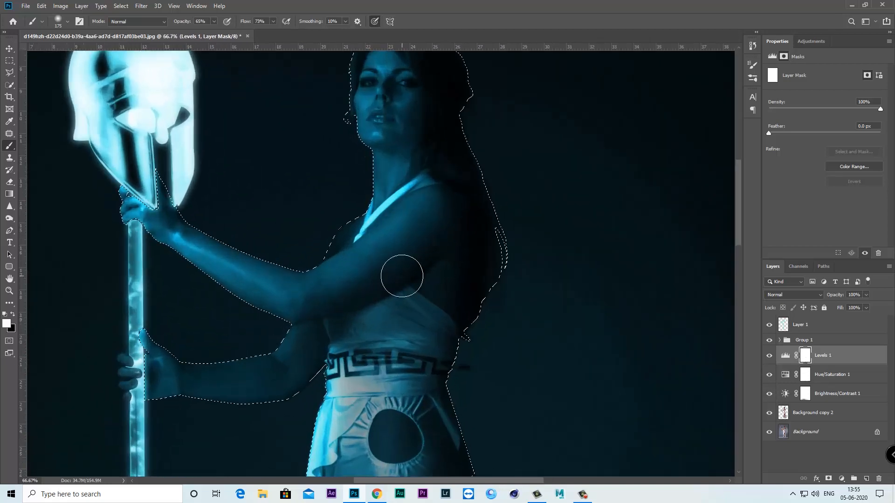
scroll(402, 276, up, 3)
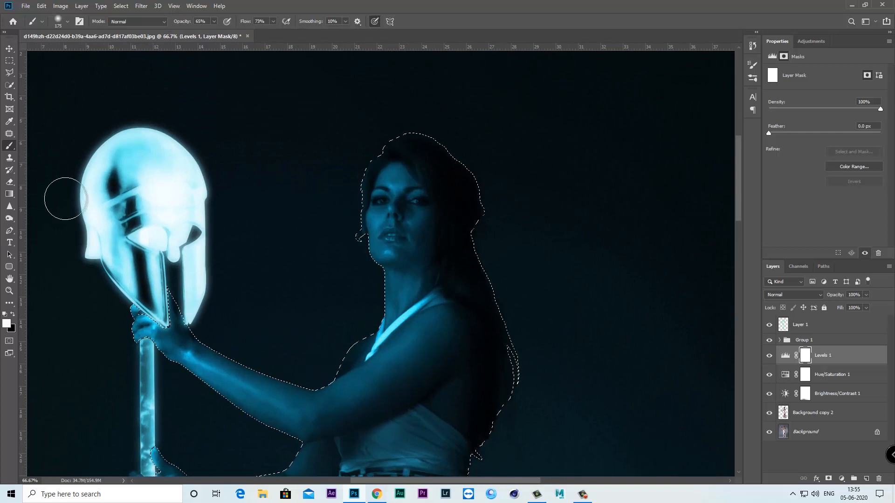
drag(209, 33, 203, 33)
click(13, 314)
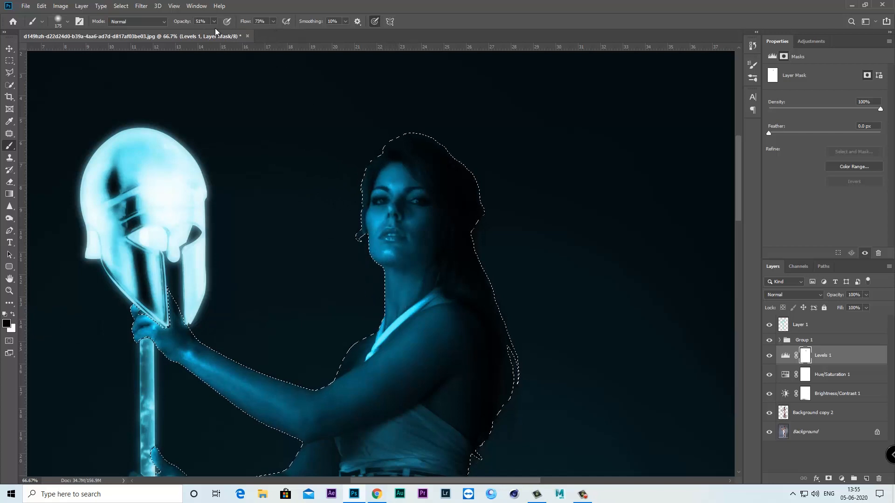
drag(269, 21, 266, 29)
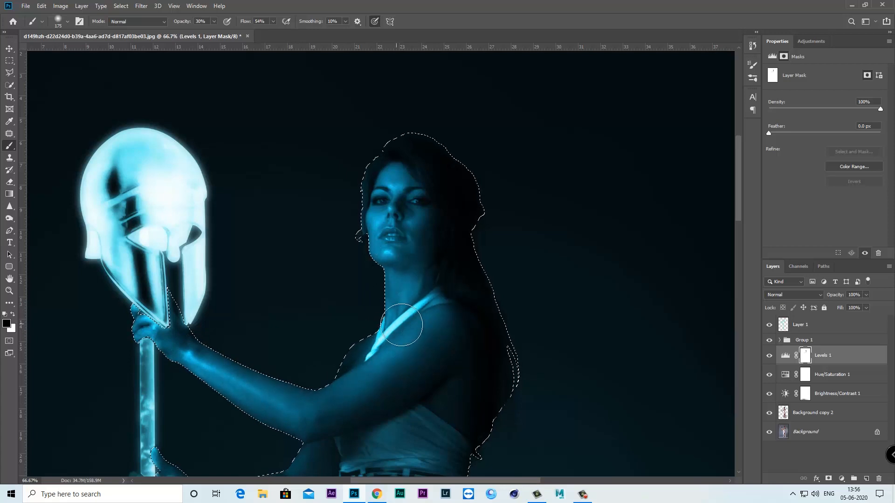
drag(211, 347, 312, 143)
mouse_move(292, 302)
mouse_down()
mouse_move(282, 287)
mouse_move(315, 323)
mouse_move(267, 309)
mouse_up()
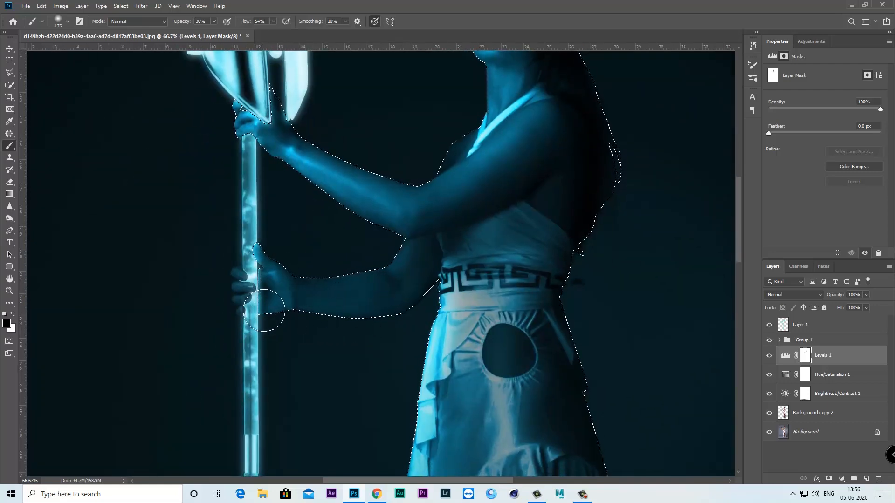
Step: Brush black on the Levels 1 mask over the lower arm, skirt and feet, and remove the selection
drag(384, 330, 364, 208)
mouse_move(405, 306)
mouse_down()
mouse_move(405, 364)
mouse_move(434, 154)
mouse_up()
drag(422, 320, 437, 93)
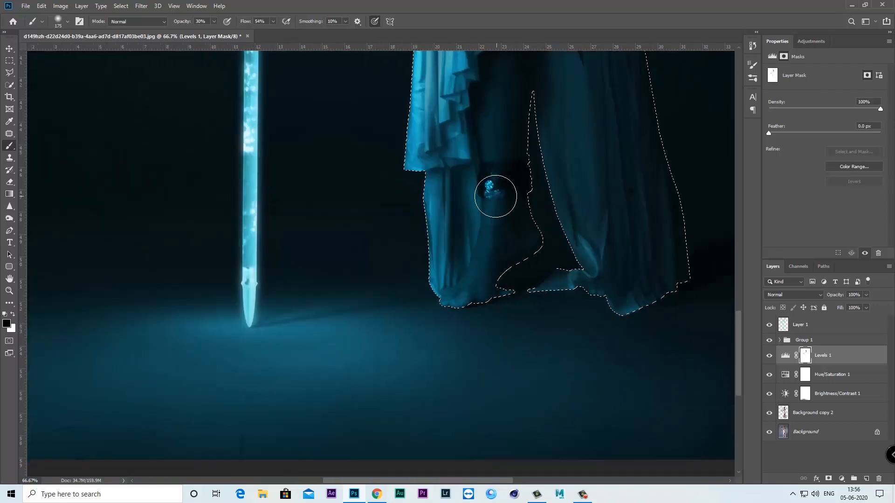
mouse_move(471, 253)
mouse_down()
mouse_move(443, 290)
mouse_move(407, 191)
mouse_move(447, 307)
mouse_move(505, 316)
mouse_move(497, 292)
mouse_move(530, 267)
mouse_move(595, 252)
mouse_move(500, 282)
mouse_move(688, 267)
mouse_move(600, 291)
mouse_move(557, 284)
mouse_move(622, 301)
mouse_move(673, 286)
mouse_move(642, 297)
mouse_move(680, 270)
mouse_move(579, 292)
mouse_move(418, 301)
mouse_move(533, 306)
mouse_up()
drag(407, 273, 389, 420)
drag(422, 210, 453, 352)
drag(410, 264, 450, 347)
drag(436, 290, 453, 340)
key(ctrl+d)
Step: Restore the figure selection, brush black over the lower hand's palm on the Levels 1 mask at 90 px and 80% opacity, and deselect
key(ctrl+plus)
key(ctrl+plus)
key(ctrl+plus)
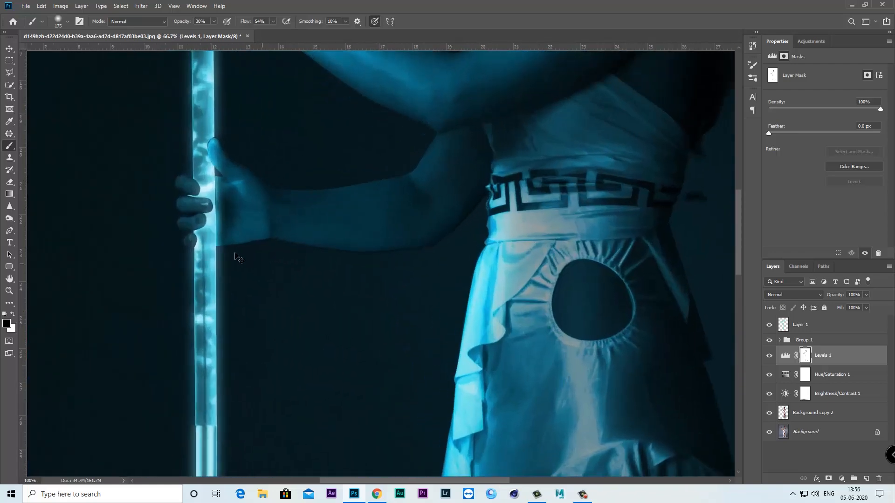
drag(216, 242, 438, 326)
drag(231, 233, 460, 282)
key(ctrl+shift+d)
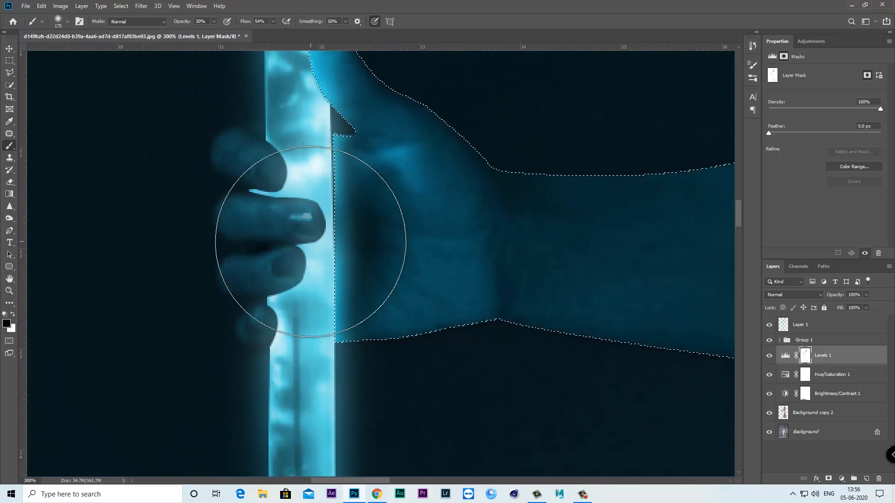
key(bracketleft)
key(bracketleft)
key(bracketleft)
key(bracketleft)
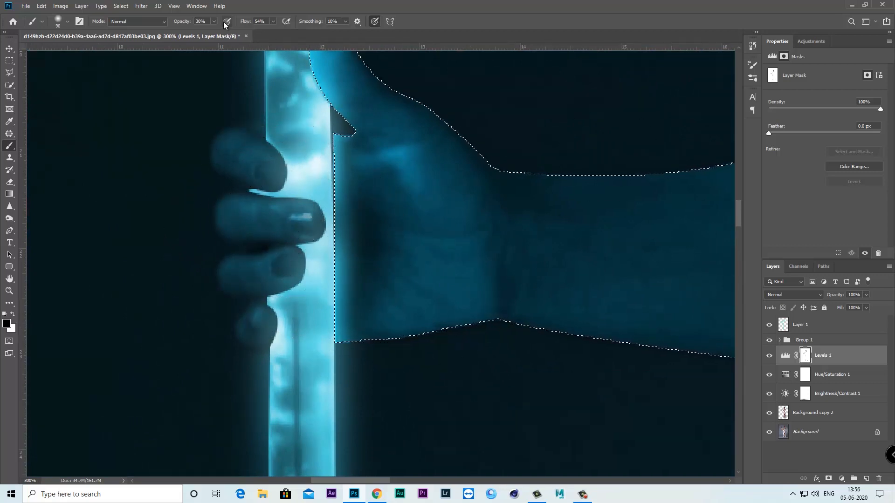
drag(214, 21, 234, 35)
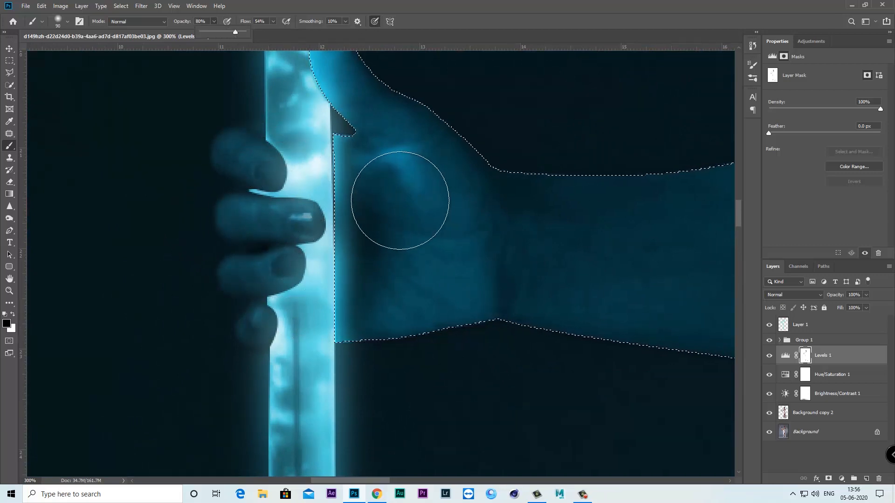
click(141, 6)
click(120, 6)
click(132, 26)
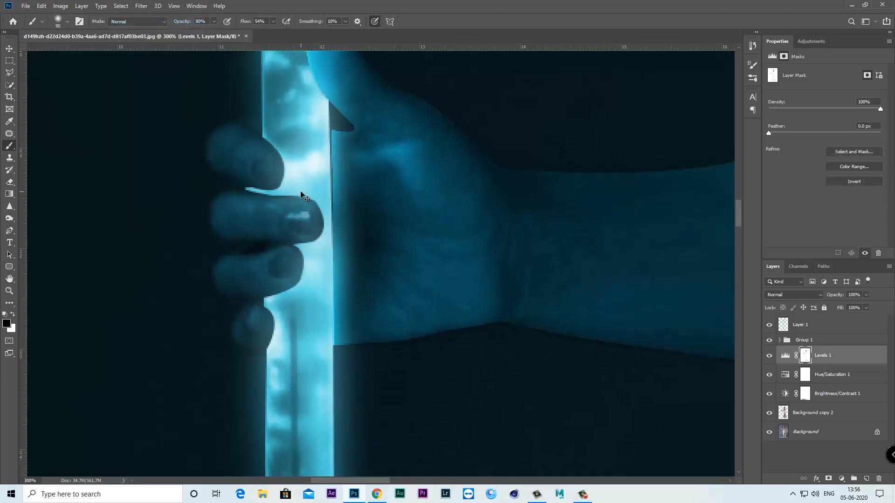
Step: Brush black over the fingers gripping the spear on the Levels 1 mask at 20 px, 89% opacity and 91% flow
key(ctrl+plus)
key(bracketleft)
key(bracketleft)
key(bracketleft)
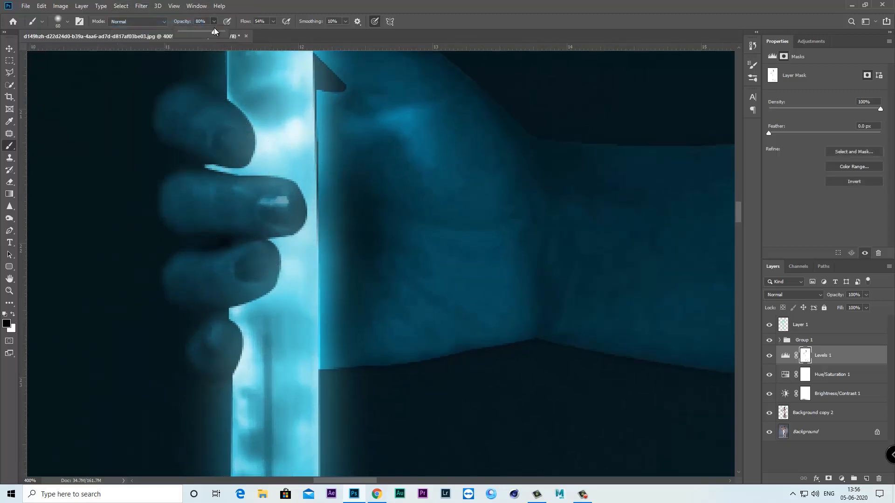
drag(221, 32, 218, 32)
click(273, 21)
drag(275, 32, 286, 32)
key(bracketleft)
key(bracketleft)
key(bracketleft)
key(bracketleft)
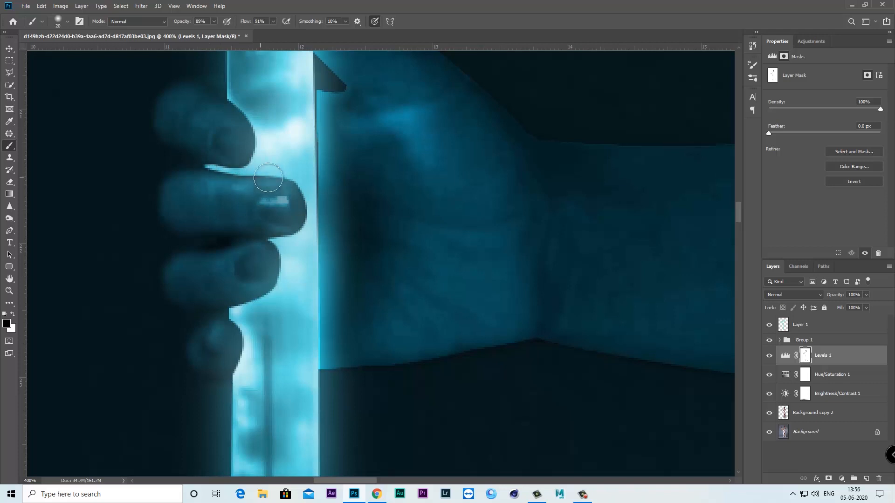
Step: Strengthen the light on the gripping fingertips by brushing black on the Levels 1 mask at 100% opacity and 100% flow
key(bracketleft)
drag(215, 31, 223, 32)
click(273, 22)
drag(274, 32, 282, 32)
key(bracketright)
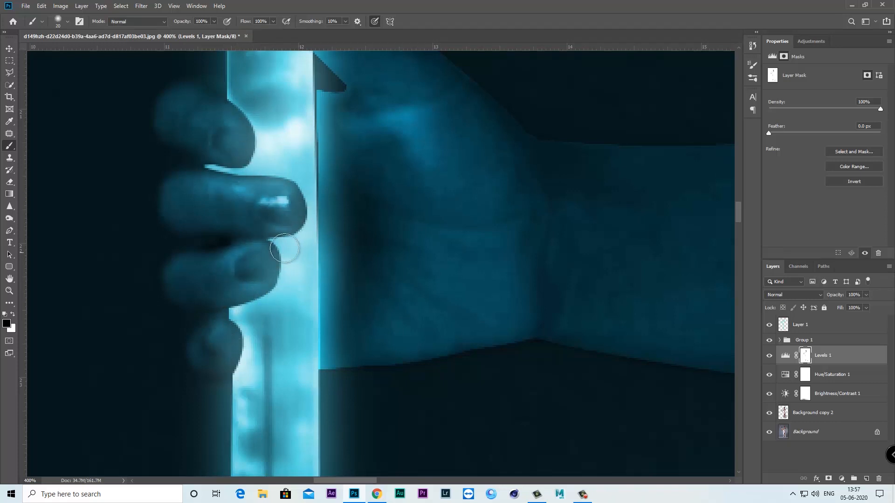
Step: Compare the whole image with and without the Levels 1 adjustment
scroll(297, 249, down, 6)
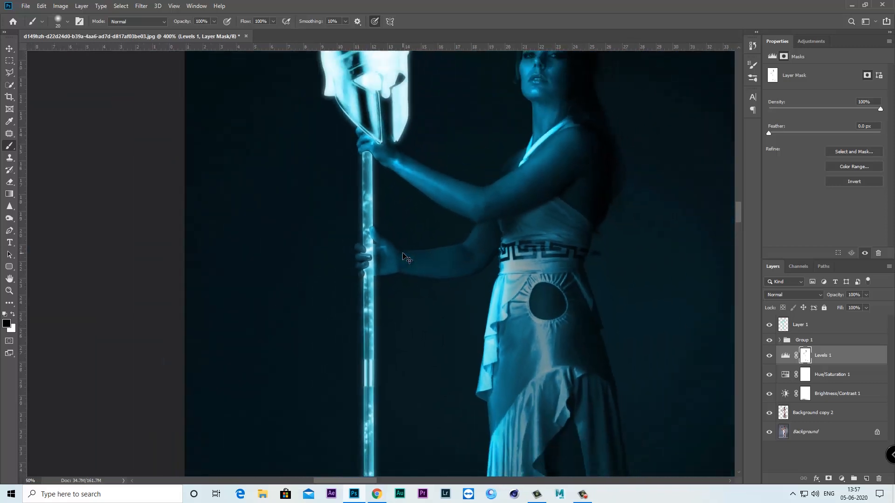
scroll(407, 258, down, 4)
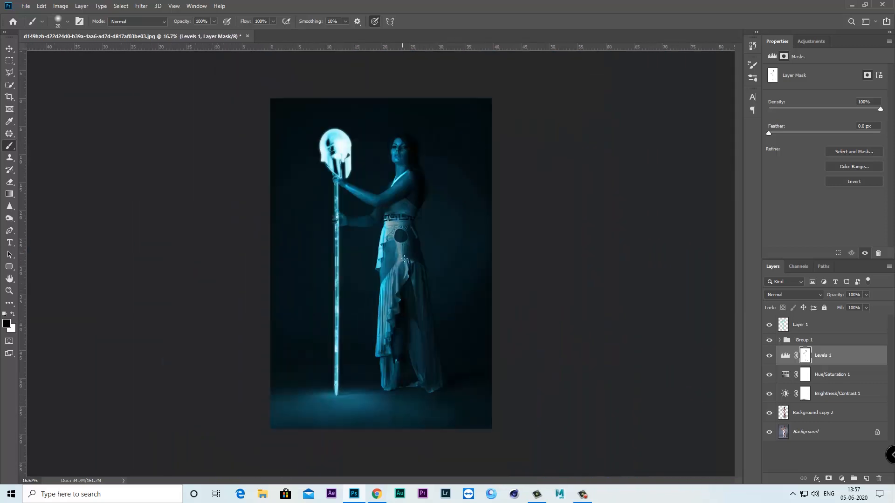
click(769, 356)
click(769, 356)
Step: Inspect the lighting on the woman's face, arms and upper hand up close
click(816, 325)
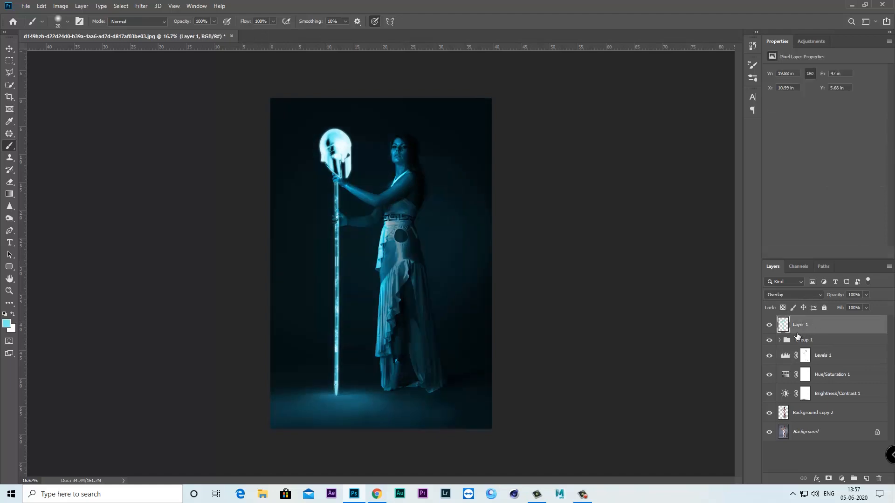
key(ctrl+plus)
key(ctrl+plus)
key(ctrl+plus)
key(ctrl+plus)
drag(423, 189, 405, 356)
click(806, 357)
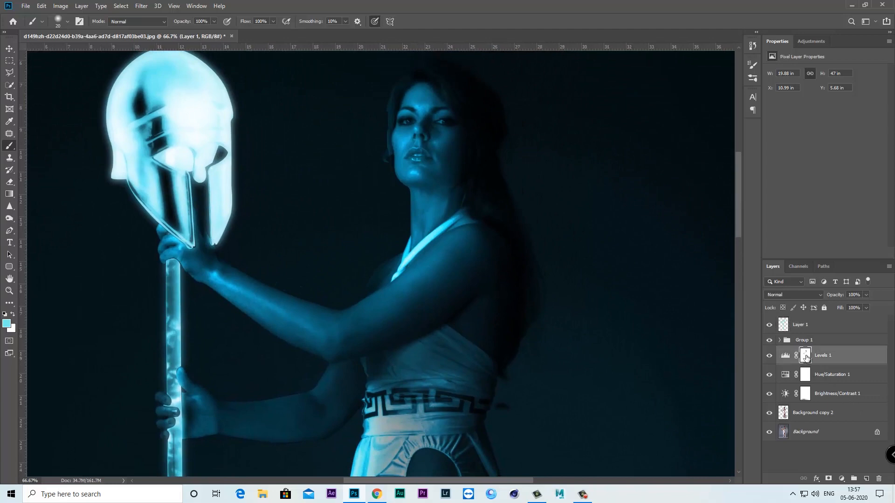
key(ctrl+plus)
drag(436, 325, 457, 243)
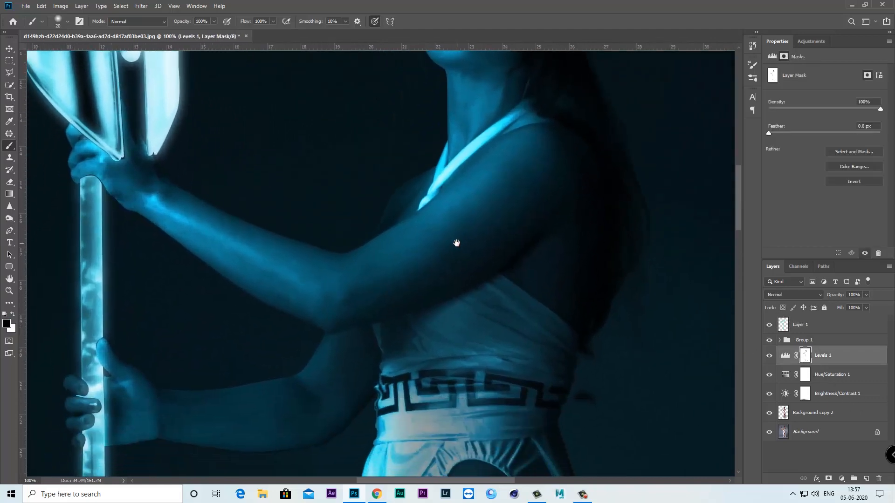
drag(401, 231, 447, 292)
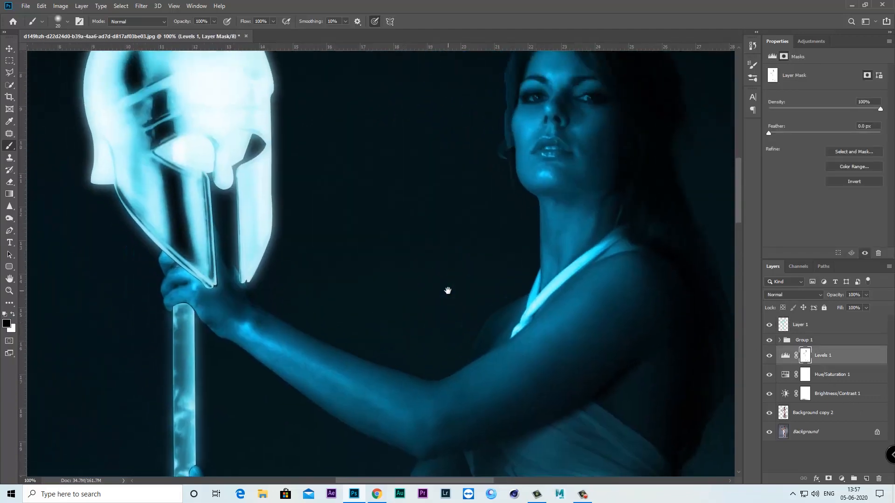
Step: Load the pixels of Background copy 2 as a selection and brush black over the raised arm on the Levels 1 mask at 60 px
right_click(784, 415)
click(790, 251)
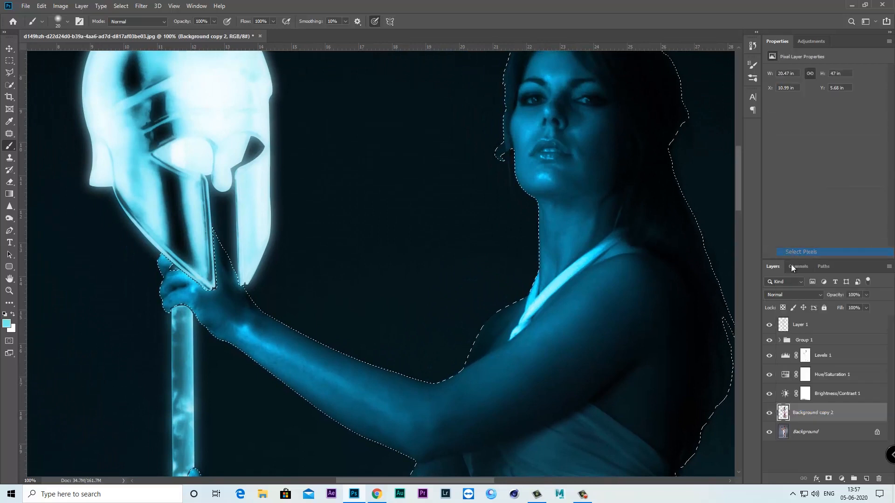
click(808, 358)
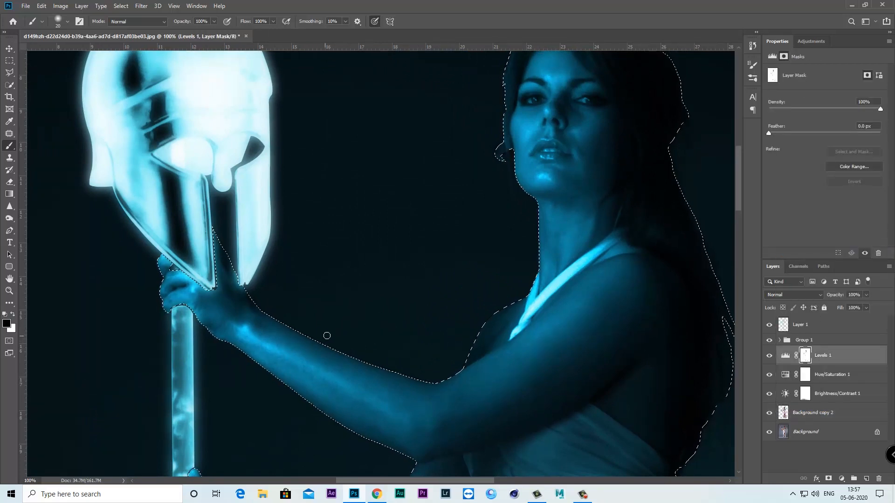
key(bracketright)
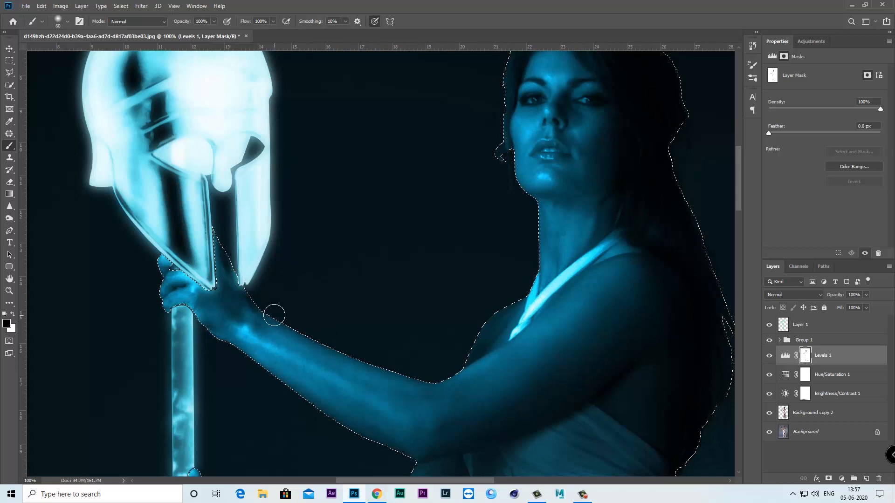
Step: Brush black along the raised arm and elbow on the Brightness/Contrast 1 mask at 49% opacity and 21% flow
click(806, 396)
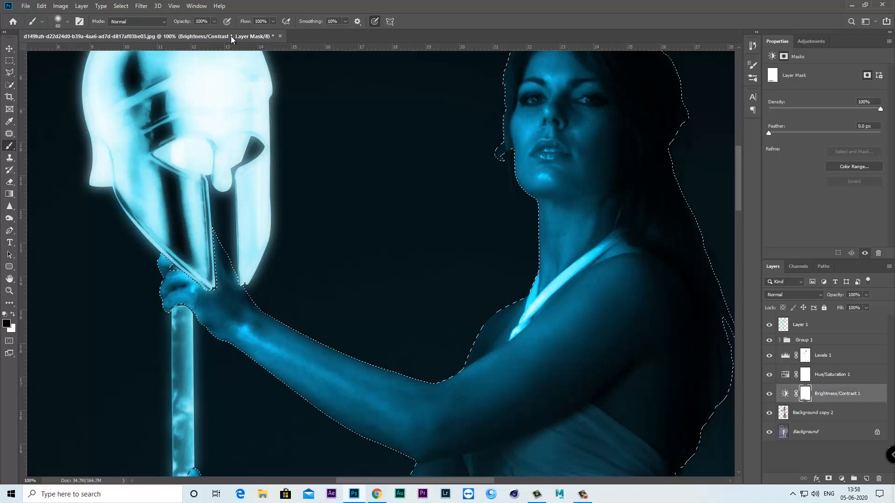
click(274, 22)
drag(249, 283, 259, 302)
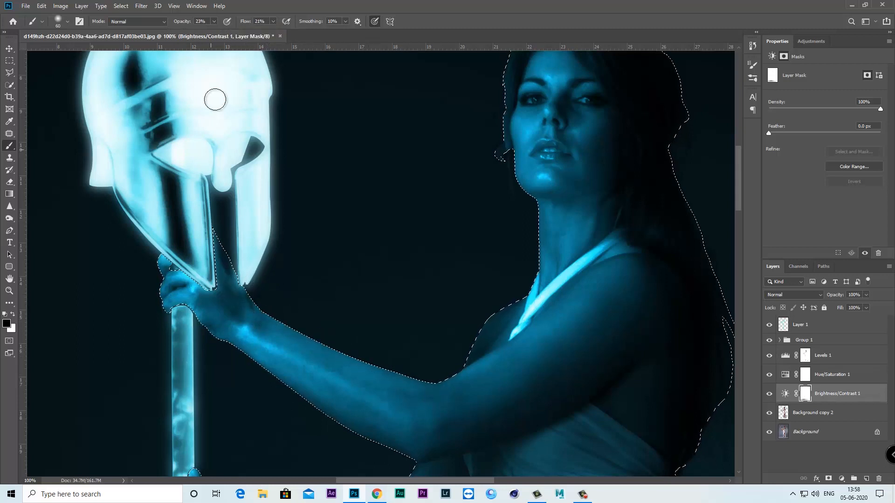
click(214, 22)
drag(226, 37, 229, 38)
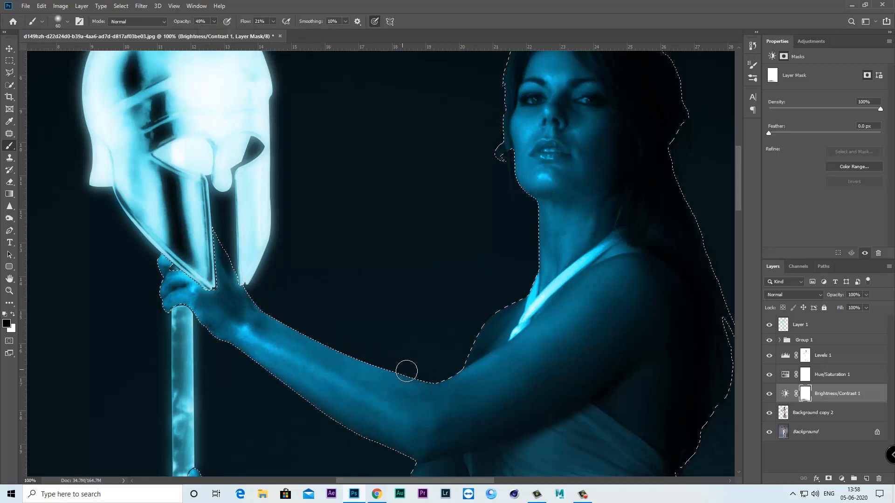
mouse_move(440, 365)
mouse_down()
mouse_move(495, 303)
mouse_move(459, 360)
mouse_up()
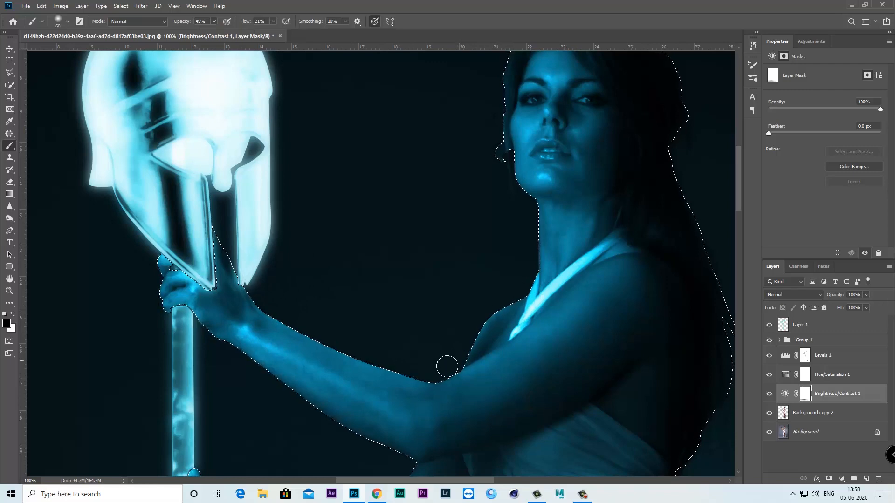
Step: Touch up the light on the hands and lower arm on the Brightness/Contrast 1 mask with a smaller brush, and clear the selection
scroll(220, 342, down, 3)
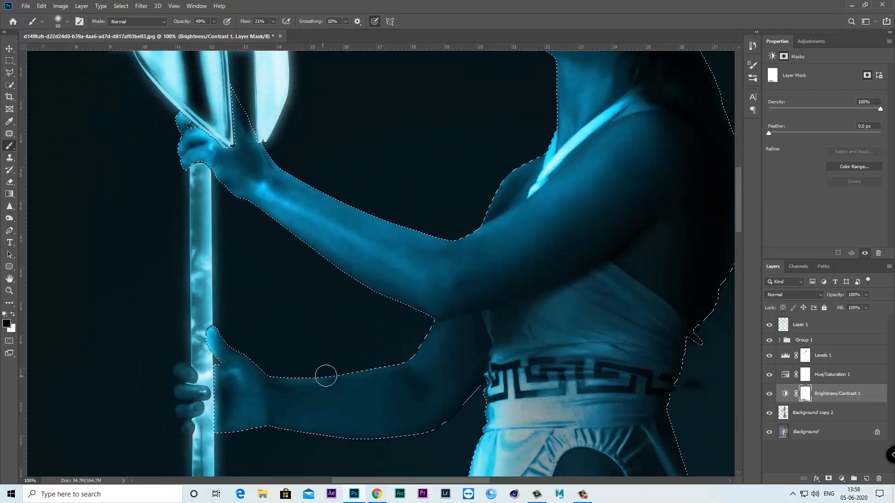
click(804, 355)
key(bracketright)
key(bracketright)
key(bracketright)
key(bracketleft)
key(bracketleft)
click(804, 393)
key(bracketleft)
key(bracketleft)
key(bracketleft)
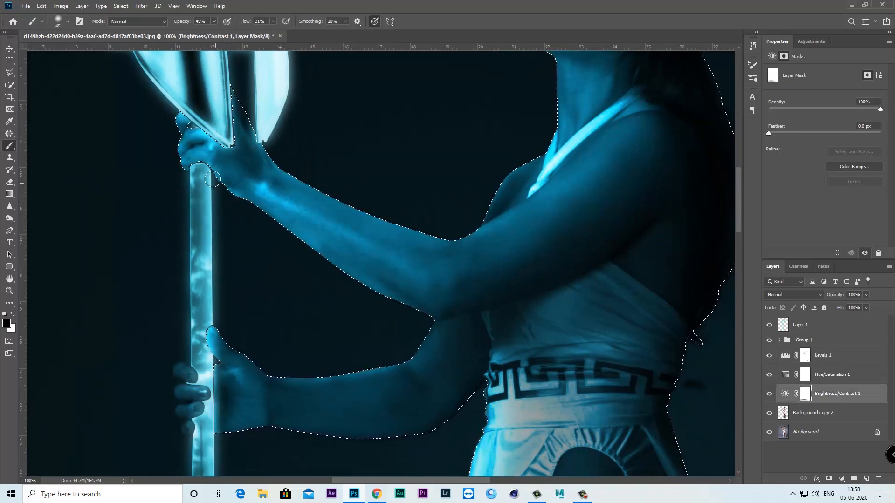
key(bracketleft)
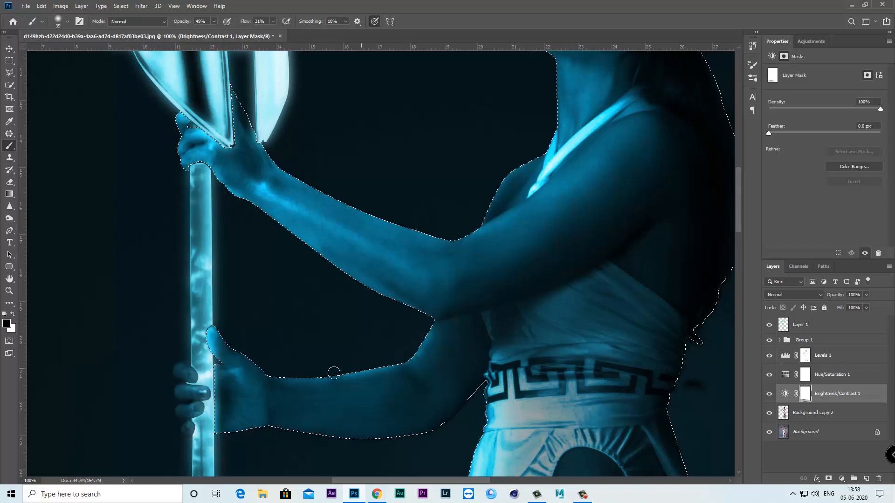
click(121, 5)
click(126, 25)
key(ctrl+0)
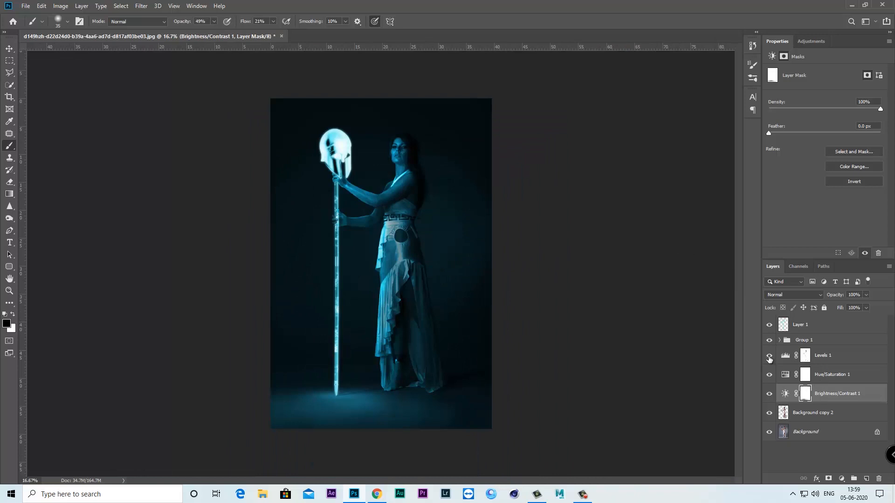
Step: Lower Layer 1's opacity to 85% and compare the image with and without it
click(863, 326)
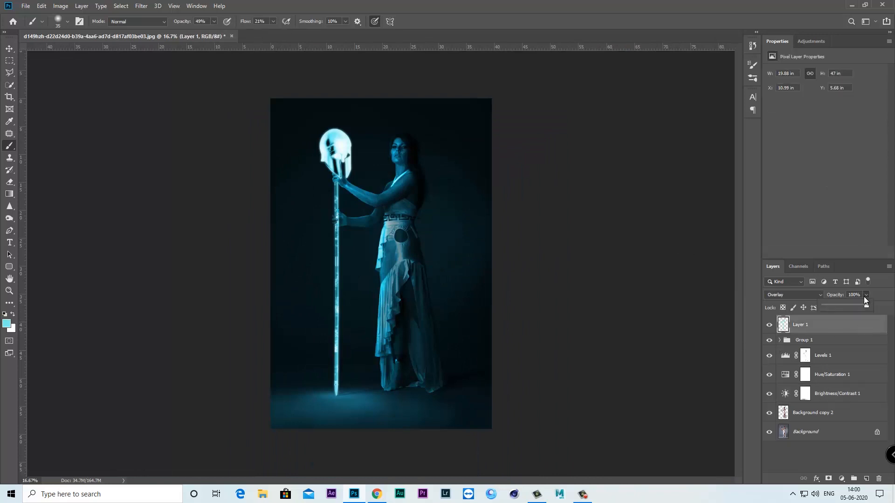
drag(857, 304, 853, 304)
click(769, 325)
click(768, 325)
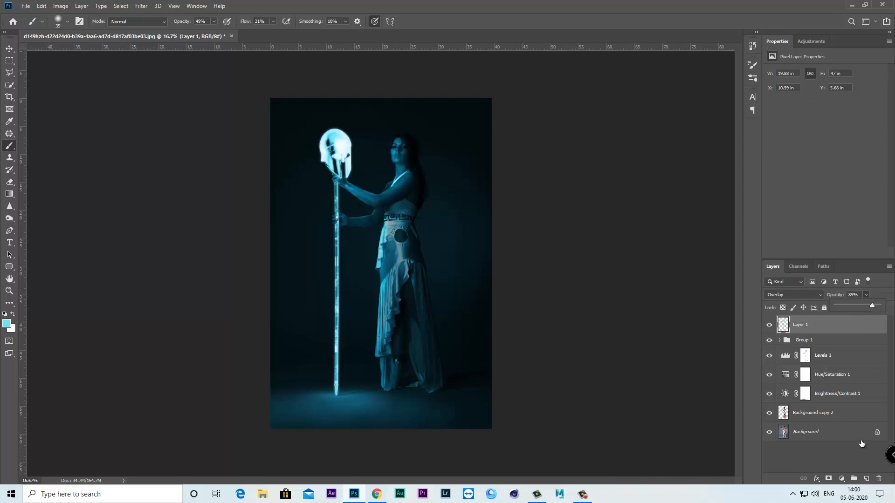
Step: Add a colorized Hue/Saturation adjustment above Layer 1 with hue 186 and saturation 64
click(842, 478)
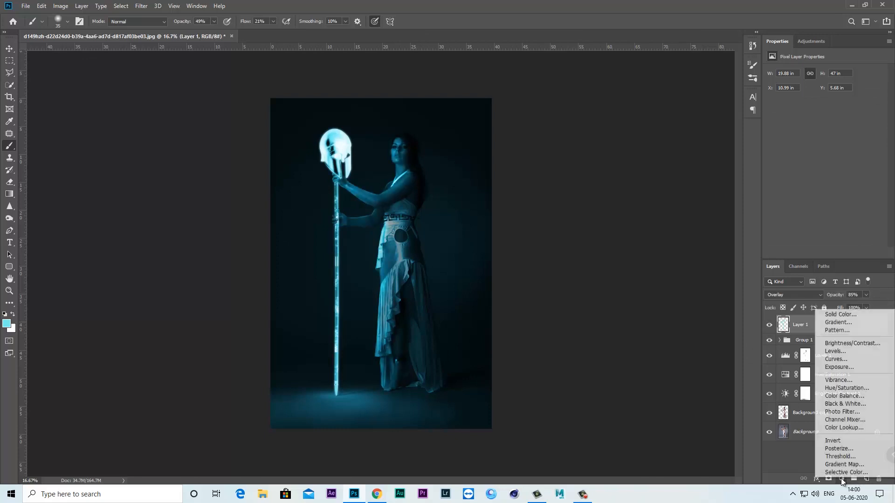
click(844, 387)
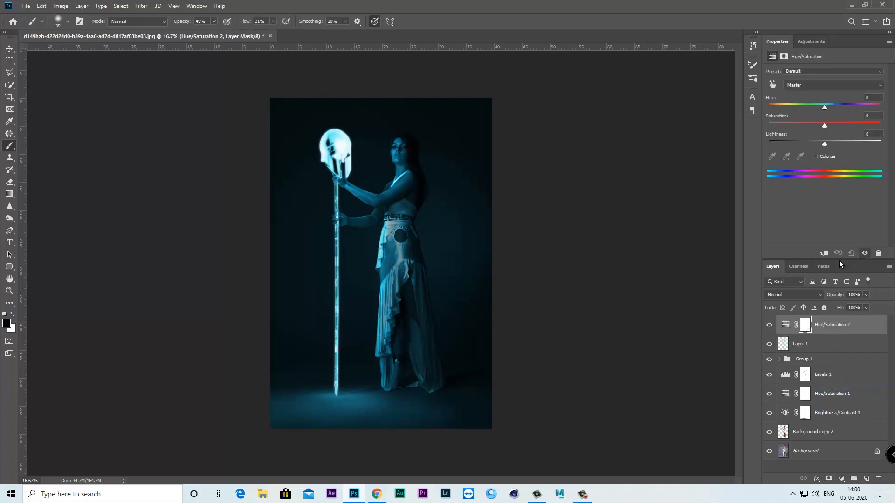
click(823, 159)
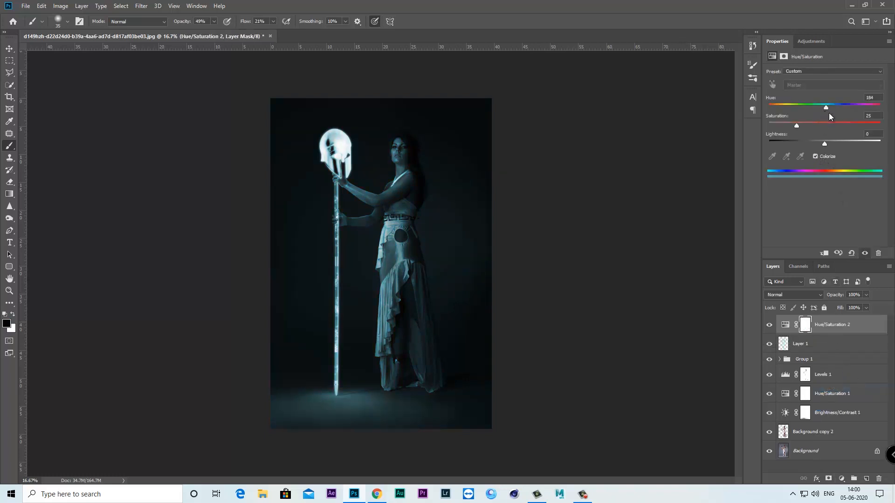
drag(826, 107, 846, 127)
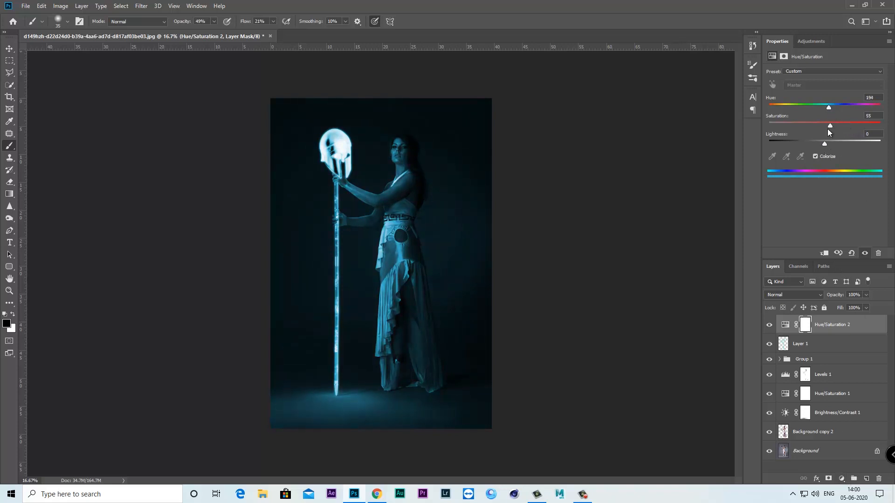
drag(828, 125, 830, 108)
drag(827, 107, 826, 109)
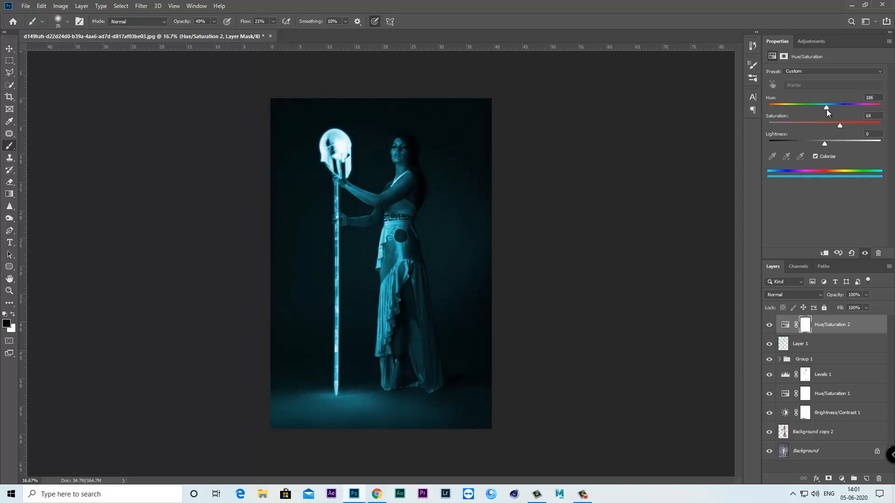
Step: Add a Curves adjustment that raises the highlights and places a shadow point at input 46, output 50
click(842, 479)
click(854, 361)
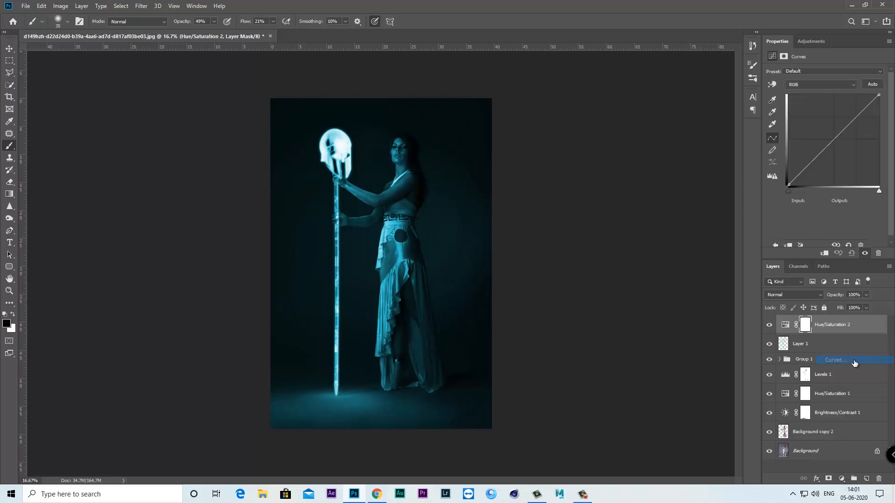
drag(854, 119, 847, 113)
drag(801, 162, 805, 166)
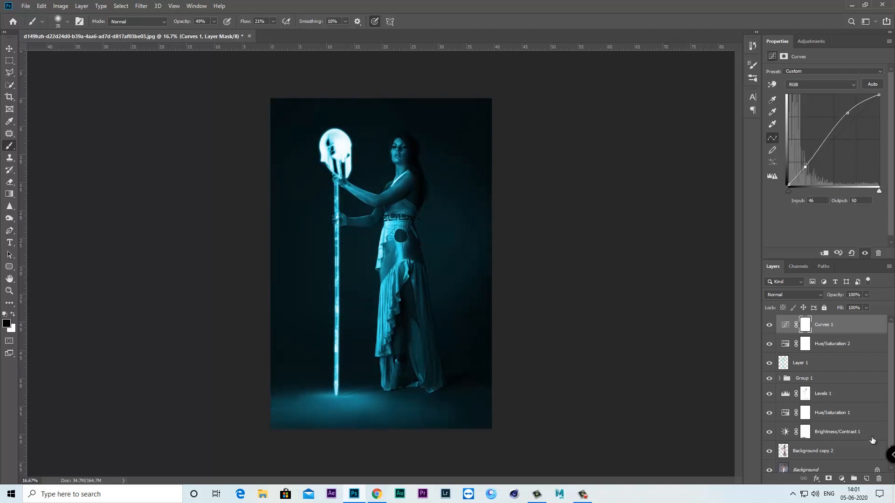
Step: Add a Cyan Photo Filter at 25% density and lower its layer opacity to about 58%
click(840, 480)
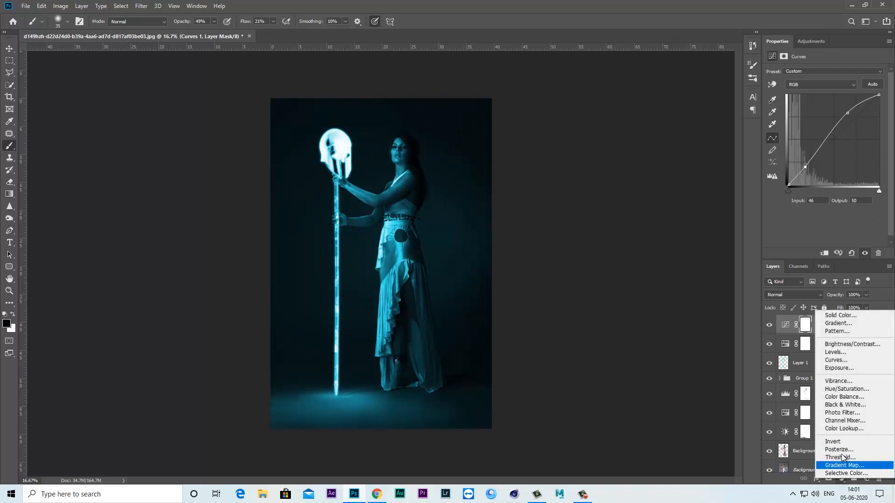
click(843, 413)
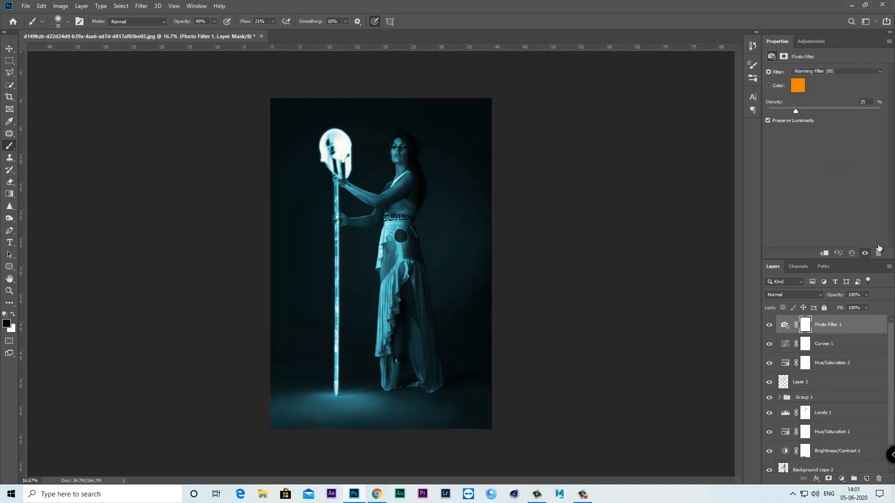
click(815, 72)
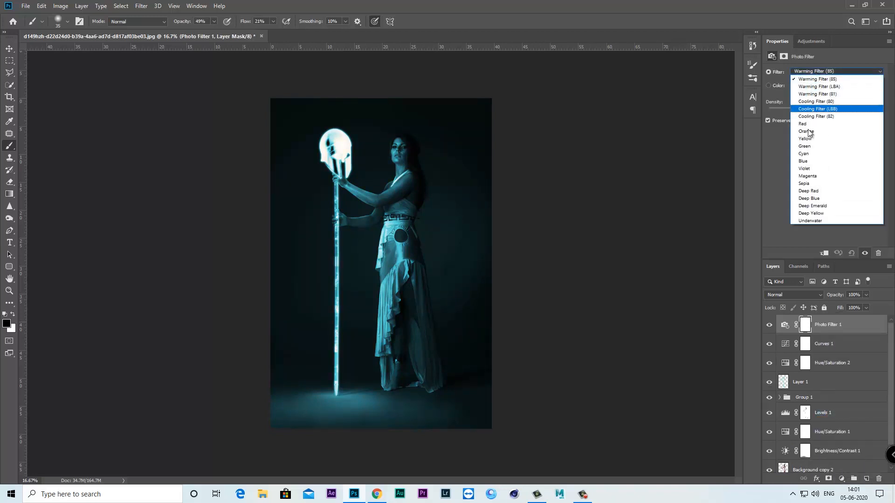
click(805, 154)
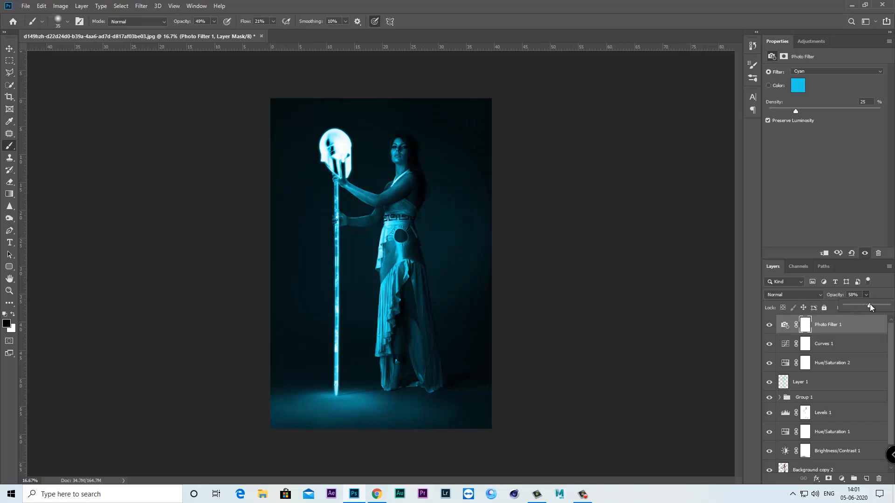
Step: On a new top layer, brush black down the background behind the woman with a soft 1300 px brush at 38% opacity
click(867, 480)
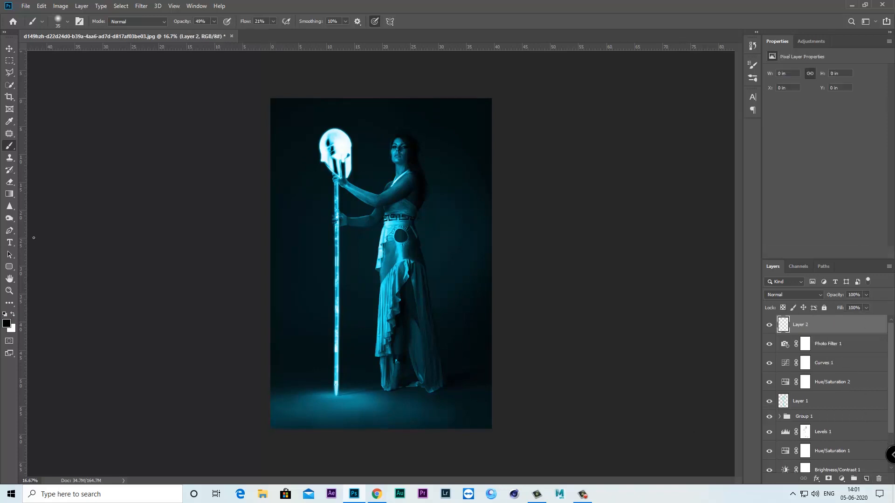
right_click(9, 148)
click(31, 146)
drag(210, 33, 208, 33)
key(bracketright)
key(bracketright)
key(bracketright)
key(bracketright)
key(bracketright)
click(67, 21)
click(294, 10)
key(bracketright)
key(bracketright)
key(bracketright)
key(bracketright)
key(bracketright)
drag(469, 130, 490, 375)
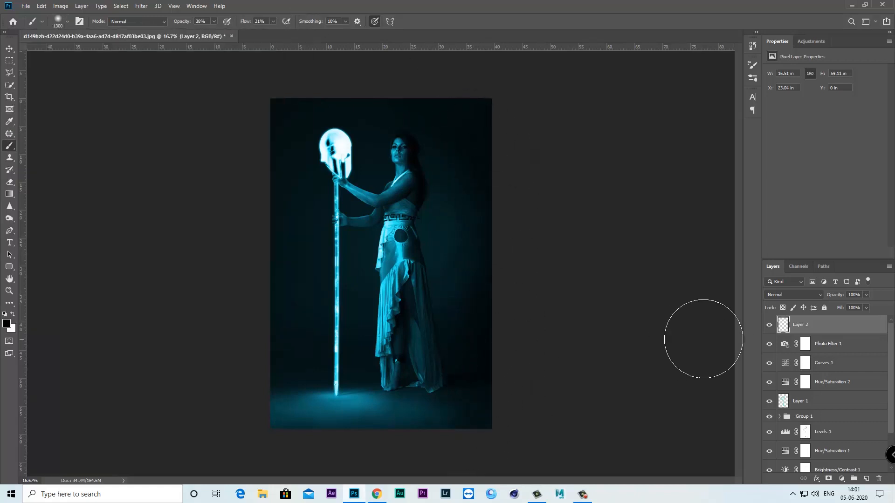
Step: Darken the background toward both side edges of the photo on Layer 2 with black at 73% brush opacity
click(213, 22)
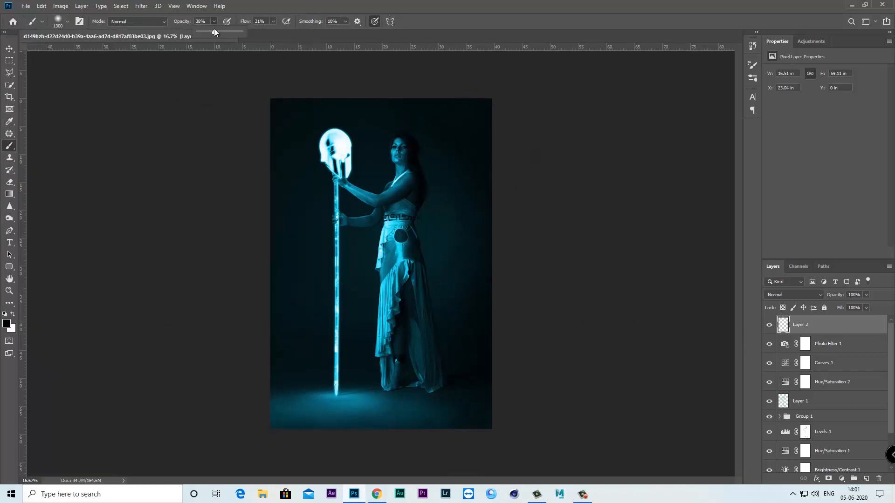
drag(228, 32, 232, 32)
mouse_move(455, 124)
mouse_down()
mouse_move(470, 164)
mouse_move(497, 384)
mouse_up()
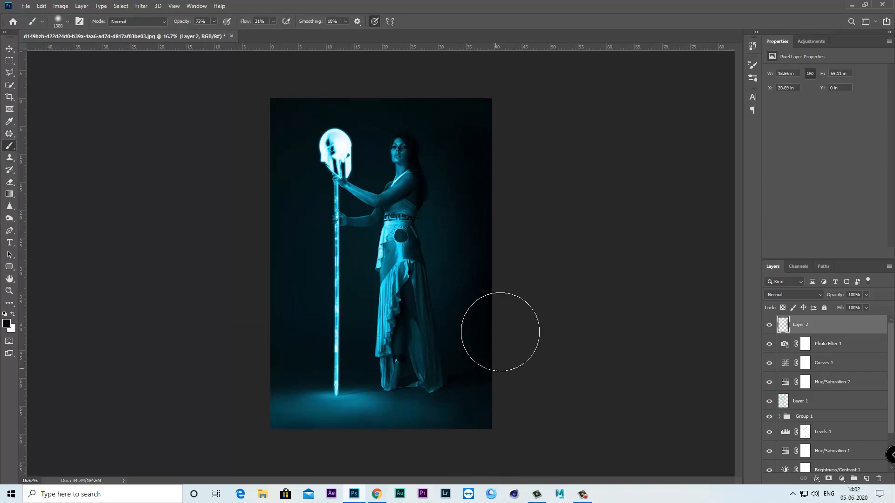
mouse_move(442, 123)
mouse_down()
mouse_move(464, 166)
mouse_move(472, 326)
mouse_move(463, 269)
mouse_move(465, 255)
mouse_move(480, 384)
mouse_up()
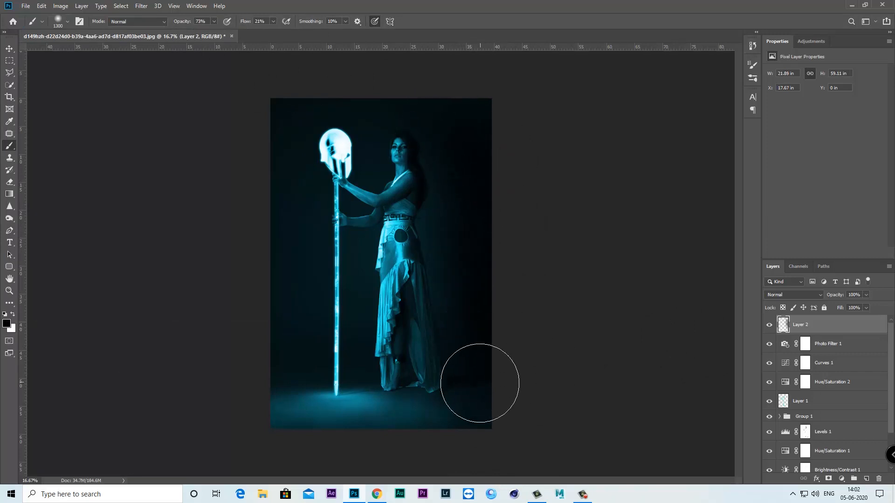
mouse_move(316, 123)
mouse_down()
mouse_move(218, 135)
mouse_move(187, 110)
mouse_move(229, 424)
mouse_up()
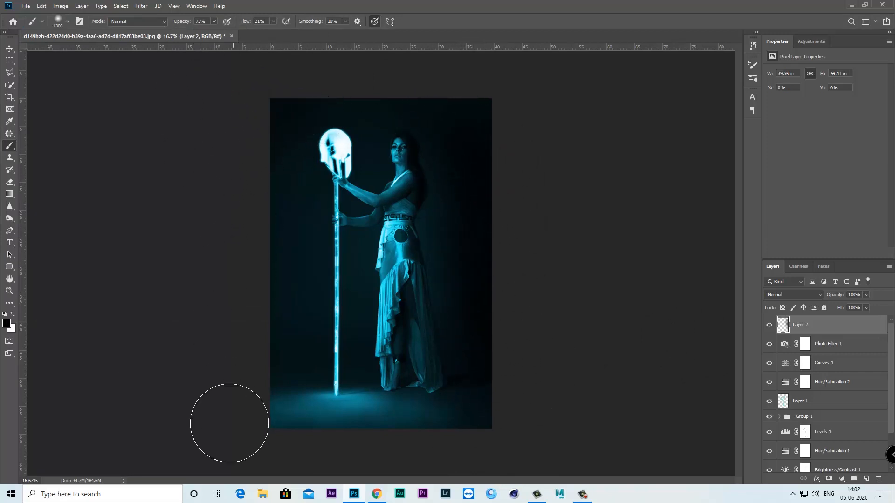
Step: Deepen the dark background behind the woman on Layer 2 with a 1500 px black brush
key(bracketright)
key(bracketright)
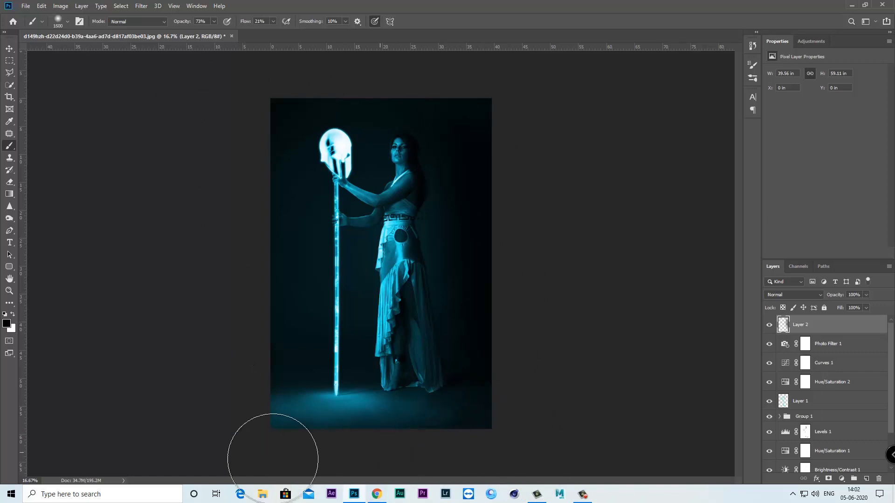
mouse_move(483, 175)
mouse_down()
mouse_move(494, 370)
mouse_move(512, 415)
mouse_up()
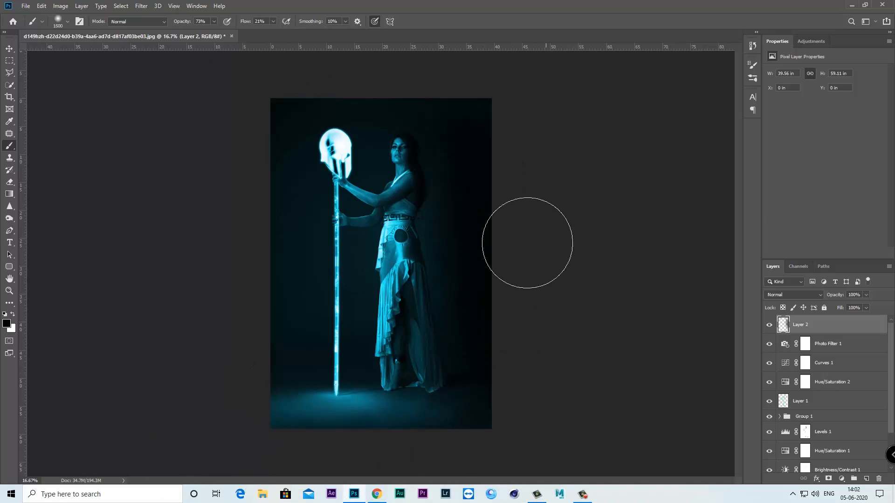
drag(482, 218, 480, 290)
scroll(893, 382, down, 2)
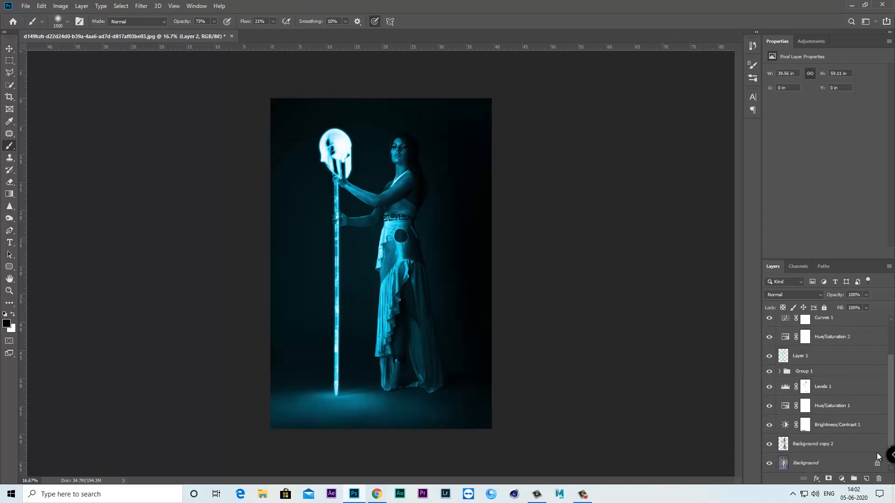
click(823, 465)
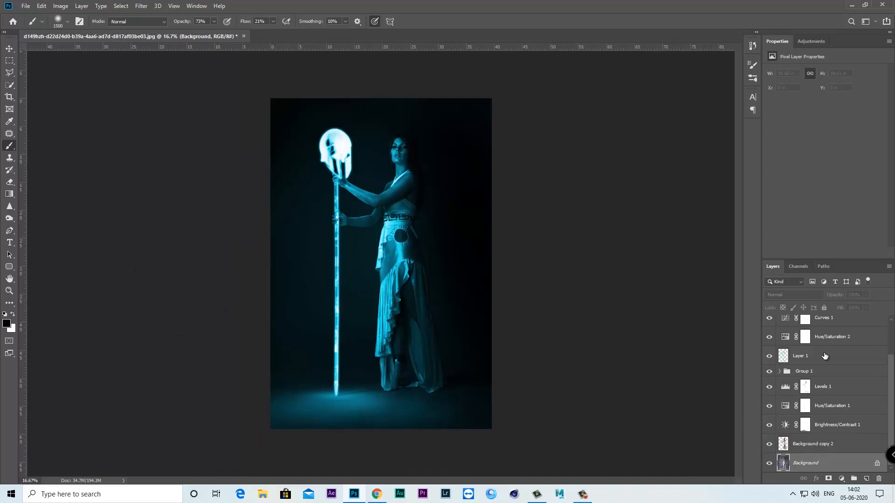
scroll(890, 383, up, 2)
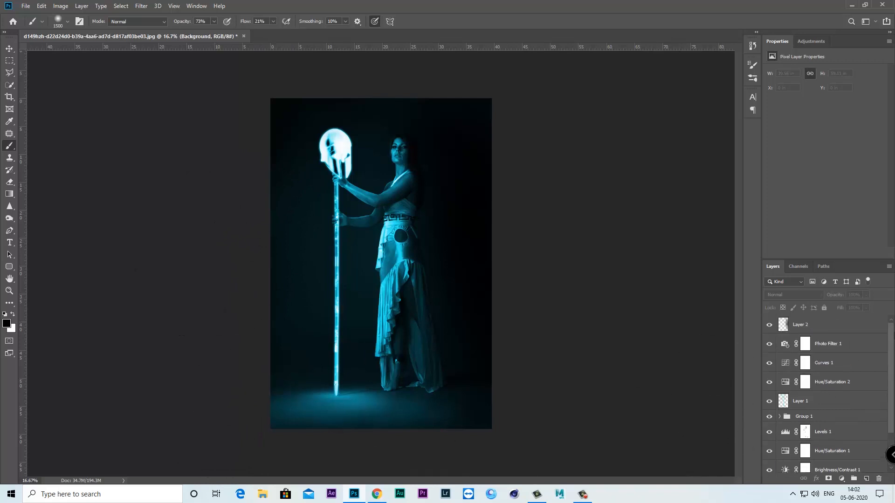
click(867, 329)
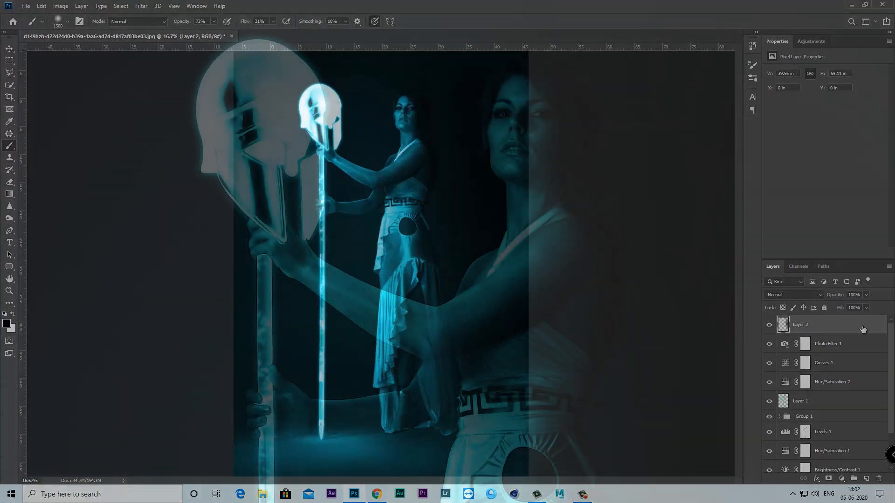